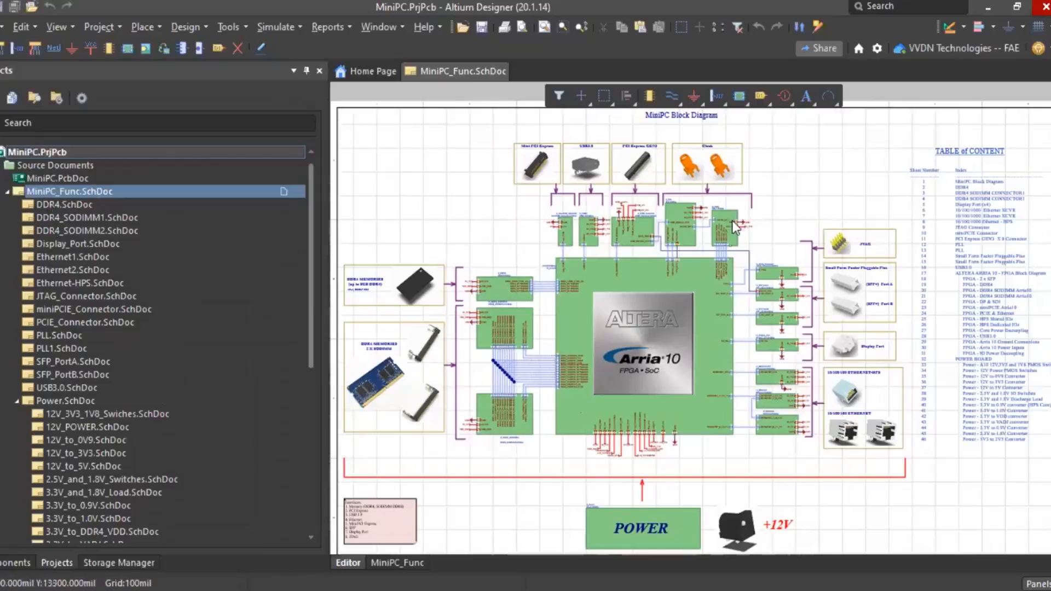
- Open DDR4.SchDoc through the U_DDR4 sheet symbol's Sheet Symbol Actions » Open SubSheet
{"action": "scroll", "coordinate": [521, 272], "scroll_direction": "up", "scroll_amount": 8, "text": "ctrl"}
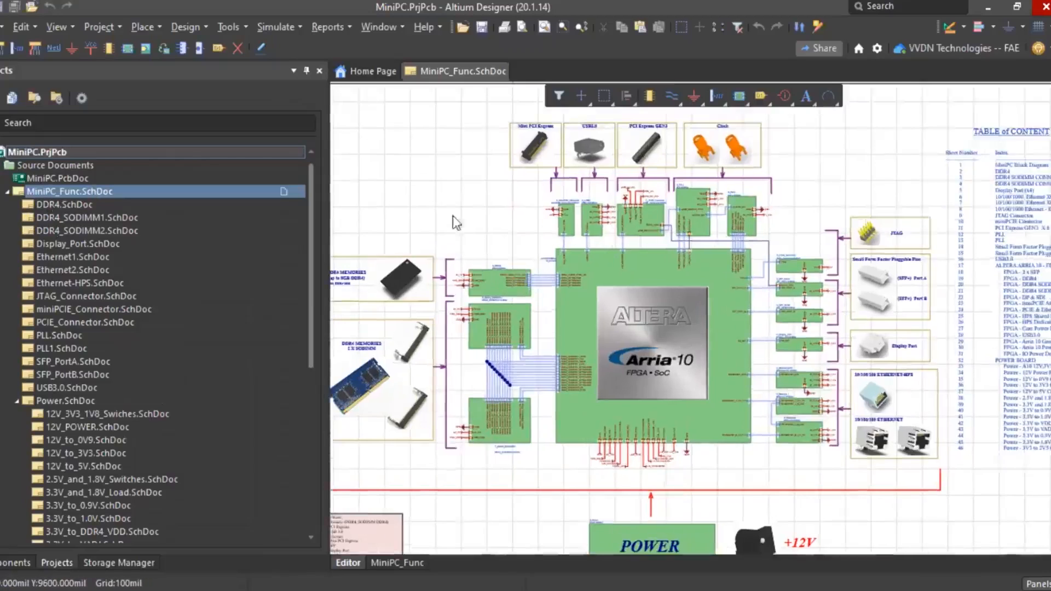
{"action": "scroll", "coordinate": [569, 189], "scroll_direction": "down", "scroll_amount": 1, "text": "ctrl"}
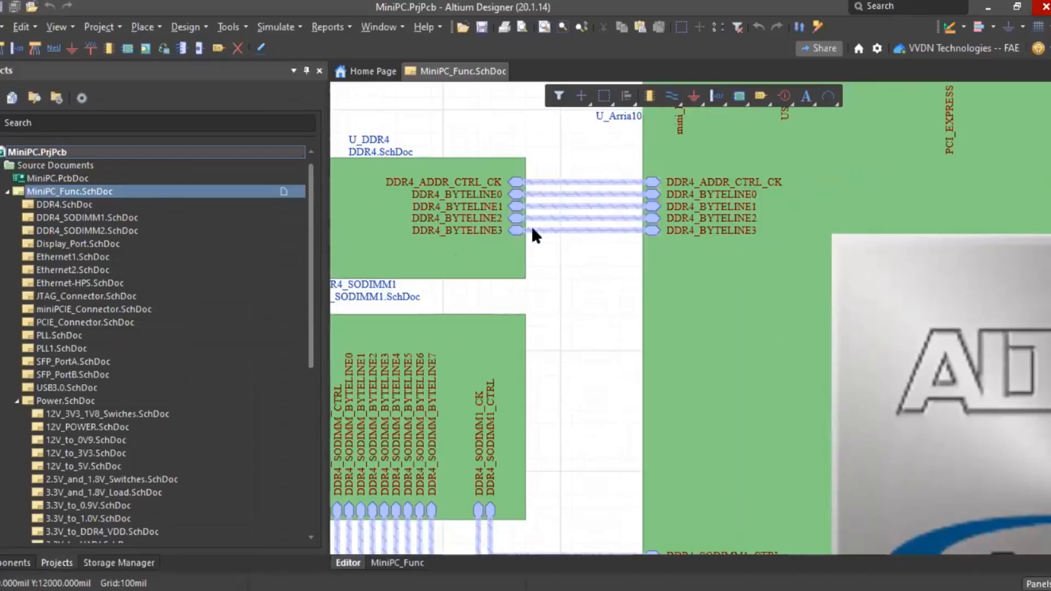
{"action": "scroll", "coordinate": [531, 224], "scroll_direction": "down", "scroll_amount": 4, "text": "ctrl"}
{"action": "scroll", "coordinate": [402, 210], "scroll_direction": "up", "scroll_amount": 3, "text": "ctrl"}
{"action": "left_click", "coordinate": [443, 231]}
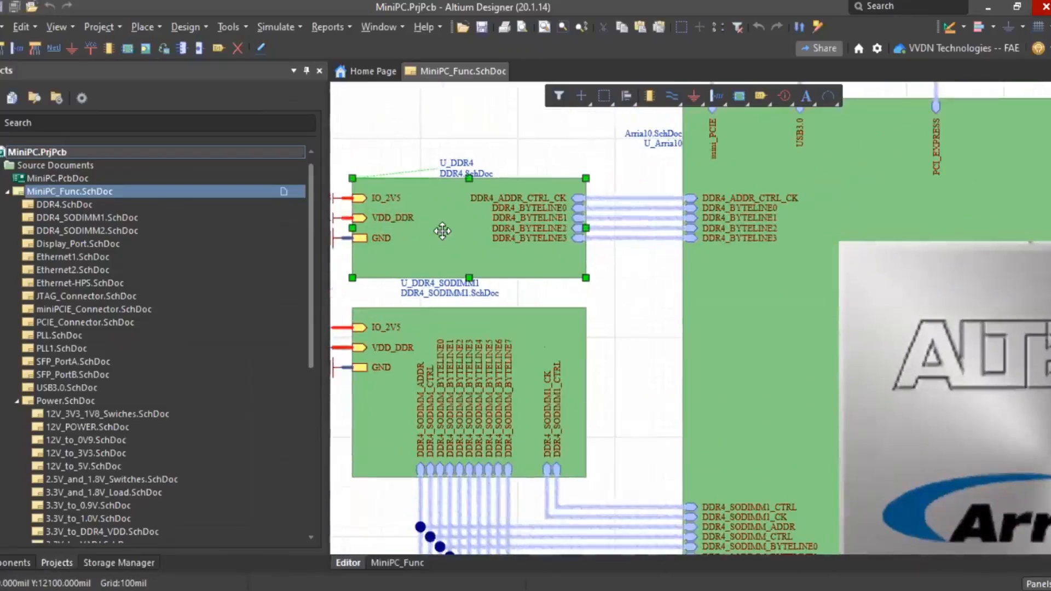
{"action": "right_click", "coordinate": [441, 232]}
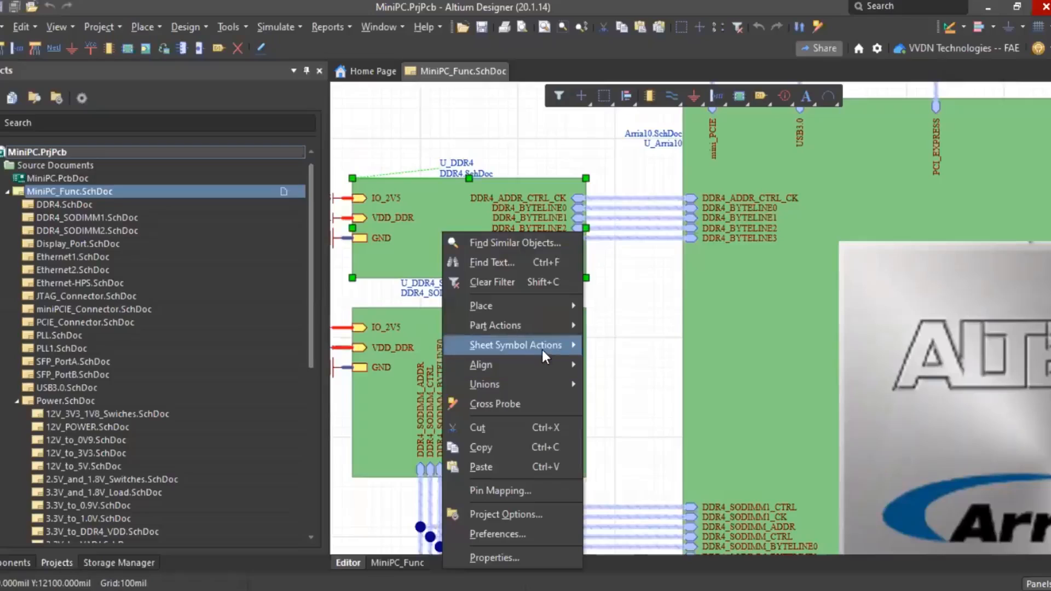
{"action": "mouse_move", "coordinate": [543, 352]}
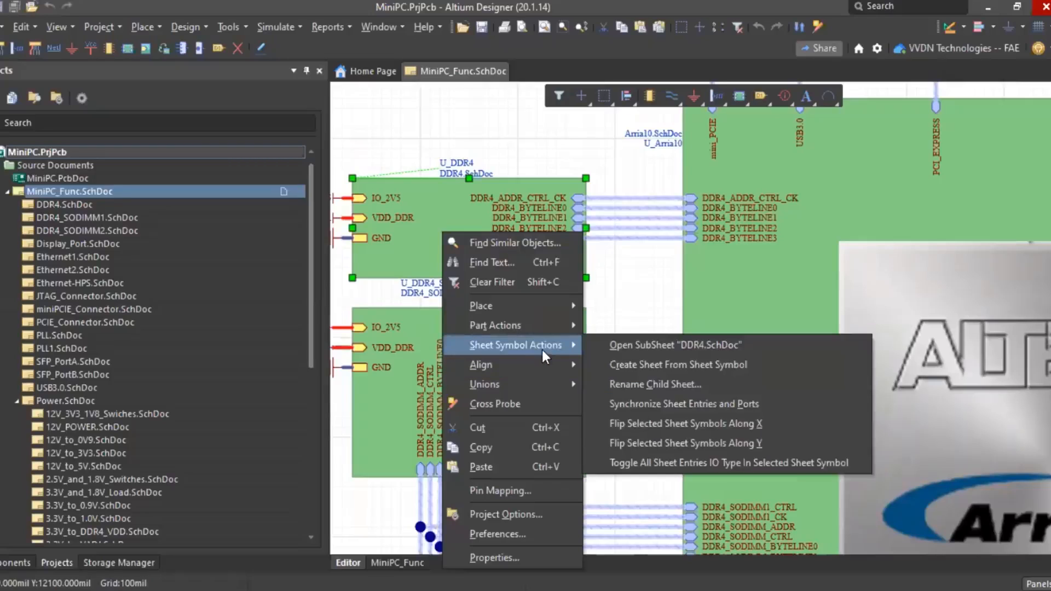
{"action": "left_click", "coordinate": [666, 350]}
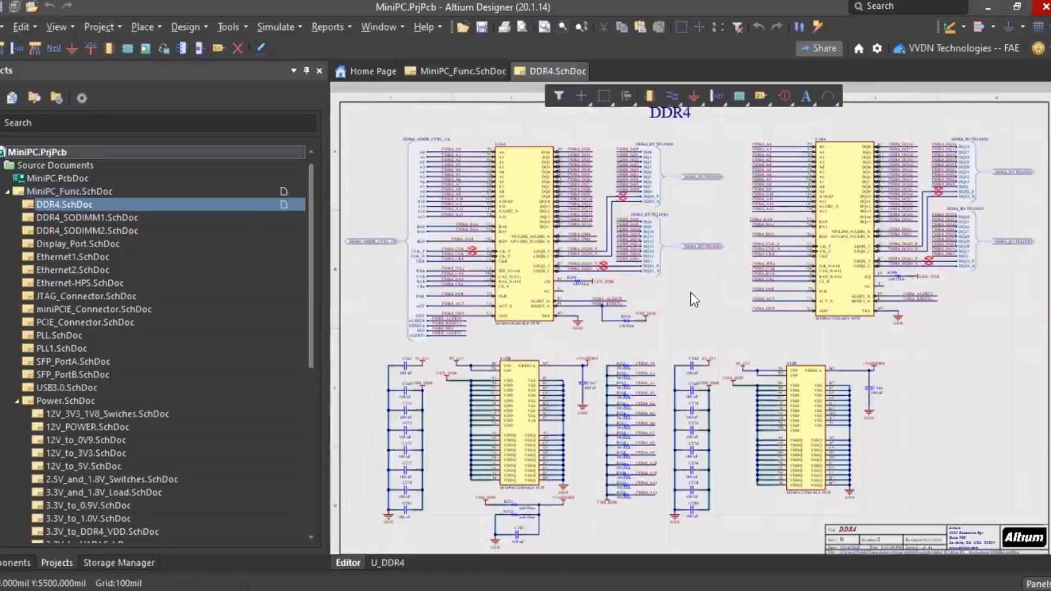
{"action": "scroll", "coordinate": [505, 268], "scroll_direction": "down", "scroll_amount": 3, "text": "ctrl"}
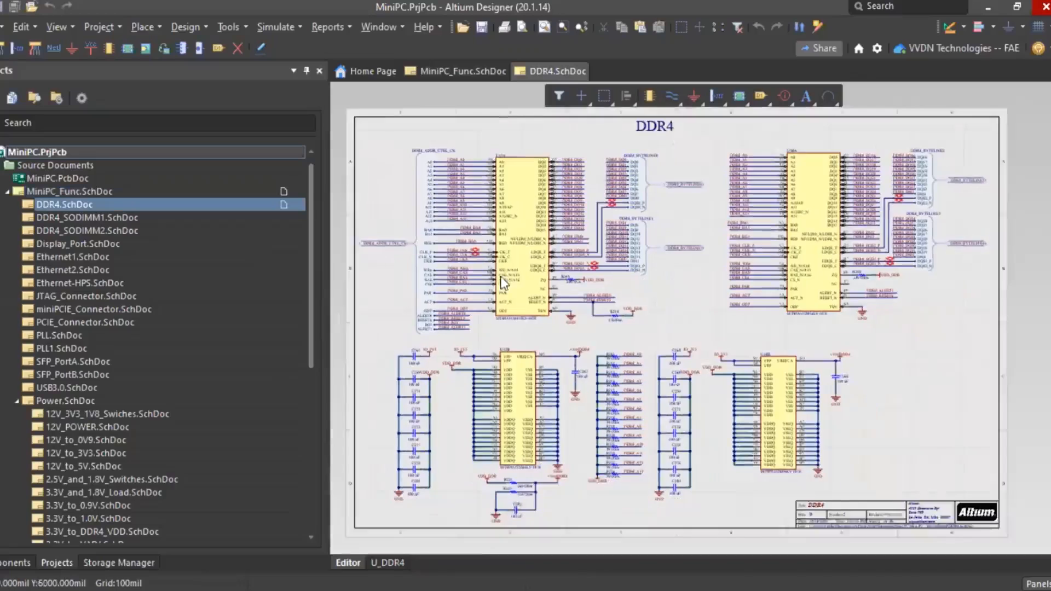
{"action": "scroll", "coordinate": [505, 279], "scroll_direction": "up", "scroll_amount": 1, "text": "ctrl"}
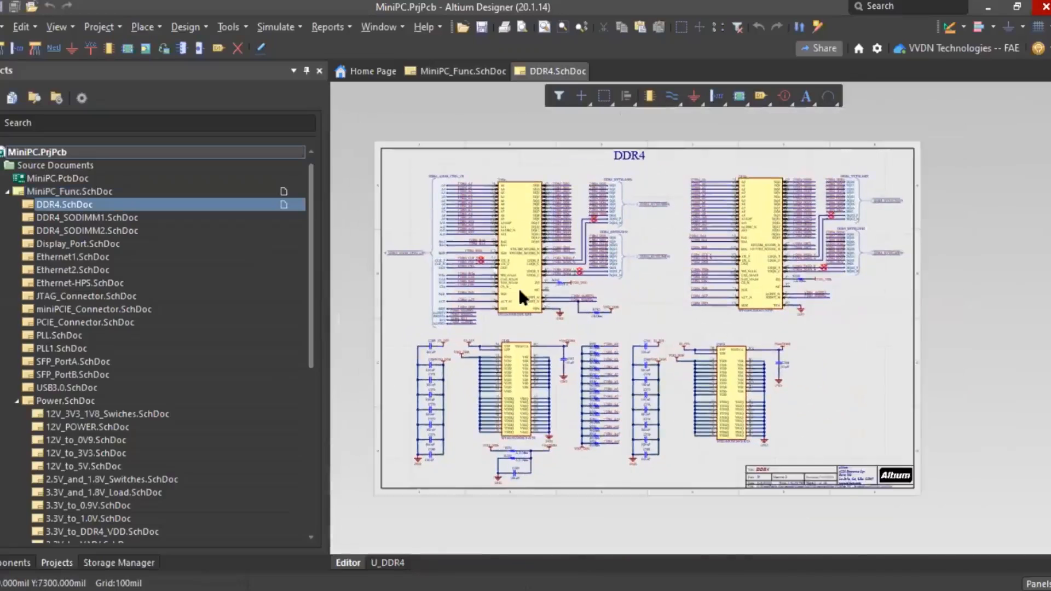
{"action": "scroll", "coordinate": [517, 290], "scroll_direction": "up", "scroll_amount": 2, "text": "ctrl"}
{"action": "scroll", "coordinate": [510, 329], "scroll_direction": "up", "scroll_amount": 3, "text": "ctrl"}
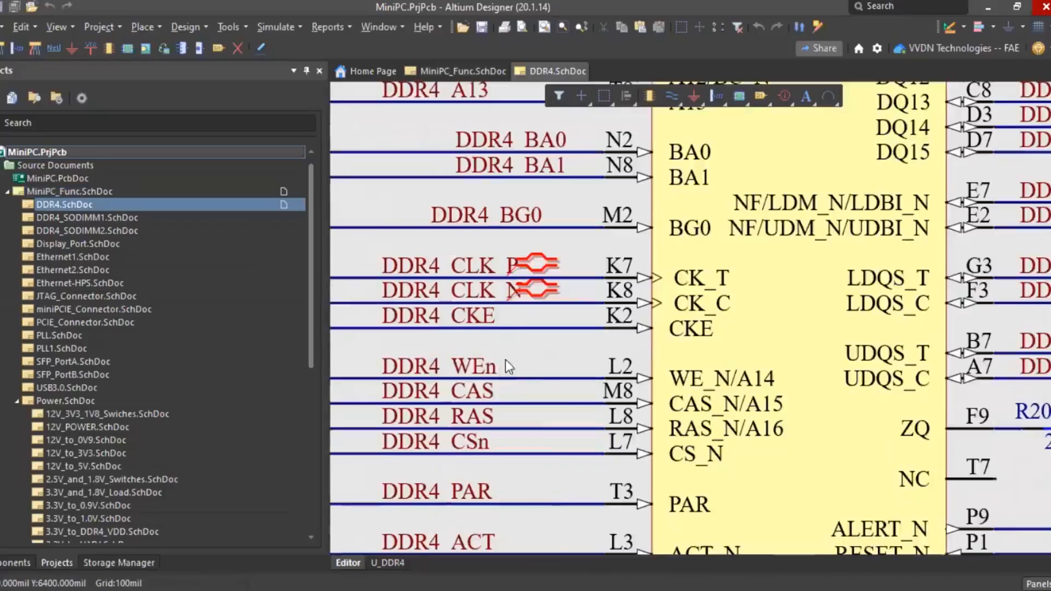
{"action": "scroll", "coordinate": [505, 360], "scroll_direction": "down", "scroll_amount": 4, "text": "ctrl"}
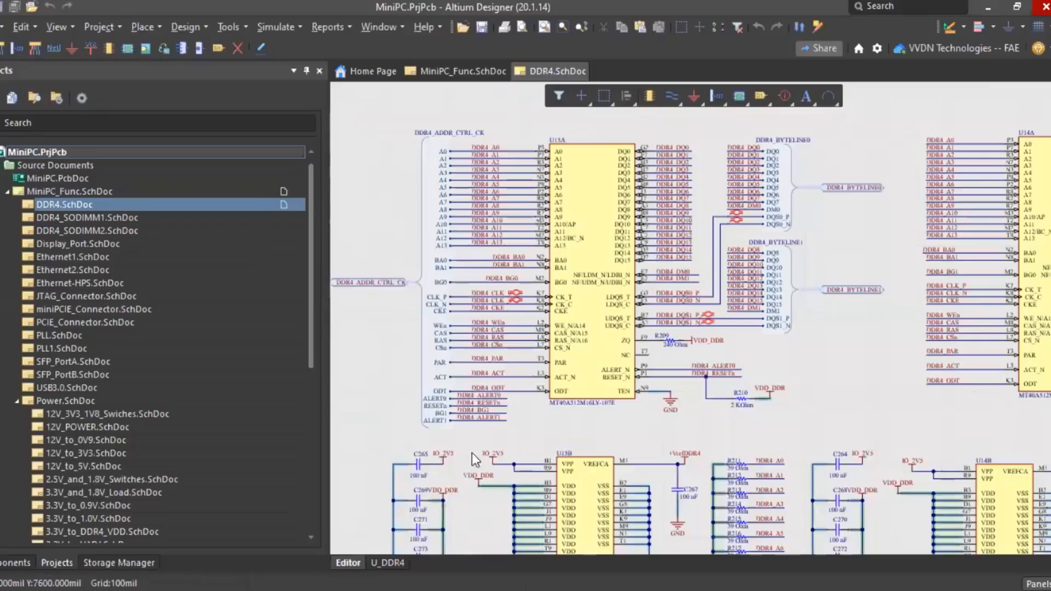
{"action": "key", "text": "p"}
{"action": "mouse_move", "coordinate": [490, 450]}
{"action": "left_click", "coordinate": [563, 511]}
{"action": "left_click", "coordinate": [719, 130]}
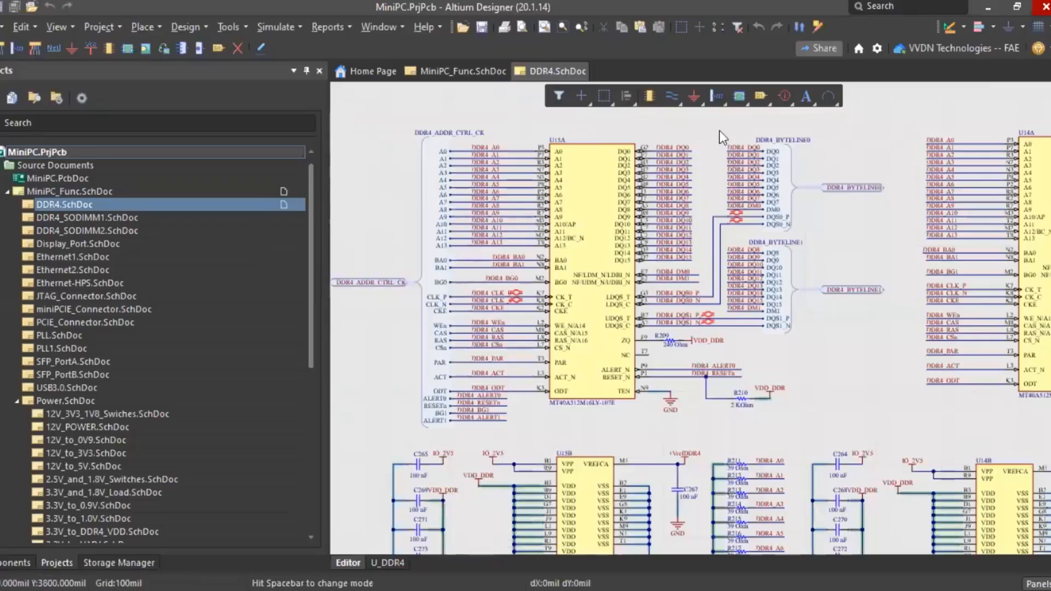
{"action": "right_click", "coordinate": [823, 216]}
{"action": "left_click", "coordinate": [651, 332]}
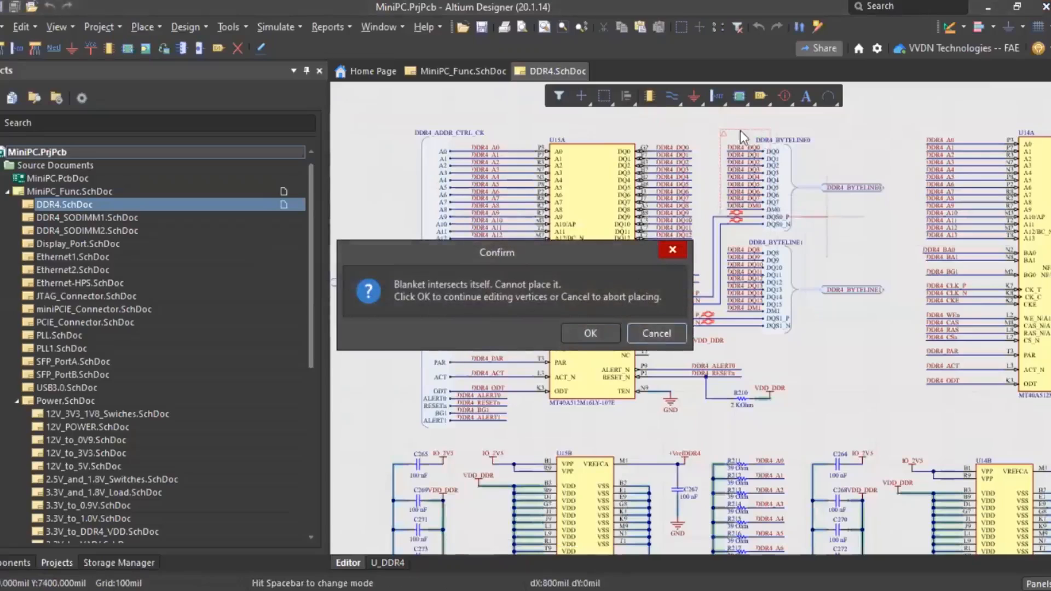
{"action": "right_click", "coordinate": [827, 246]}
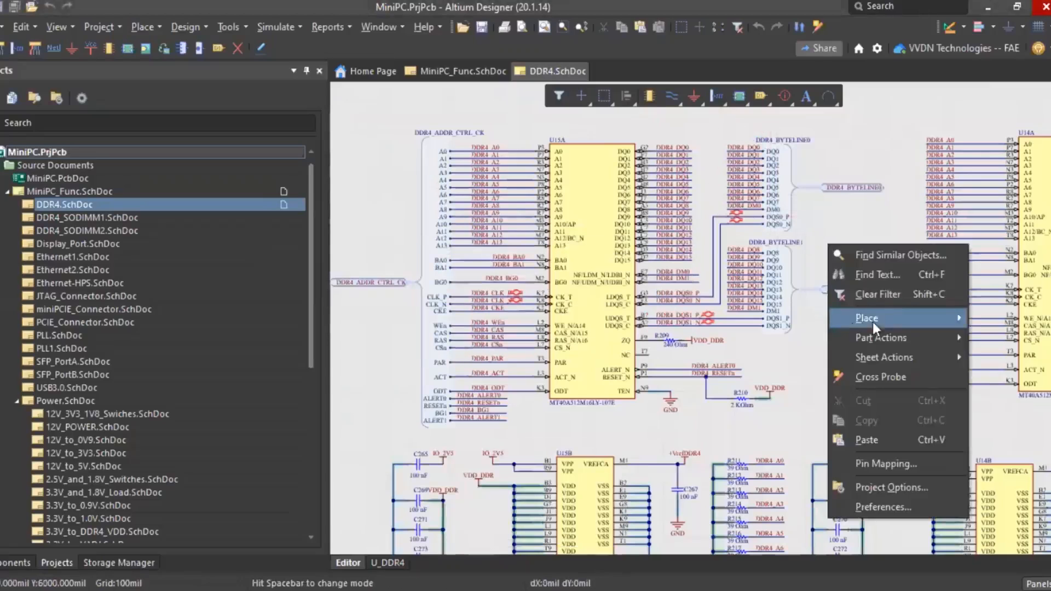
{"action": "left_click", "coordinate": [563, 335]}
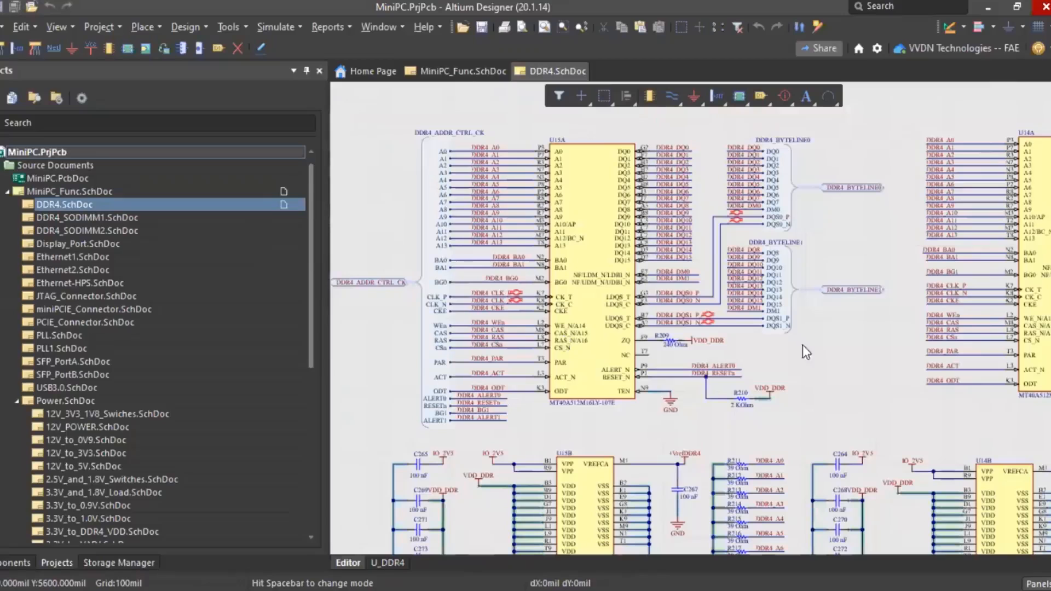
{"action": "scroll", "coordinate": [548, 324], "scroll_direction": "down", "scroll_amount": 1, "text": "ctrl"}
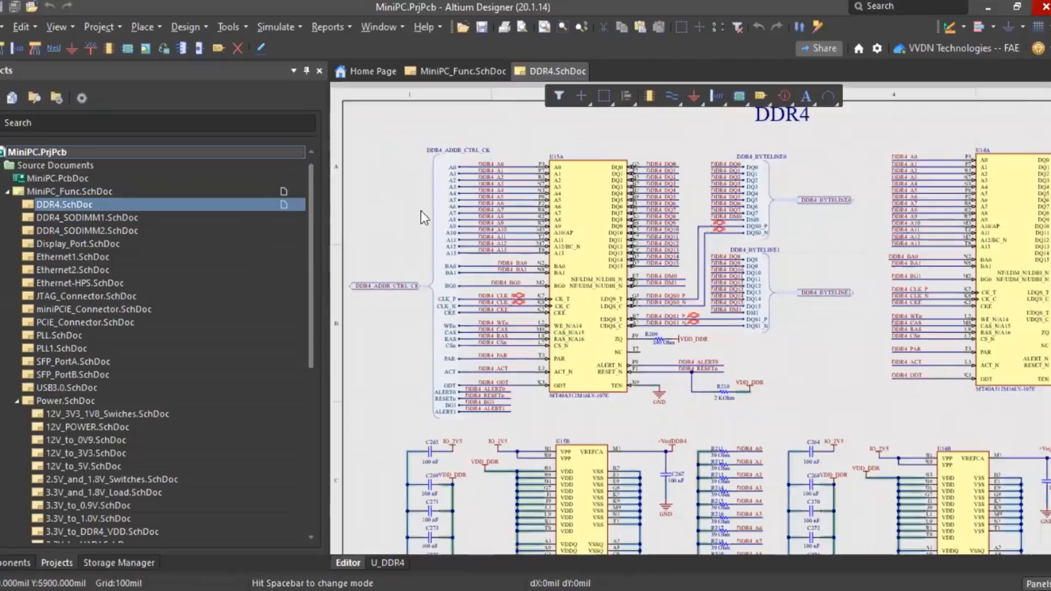
{"action": "scroll", "coordinate": [400, 312], "scroll_direction": "up", "scroll_amount": 1, "text": "ctrl"}
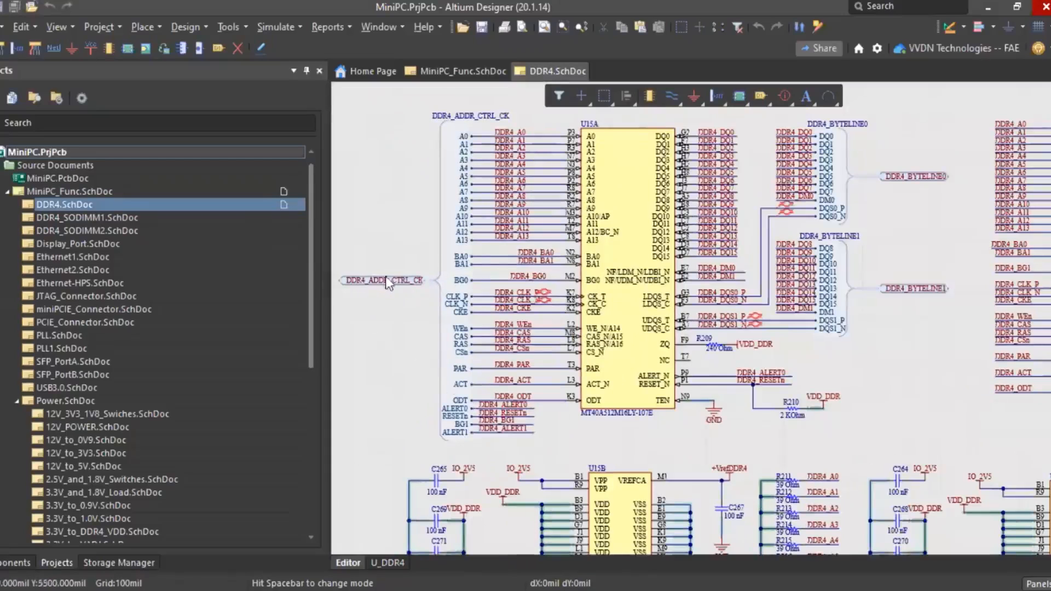
{"action": "scroll", "coordinate": [439, 242], "scroll_direction": "down", "scroll_amount": 1, "text": "ctrl"}
{"action": "scroll", "coordinate": [420, 277], "scroll_direction": "down", "scroll_amount": 3, "text": "ctrl"}
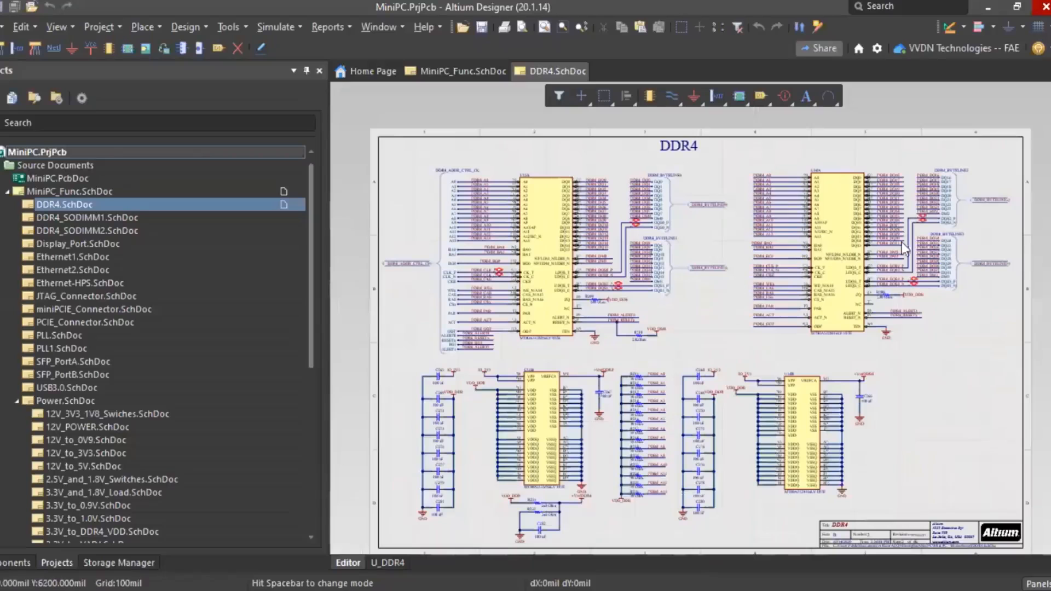
- Switch to the MiniPC_Func.SchDoc tab and view the Arria 10 and peripheral blocks
{"action": "left_click", "coordinate": [433, 74]}
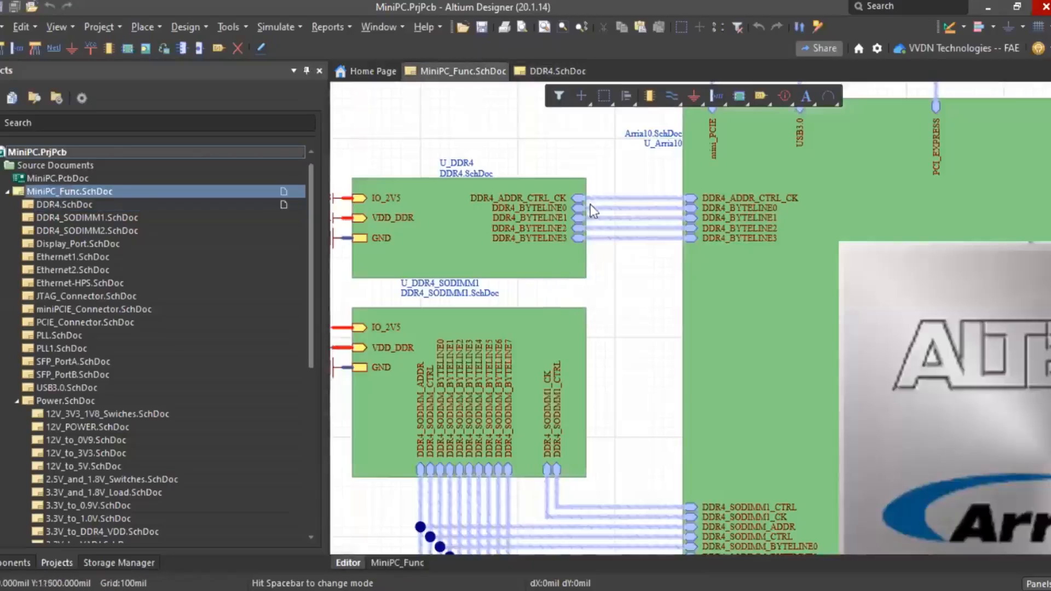
{"action": "scroll", "coordinate": [593, 257], "scroll_direction": "down", "scroll_amount": 2, "text": "ctrl"}
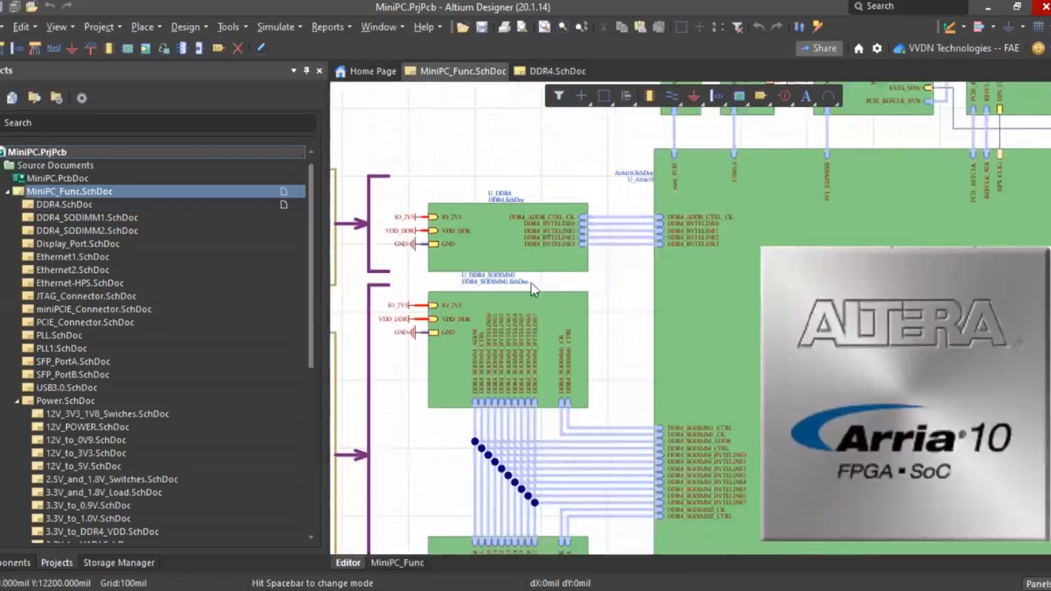
{"action": "scroll", "coordinate": [531, 283], "scroll_direction": "down", "scroll_amount": 3, "text": "ctrl"}
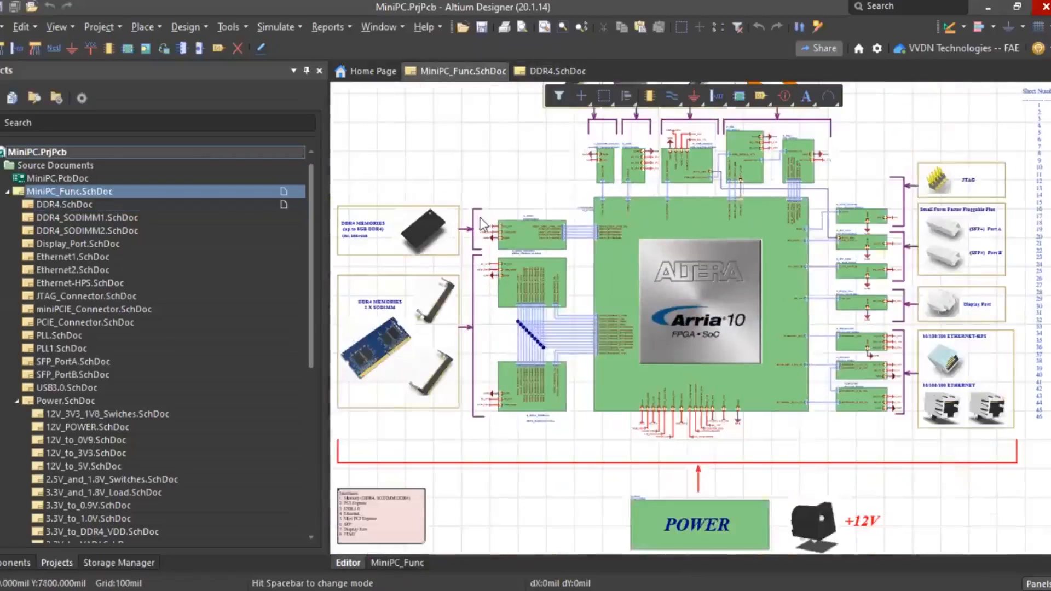
{"action": "scroll", "coordinate": [481, 224], "scroll_direction": "down", "scroll_amount": 3, "text": "ctrl"}
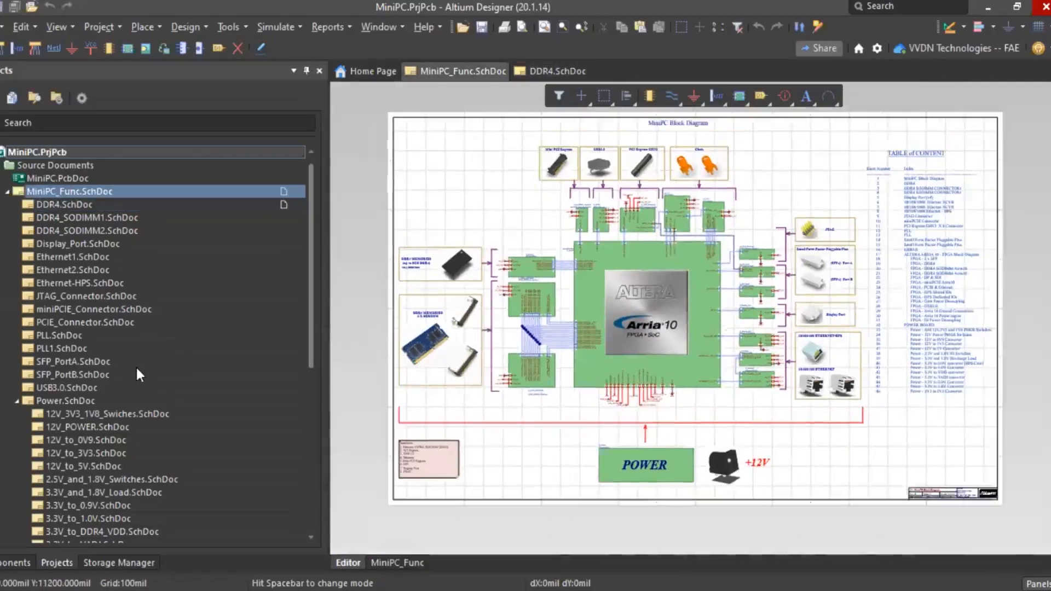
{"action": "scroll", "coordinate": [131, 340], "scroll_direction": "down", "scroll_amount": 2, "text": "ctrl"}
{"action": "scroll", "coordinate": [106, 263], "scroll_direction": "up", "scroll_amount": 2, "text": "ctrl"}
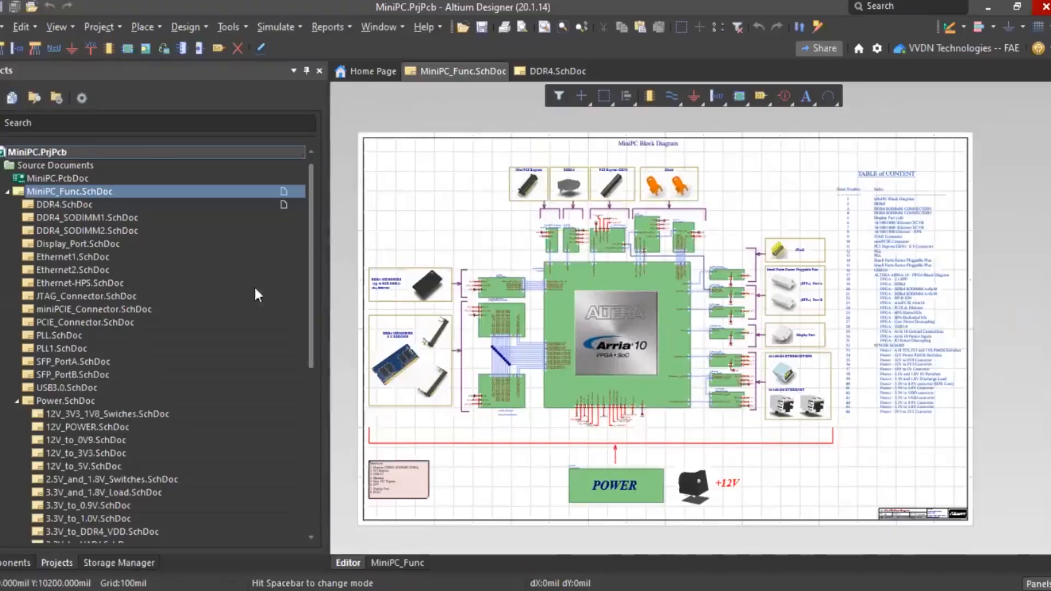
{"action": "scroll", "coordinate": [255, 289], "scroll_direction": "down", "scroll_amount": 5}
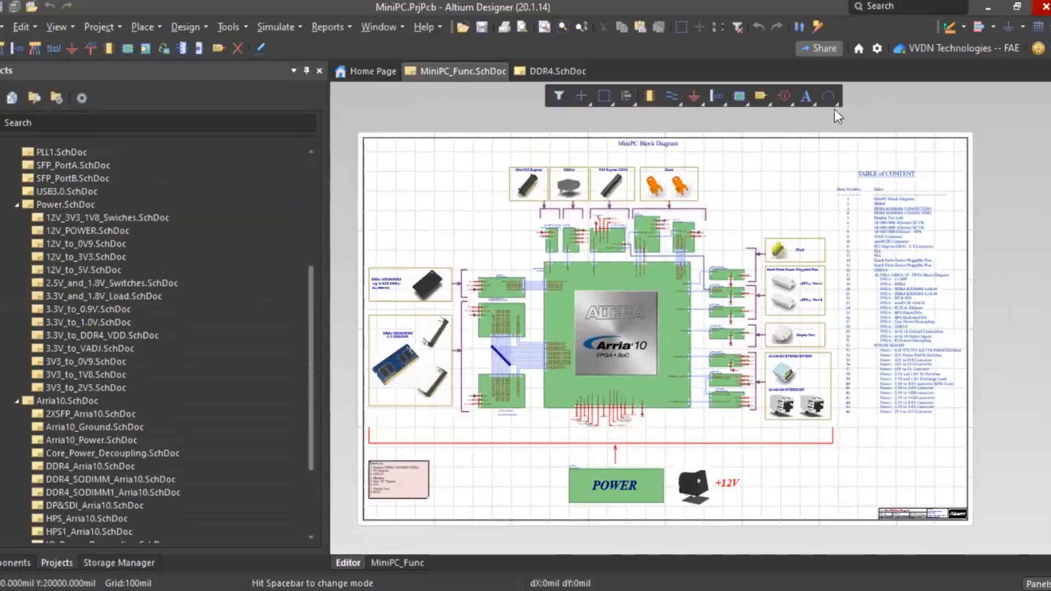
{"action": "scroll", "coordinate": [134, 429], "scroll_direction": "down", "scroll_amount": 3}
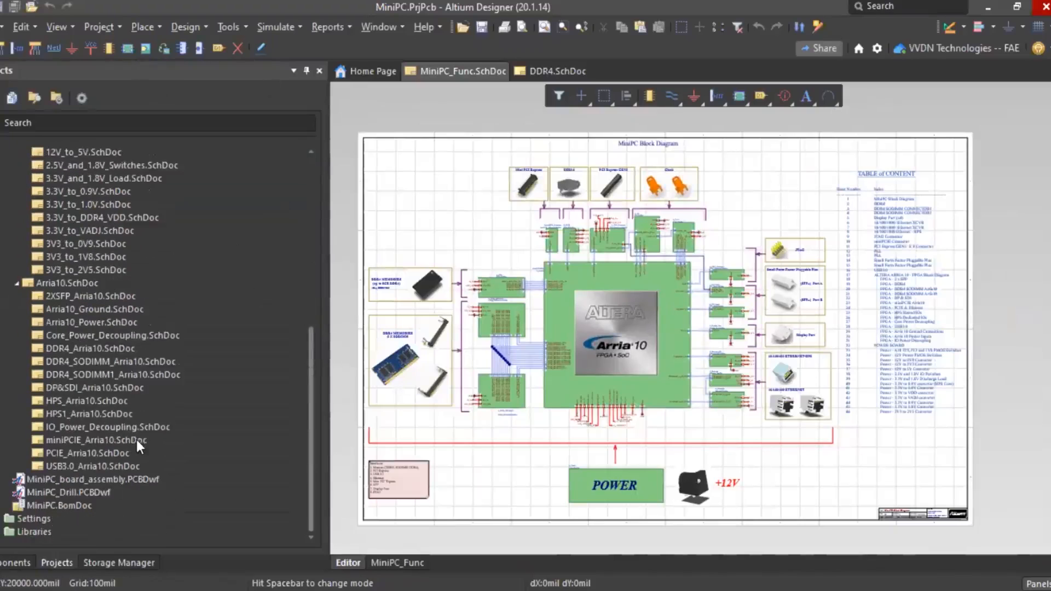
{"action": "scroll", "coordinate": [88, 312], "scroll_direction": "up", "scroll_amount": 10}
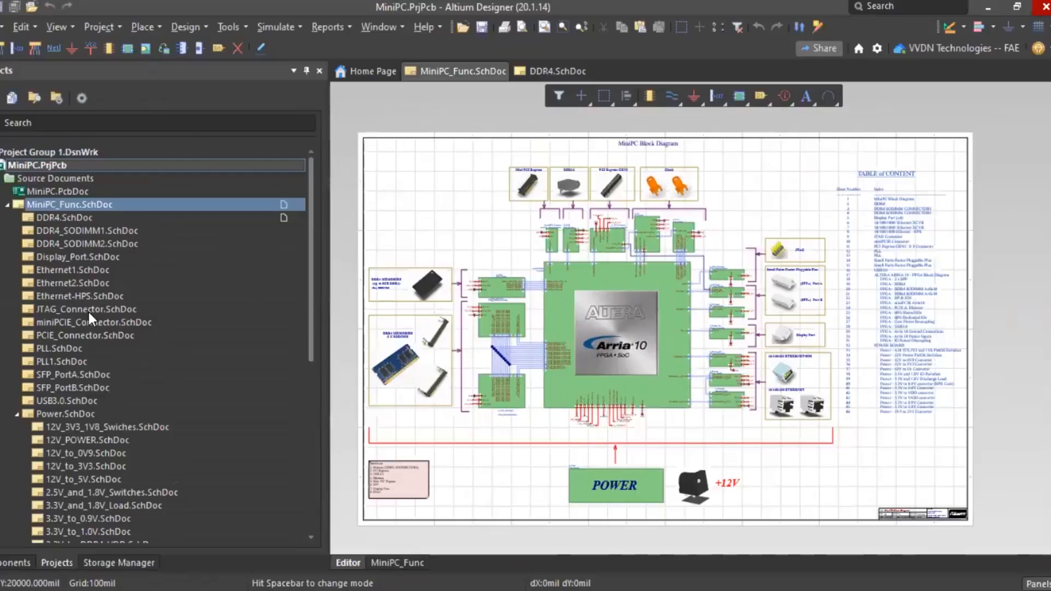
- Open the MiniPC.PcbDoc board layout and narrow the Projects panel to widen the board view
{"action": "double_click", "coordinate": [53, 191]}
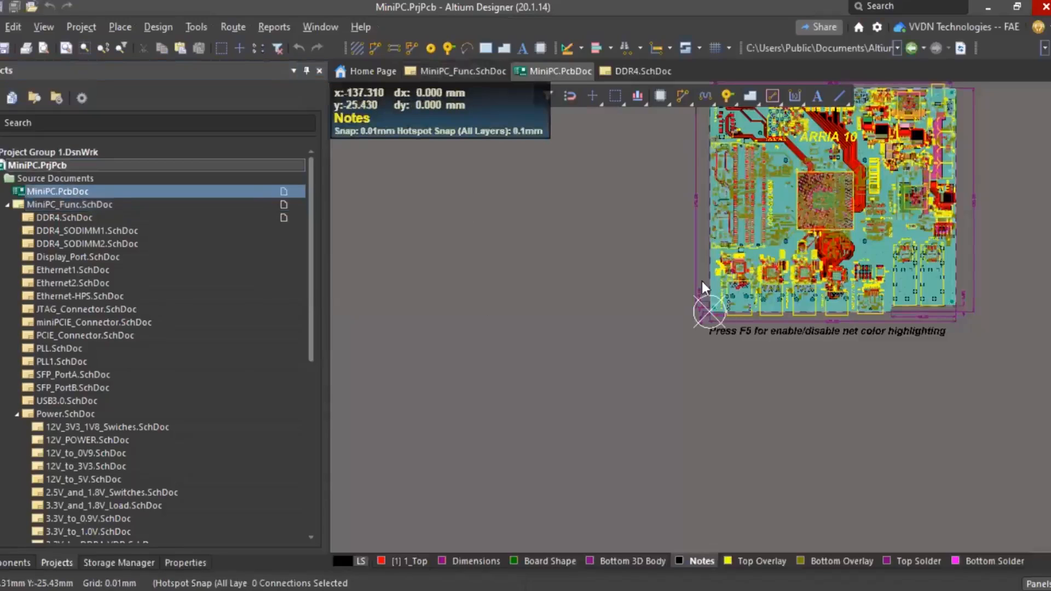
{"action": "scroll", "coordinate": [701, 281], "scroll_direction": "up", "scroll_amount": 4, "text": "ctrl"}
{"action": "scroll", "coordinate": [539, 208], "scroll_direction": "down", "scroll_amount": 3, "text": "ctrl"}
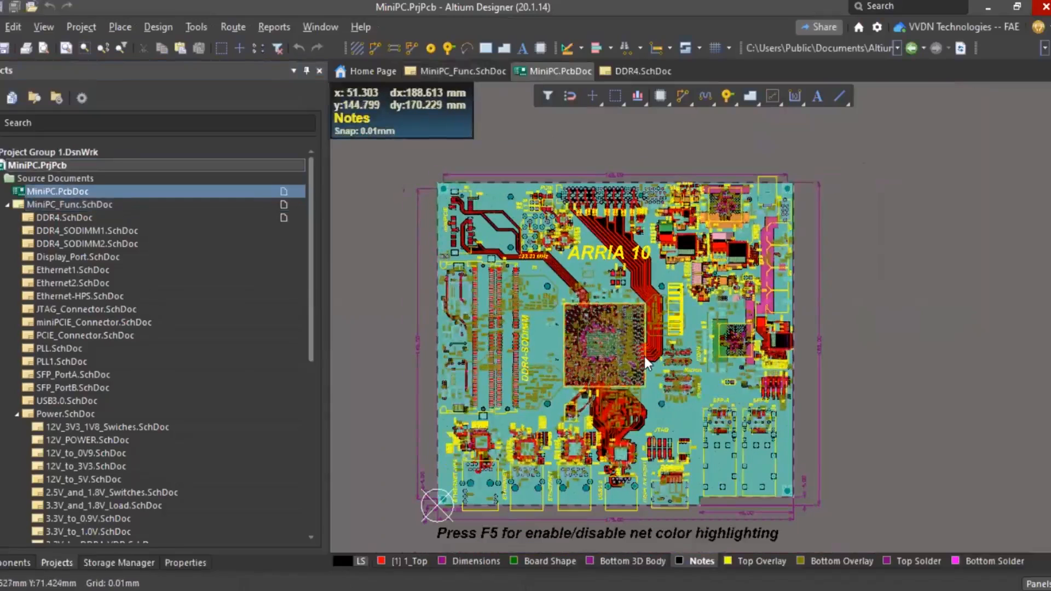
{"action": "scroll", "coordinate": [547, 295], "scroll_direction": "down", "scroll_amount": 1, "text": "ctrl"}
{"action": "scroll", "coordinate": [553, 248], "scroll_direction": "up", "scroll_amount": 1, "text": "ctrl"}
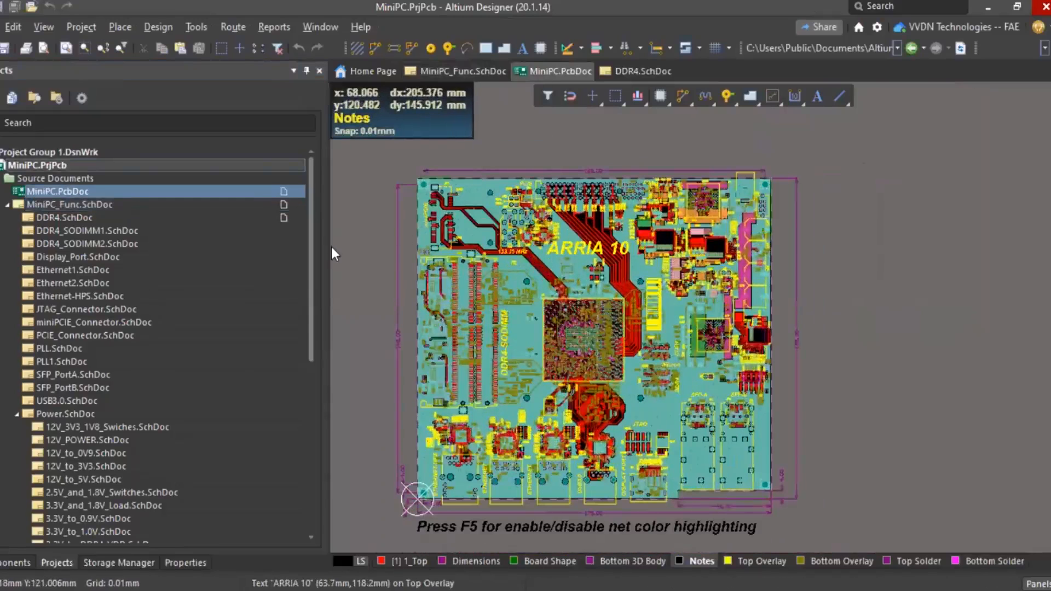
{"action": "scroll", "coordinate": [331, 247], "scroll_direction": "down", "scroll_amount": 1, "text": "ctrl"}
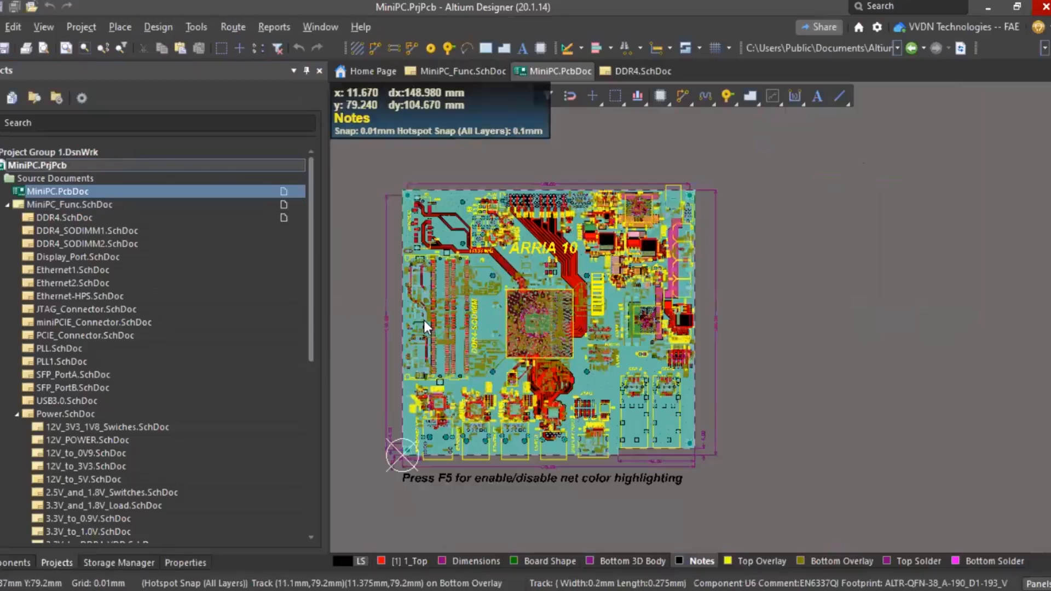
{"action": "left_click_drag", "start_coordinate": [325, 280], "coordinate": [245, 280]}
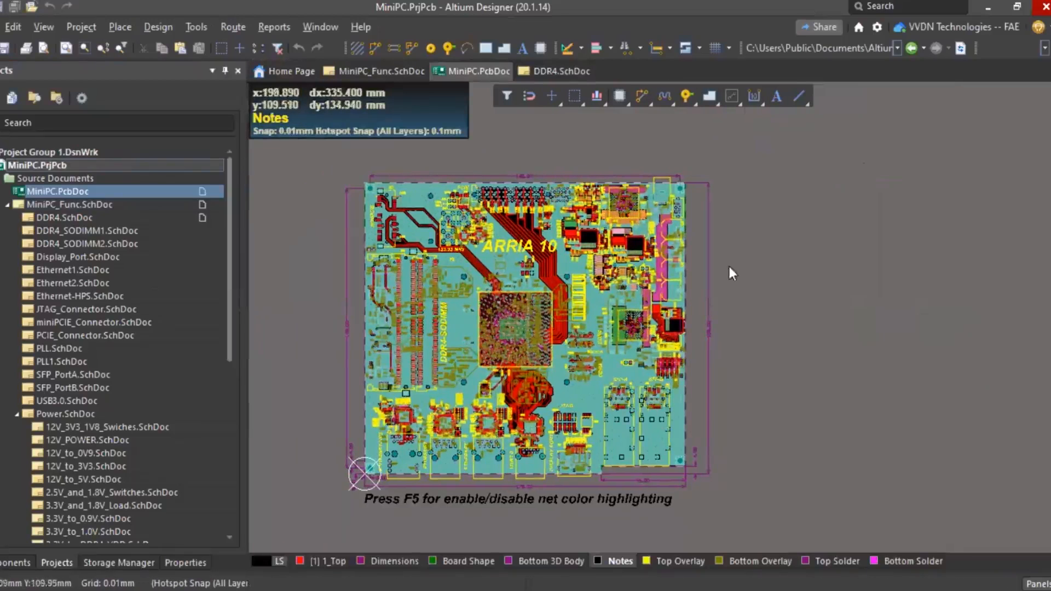
- Open the Object Class Explorer from Design » Classes
{"action": "left_click", "coordinate": [152, 28]}
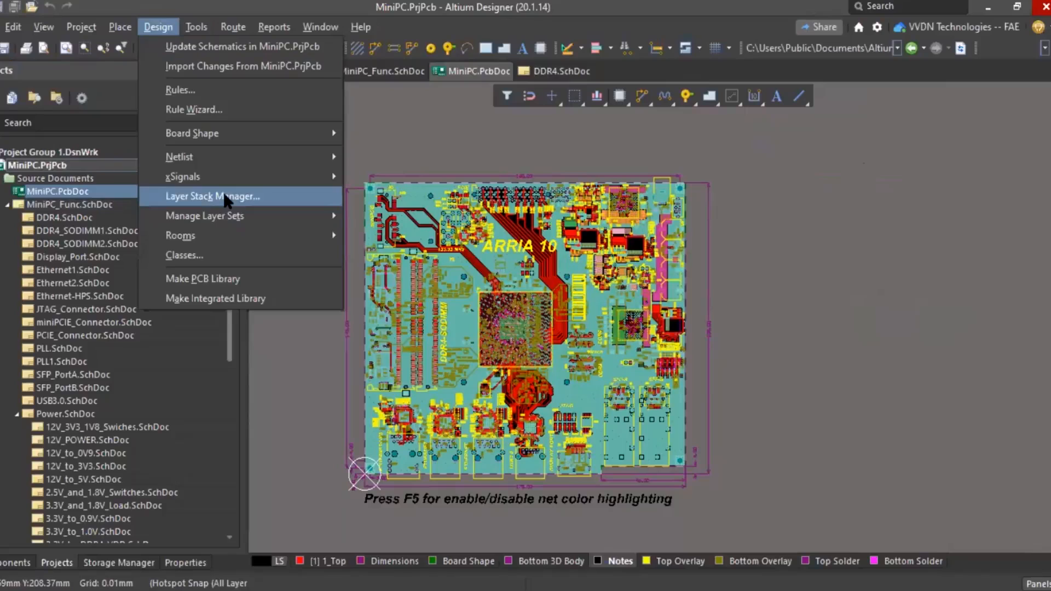
{"action": "left_click", "coordinate": [734, 309]}
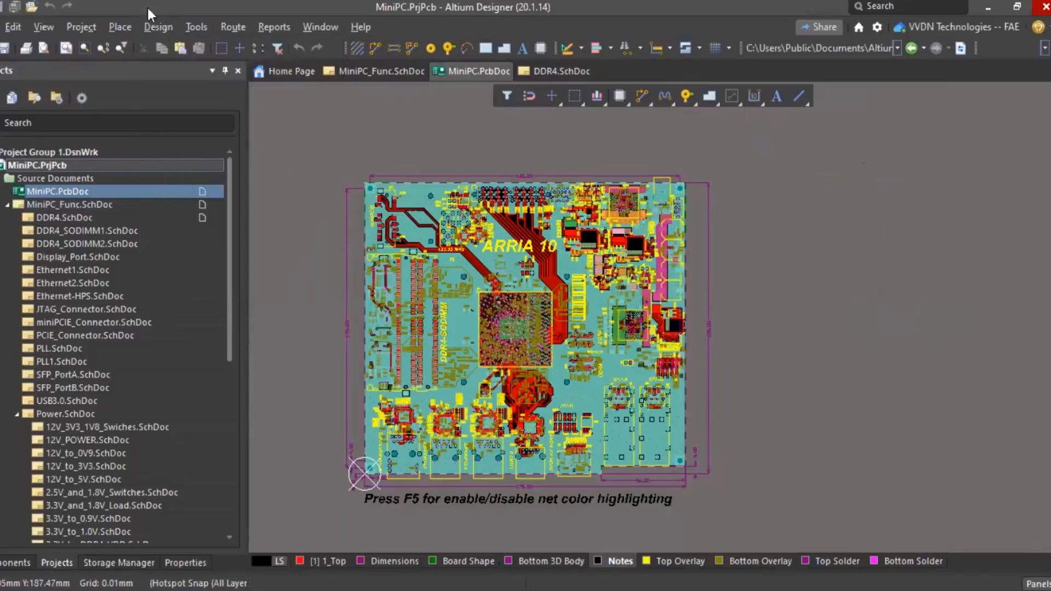
{"action": "left_click", "coordinate": [147, 22]}
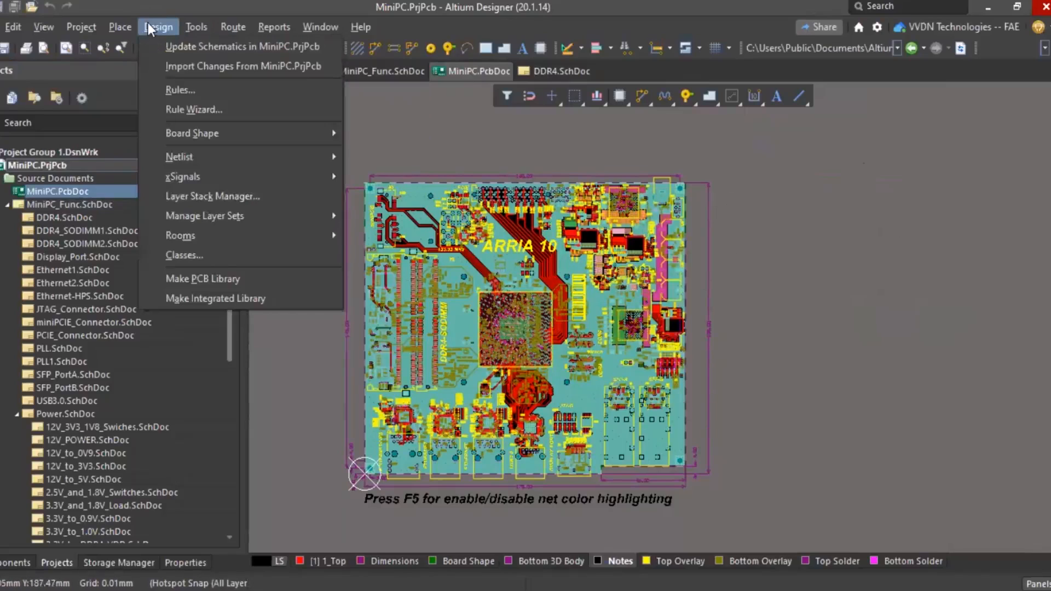
{"action": "left_click", "coordinate": [207, 255]}
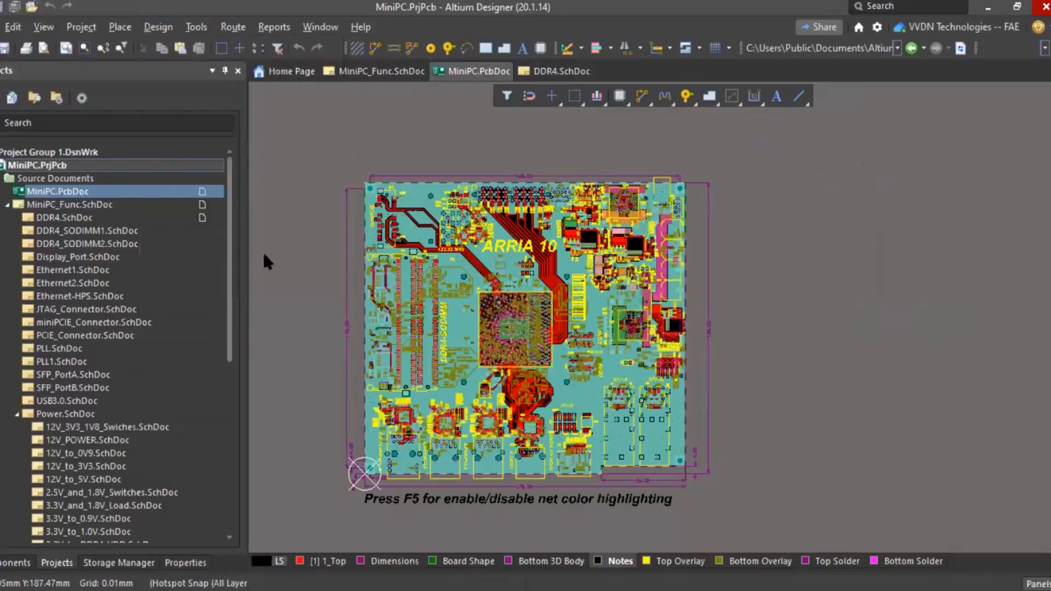
- Inspect the CLK_DIFF_PCIE, DDR4_40 and first SODIMM byte-lane class nets, then close the explorer
{"action": "scroll", "coordinate": [256, 178], "scroll_direction": "down", "scroll_amount": 2}
{"action": "scroll", "coordinate": [253, 170], "scroll_direction": "up", "scroll_amount": 2}
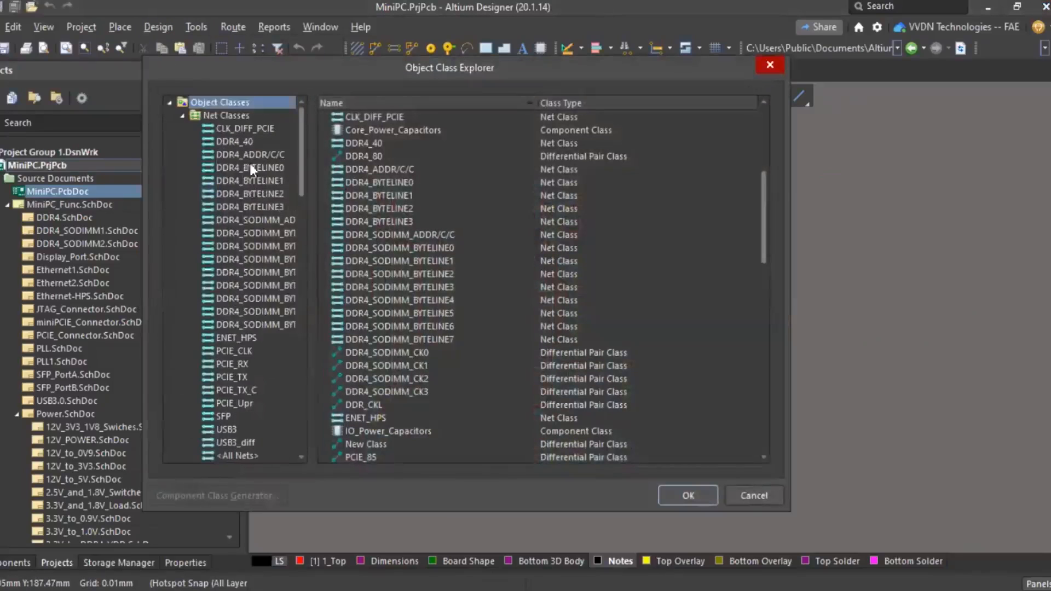
{"action": "left_click", "coordinate": [239, 130]}
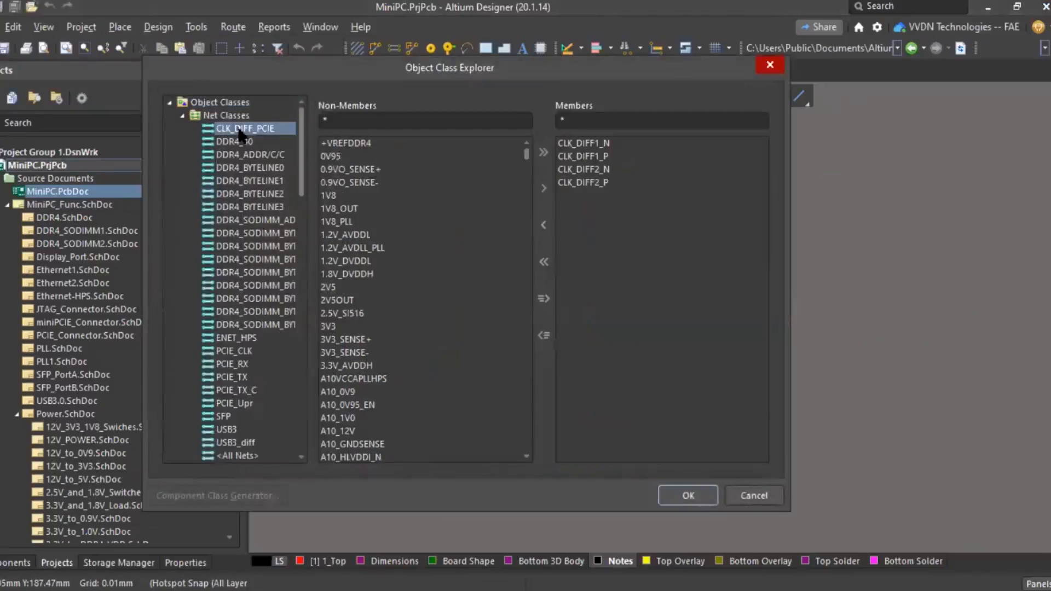
{"action": "right_click", "coordinate": [239, 130]}
{"action": "left_click", "coordinate": [224, 104]}
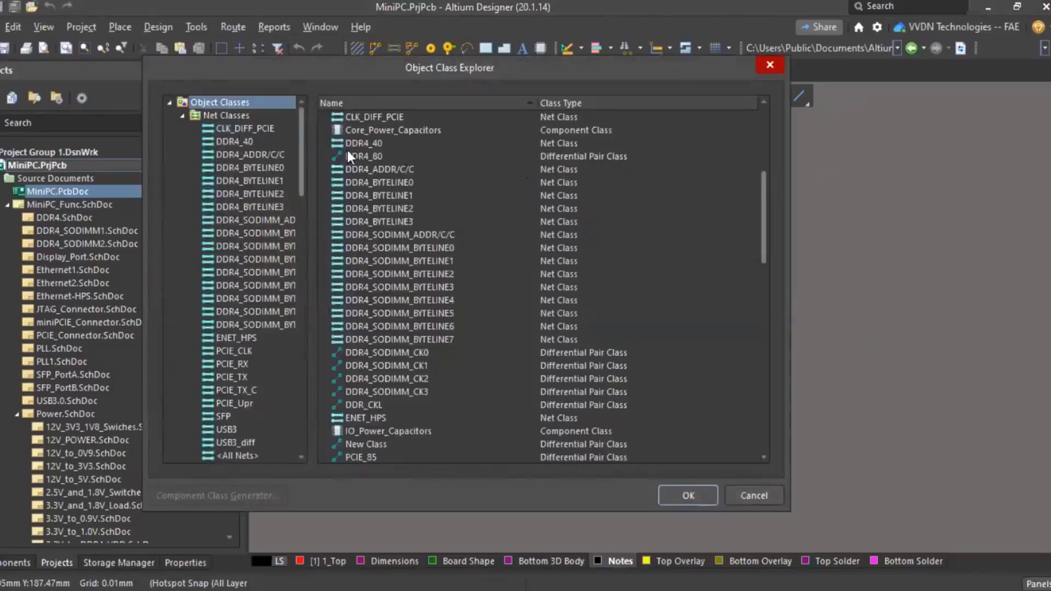
{"action": "left_click", "coordinate": [246, 142]}
{"action": "scroll", "coordinate": [612, 278], "scroll_direction": "down", "scroll_amount": 10}
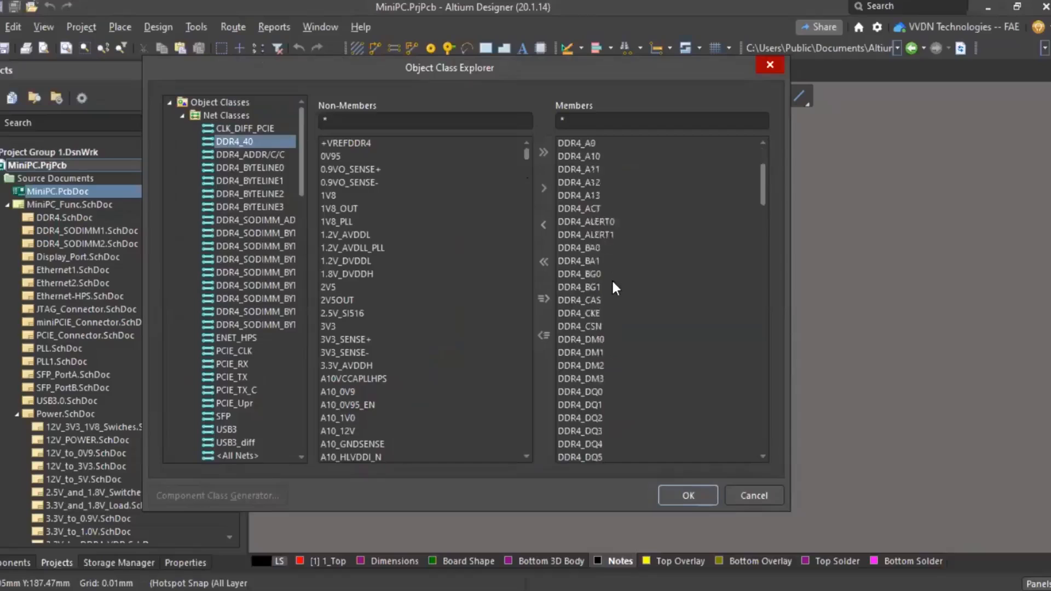
{"action": "scroll", "coordinate": [612, 278], "scroll_direction": "down", "scroll_amount": 10}
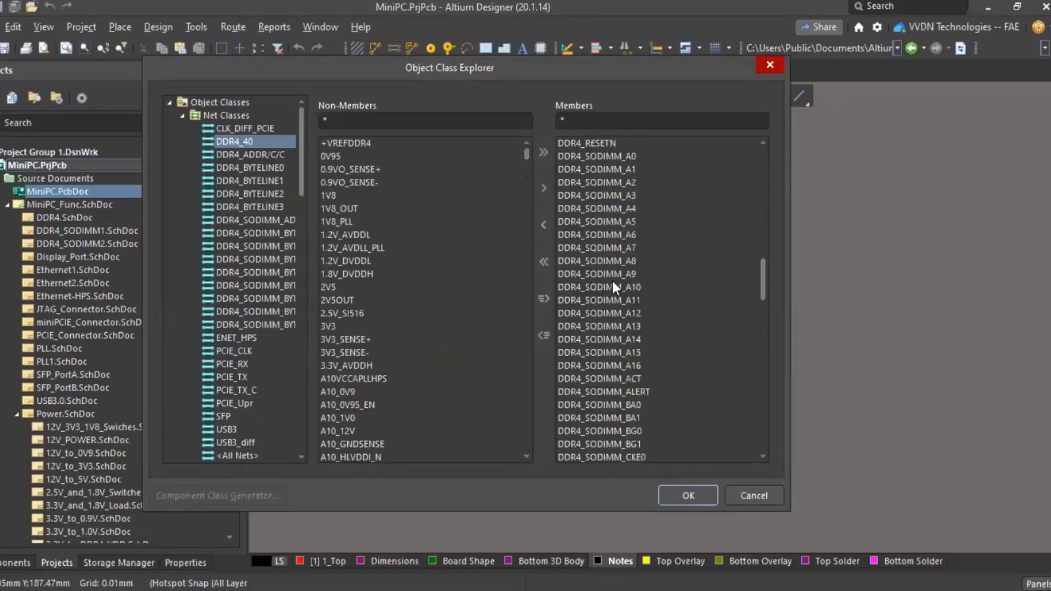
{"action": "left_click", "coordinate": [261, 234]}
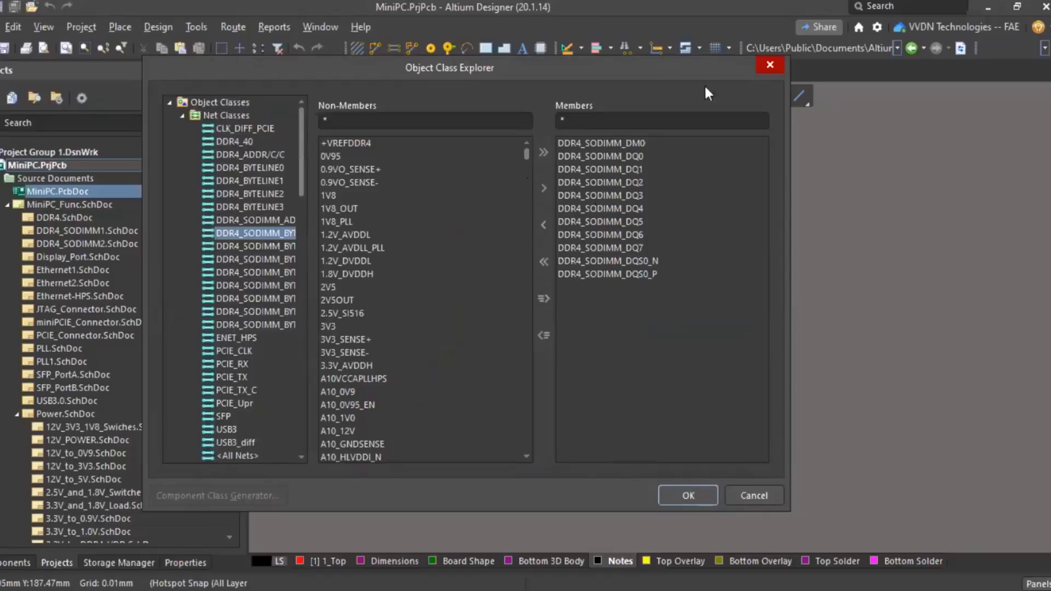
{"action": "left_click", "coordinate": [769, 67]}
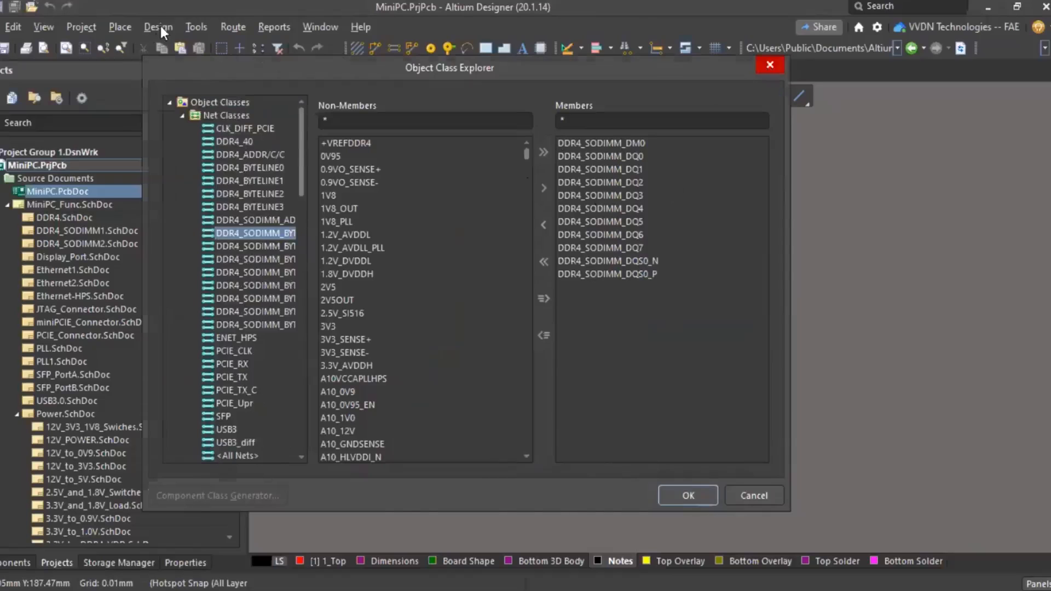
{"action": "left_click", "coordinate": [158, 26]}
- Open Design » Rules and compare Width_POWER, Width_USB3_50, Width_DDR4_40 and Width_PCIE_50 layer widths
{"action": "left_click", "coordinate": [176, 90]}
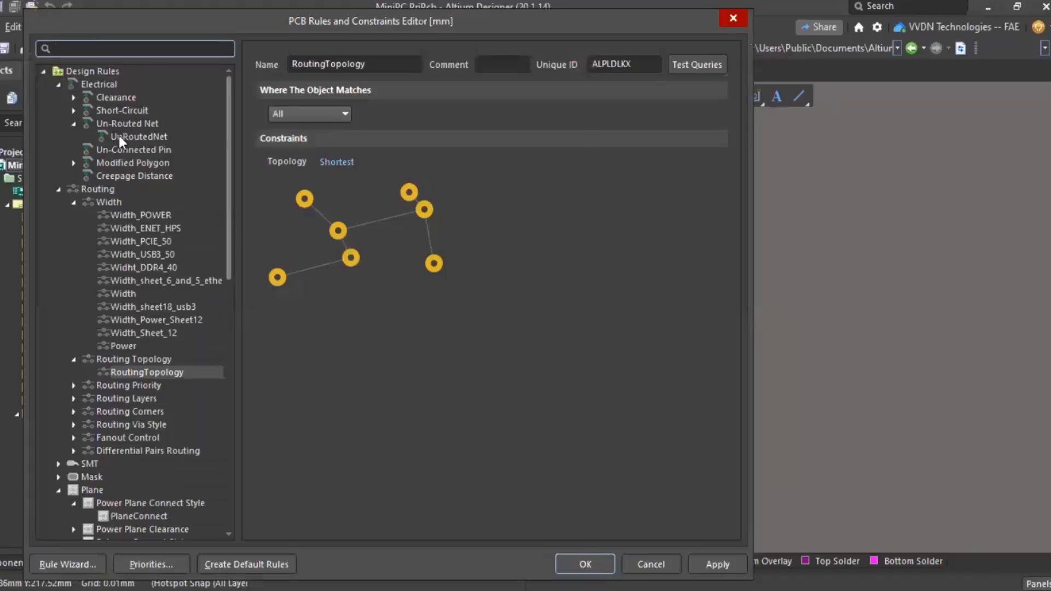
{"action": "left_click", "coordinate": [120, 136]}
{"action": "left_click", "coordinate": [131, 215]}
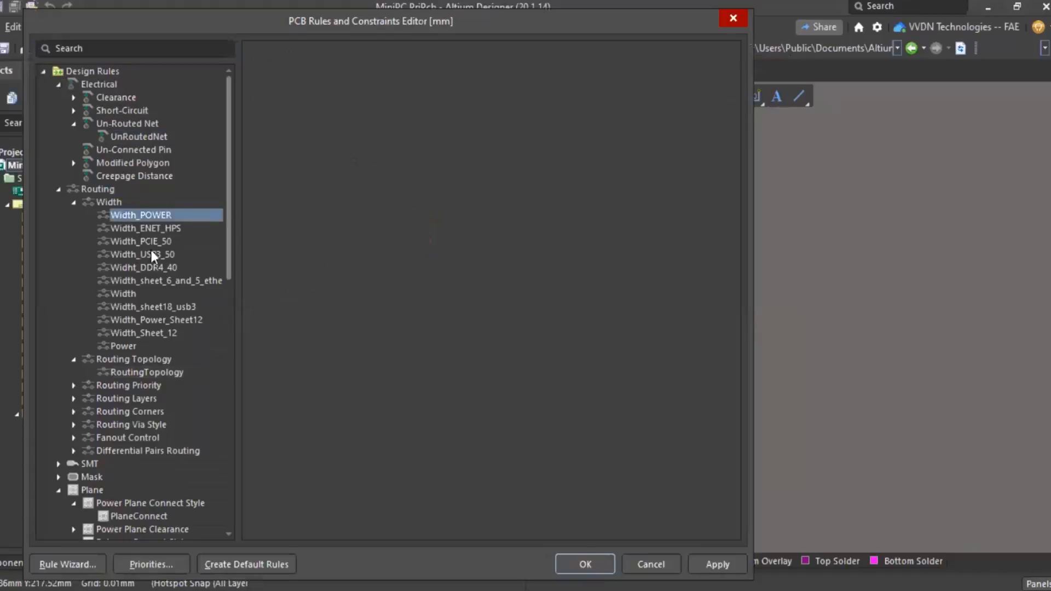
{"action": "left_click", "coordinate": [150, 254]}
{"action": "left_click", "coordinate": [145, 241]}
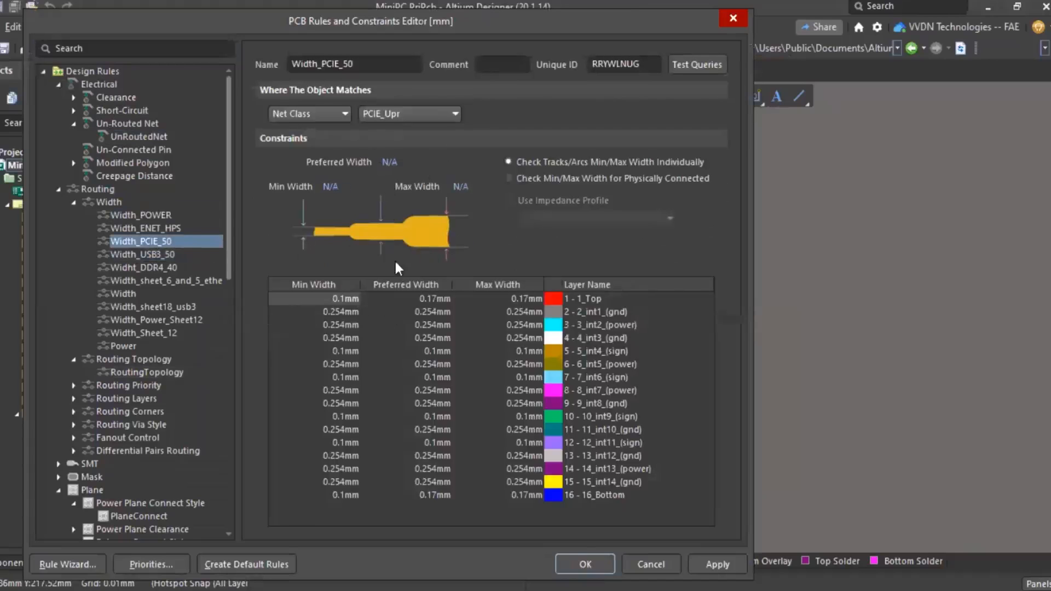
{"action": "left_click", "coordinate": [150, 254]}
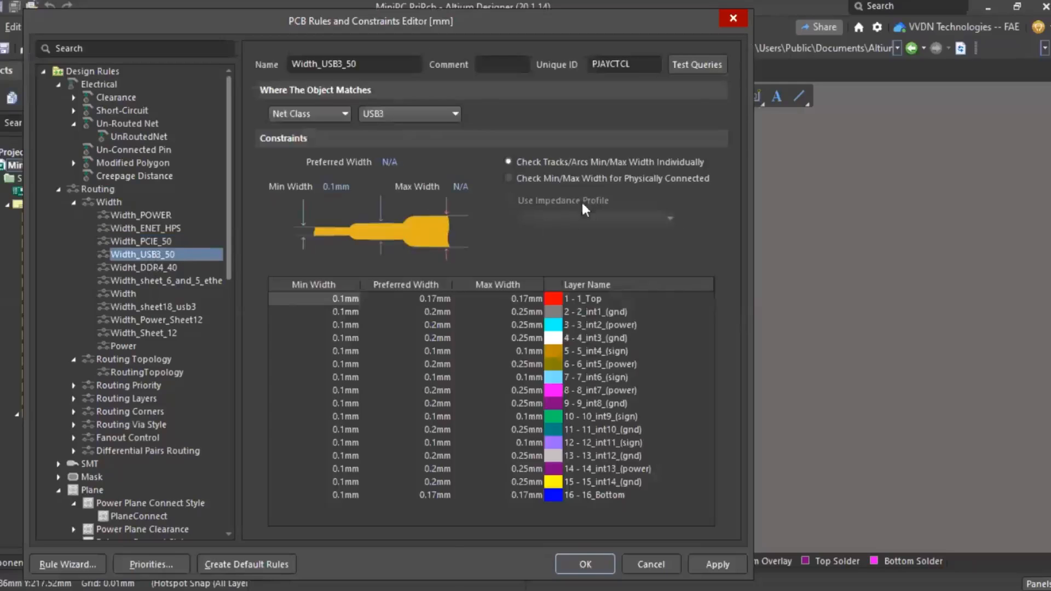
{"action": "left_click", "coordinate": [157, 266]}
{"action": "left_click", "coordinate": [153, 256]}
{"action": "left_click", "coordinate": [151, 241]}
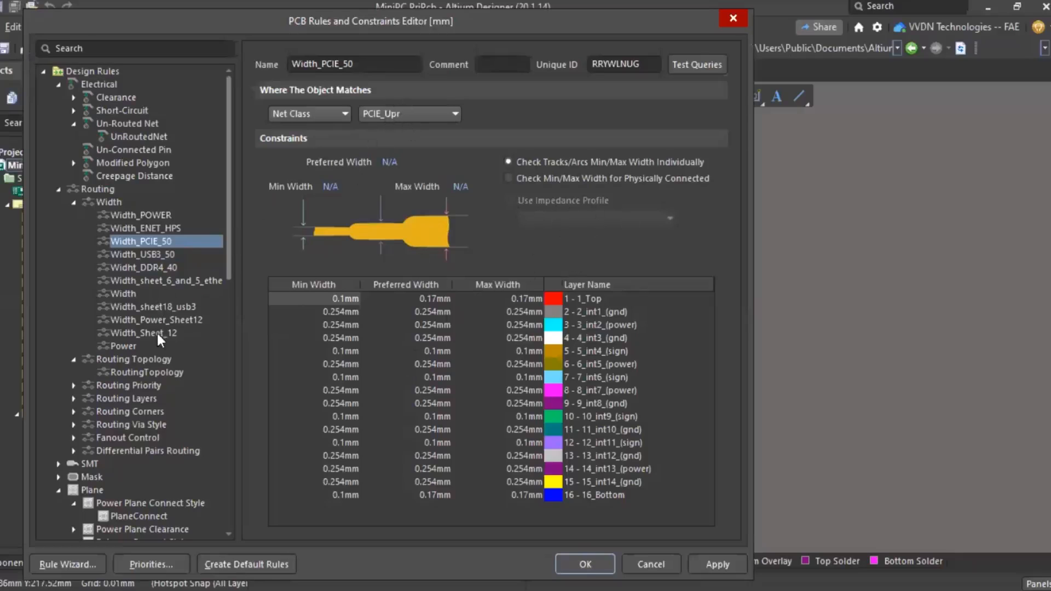
{"action": "scroll", "coordinate": [150, 354], "scroll_direction": "down", "scroll_amount": 10}
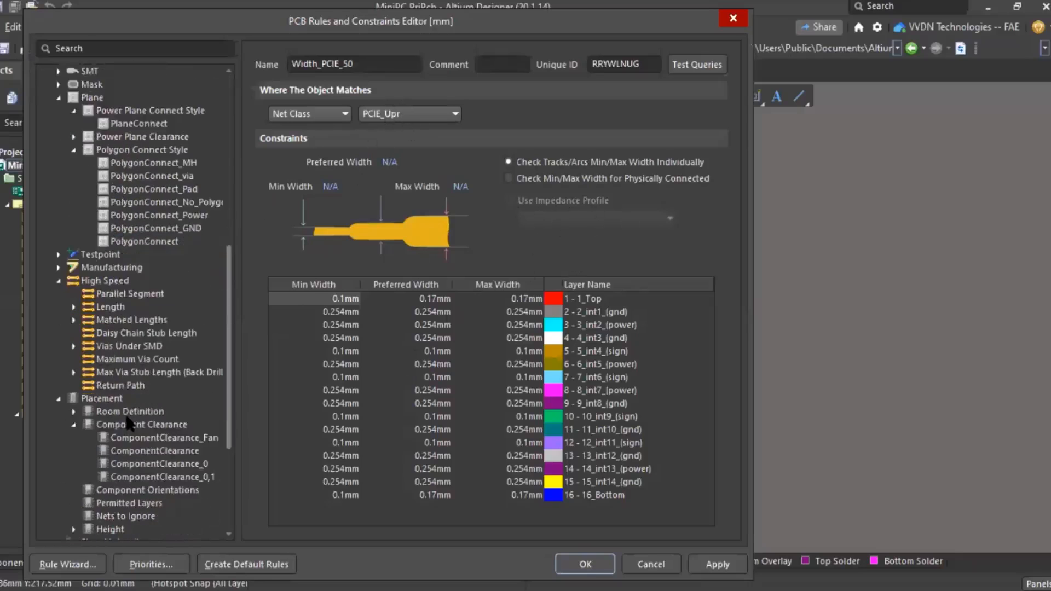
{"action": "scroll", "coordinate": [109, 260], "scroll_direction": "up", "scroll_amount": 4}
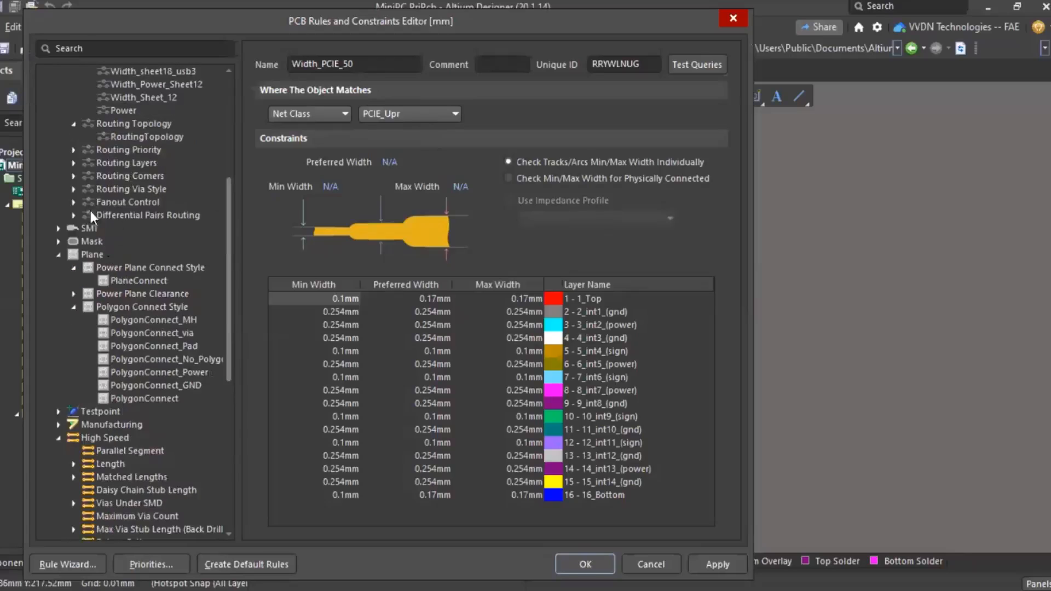
- Show the DiffPairsRouting_PCIE_85 rule under Differential Pairs Routing
{"action": "left_click", "coordinate": [74, 215]}
{"action": "left_click", "coordinate": [139, 229]}
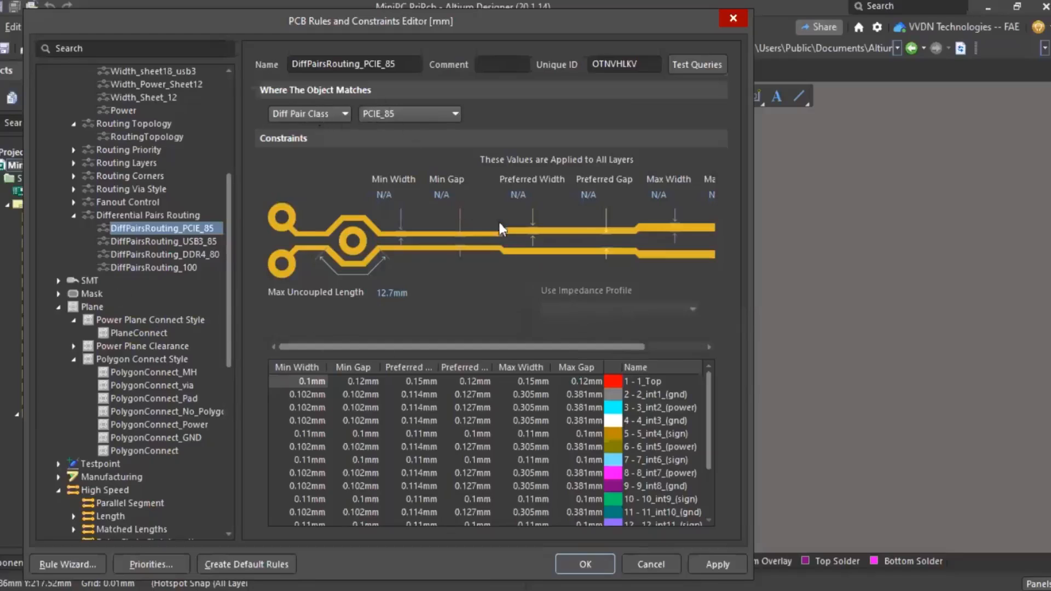
{"action": "scroll", "coordinate": [186, 205], "scroll_direction": "up", "scroll_amount": 6}
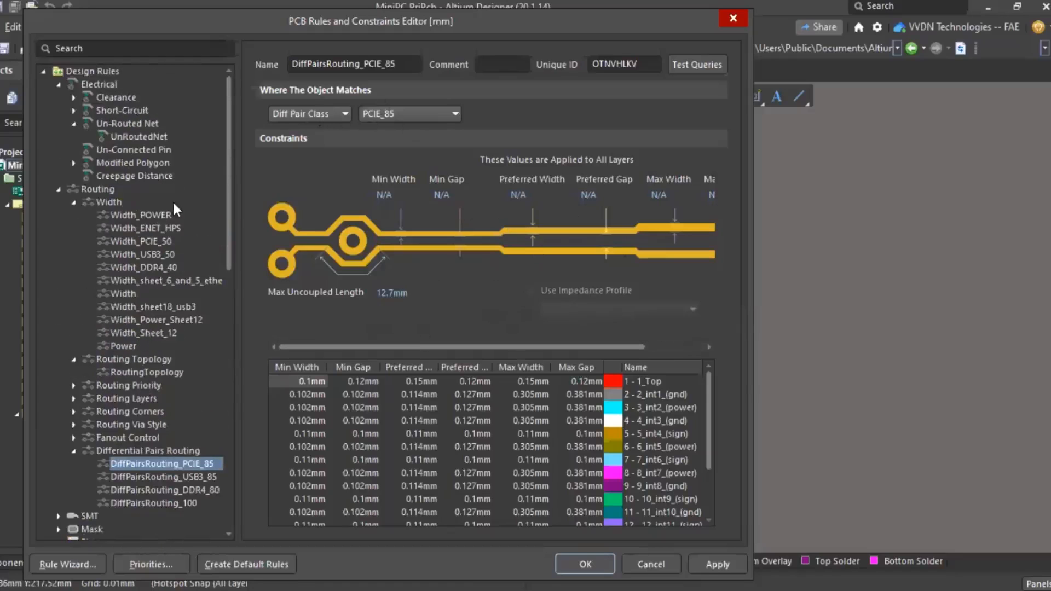
- View the Clearance_DIFF_PAIR and Clearance_DDR4_SODIMM_BYTELINE0 rules, widening the rule tree
{"action": "left_click", "coordinate": [113, 99]}
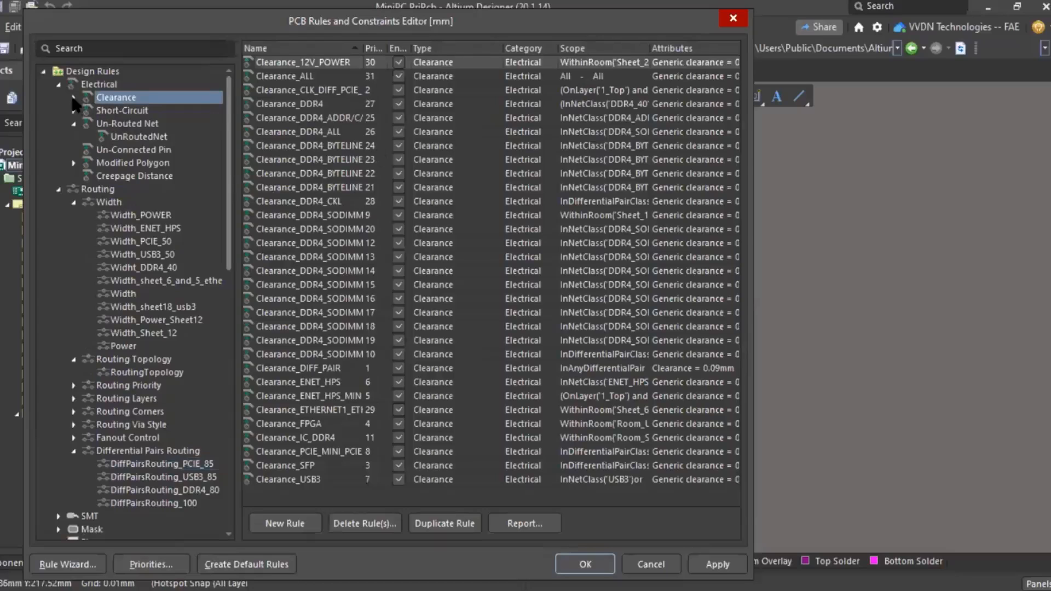
{"action": "left_click", "coordinate": [74, 99]}
{"action": "left_click", "coordinate": [118, 110]}
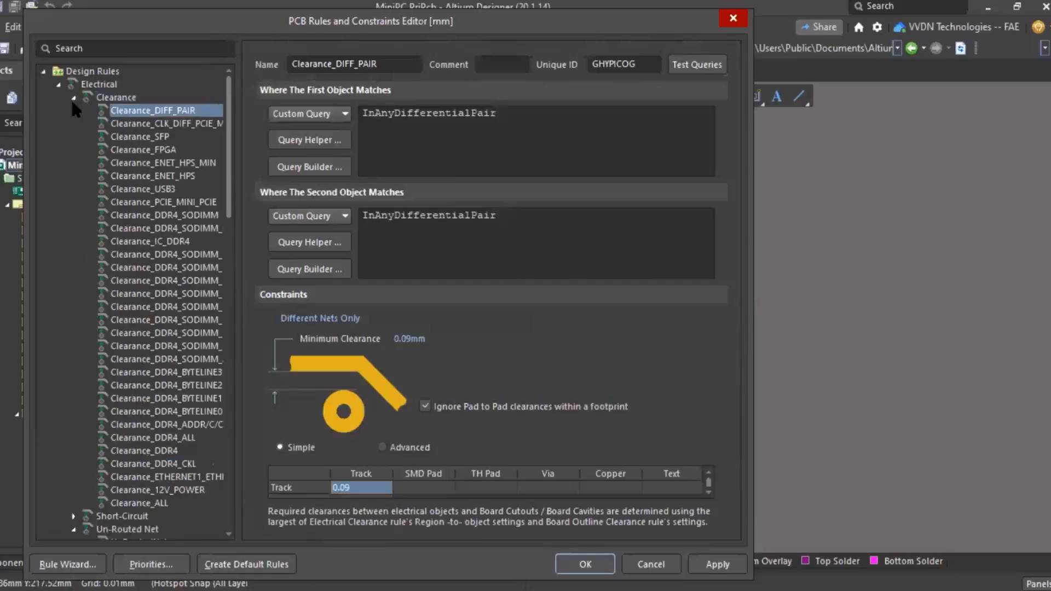
{"action": "left_click", "coordinate": [175, 254]}
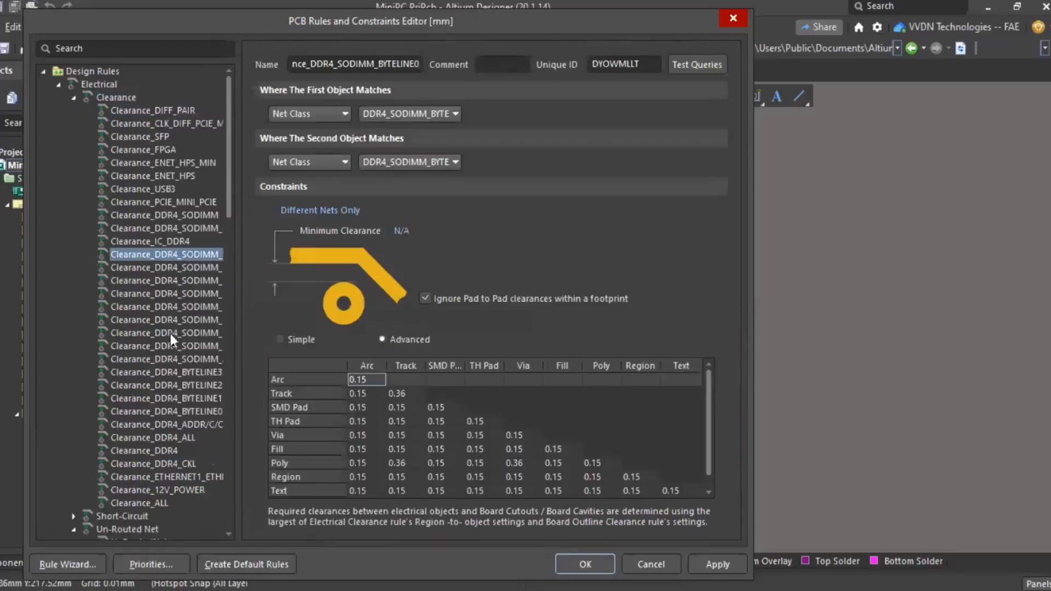
{"action": "left_click_drag", "start_coordinate": [237, 249], "coordinate": [272, 245]}
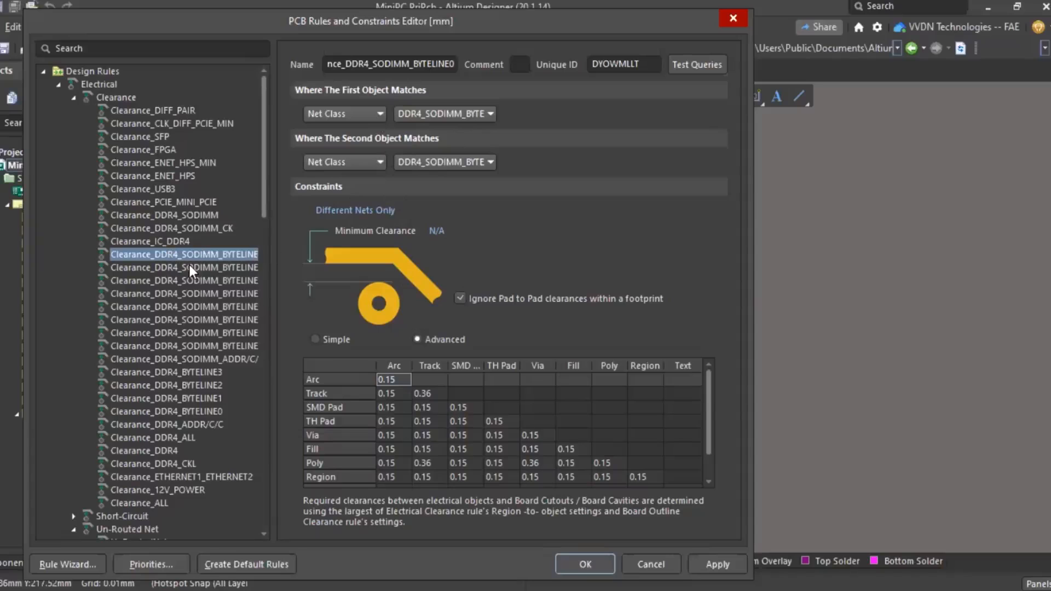
{"action": "scroll", "coordinate": [195, 321], "scroll_direction": "down", "scroll_amount": 10}
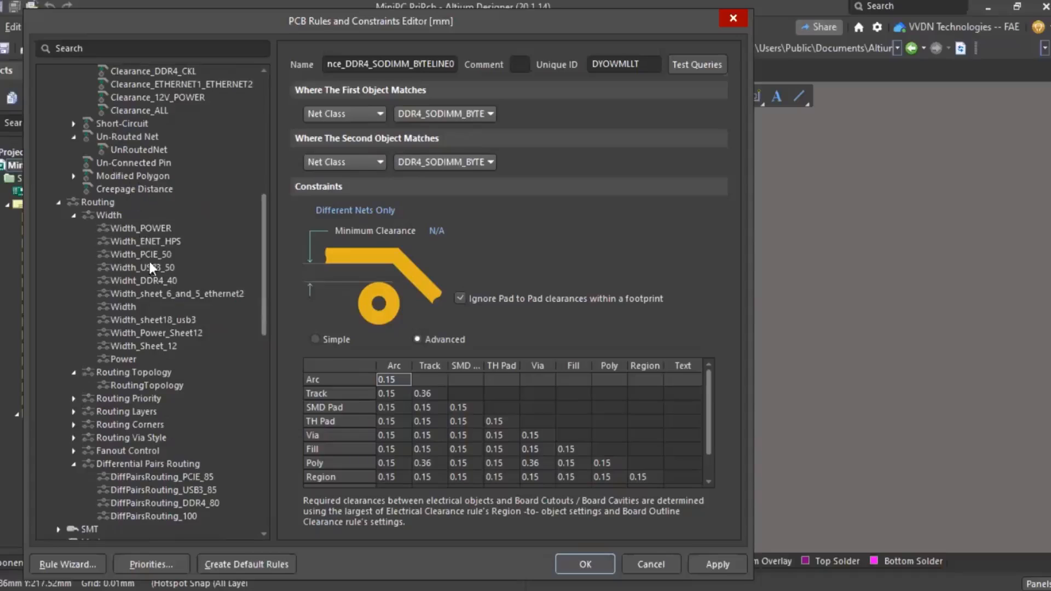
{"action": "scroll", "coordinate": [181, 398], "scroll_direction": "down", "scroll_amount": 5}
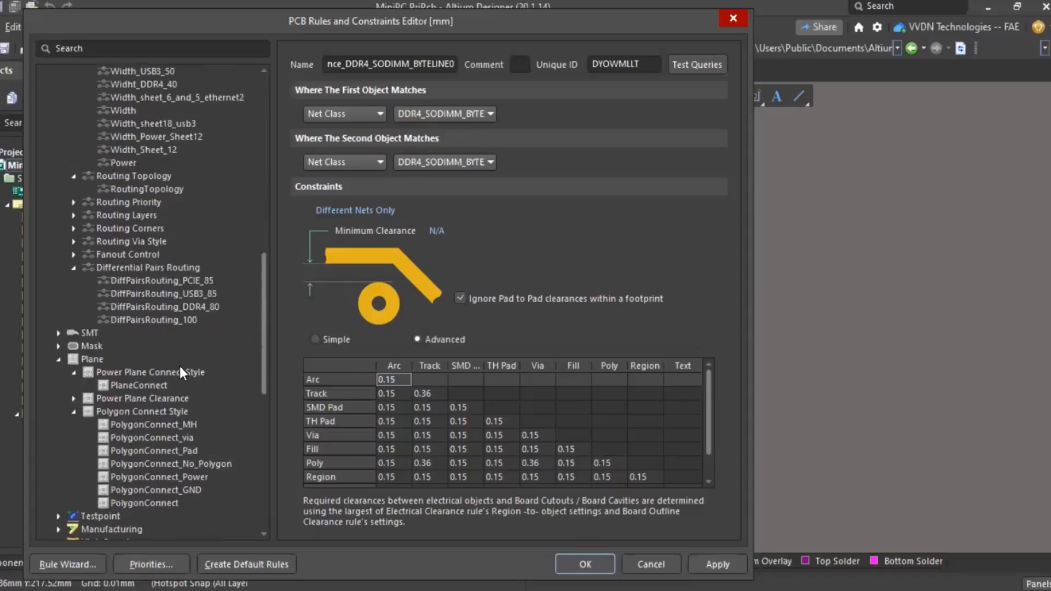
- View the Fanout_BGA rule, then list the empty High Speed Parallel Segment category
{"action": "left_click", "coordinate": [73, 255]}
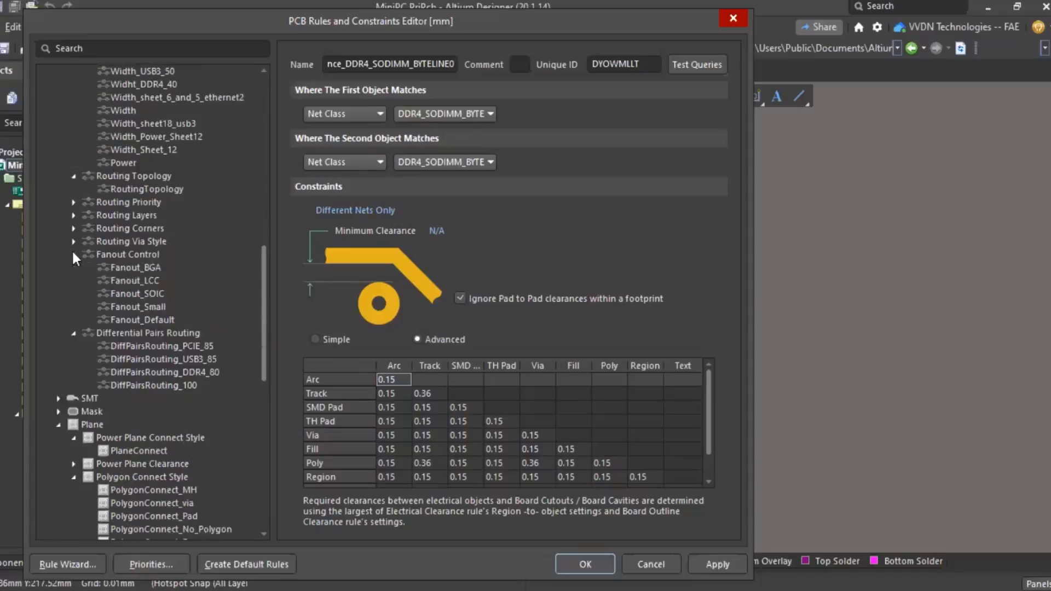
{"action": "left_click", "coordinate": [135, 268]}
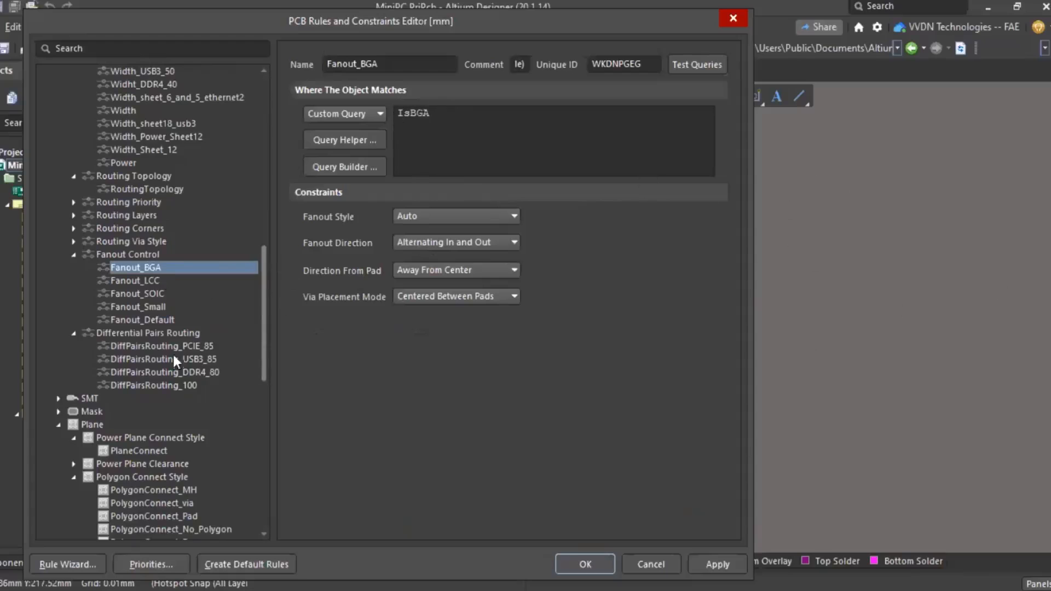
{"action": "scroll", "coordinate": [171, 390], "scroll_direction": "down", "scroll_amount": 8}
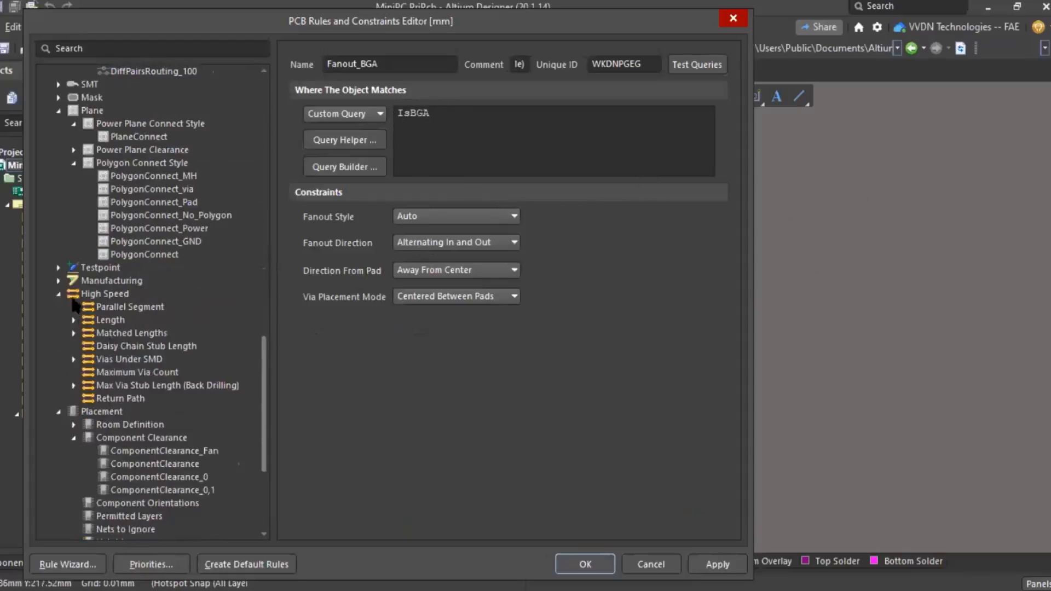
{"action": "left_click", "coordinate": [116, 308]}
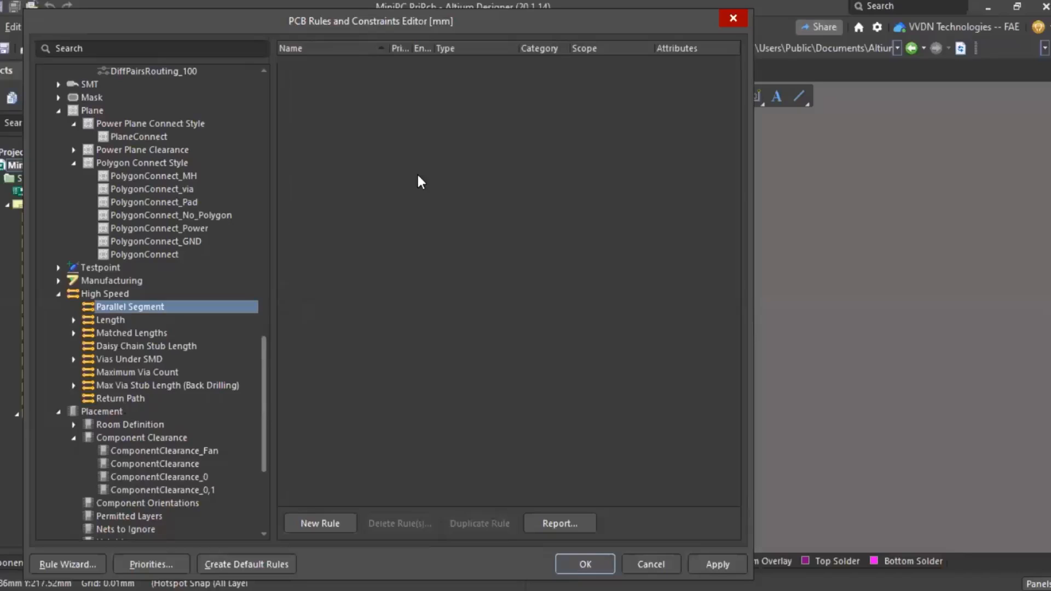
- Add a new ParallelSegment rule under Parallel Segment
{"action": "right_click", "coordinate": [143, 309]}
{"action": "left_click", "coordinate": [172, 317]}
{"action": "left_click", "coordinate": [73, 307]}
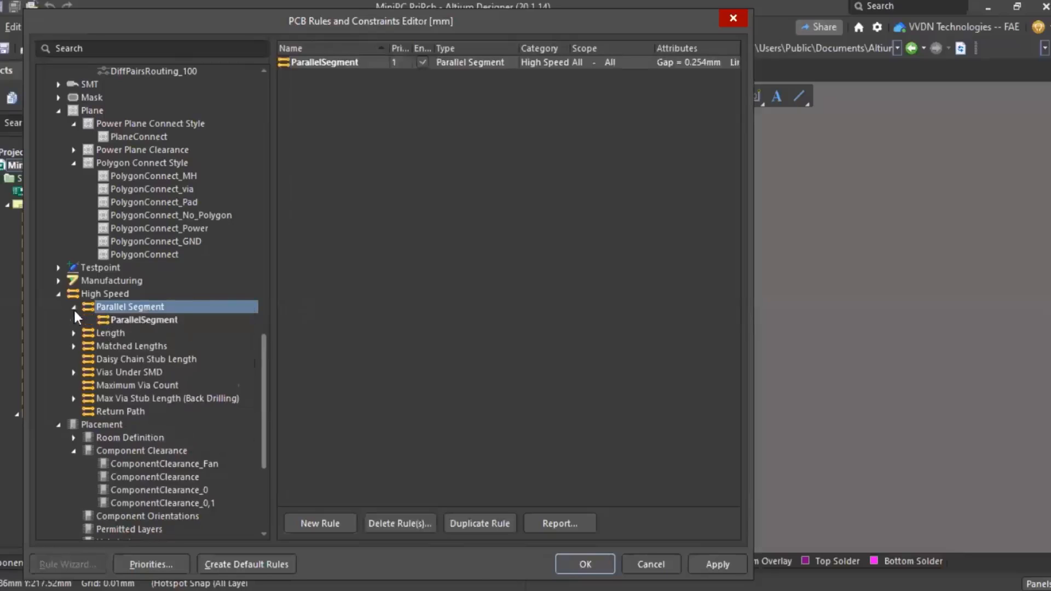
{"action": "left_click", "coordinate": [139, 321]}
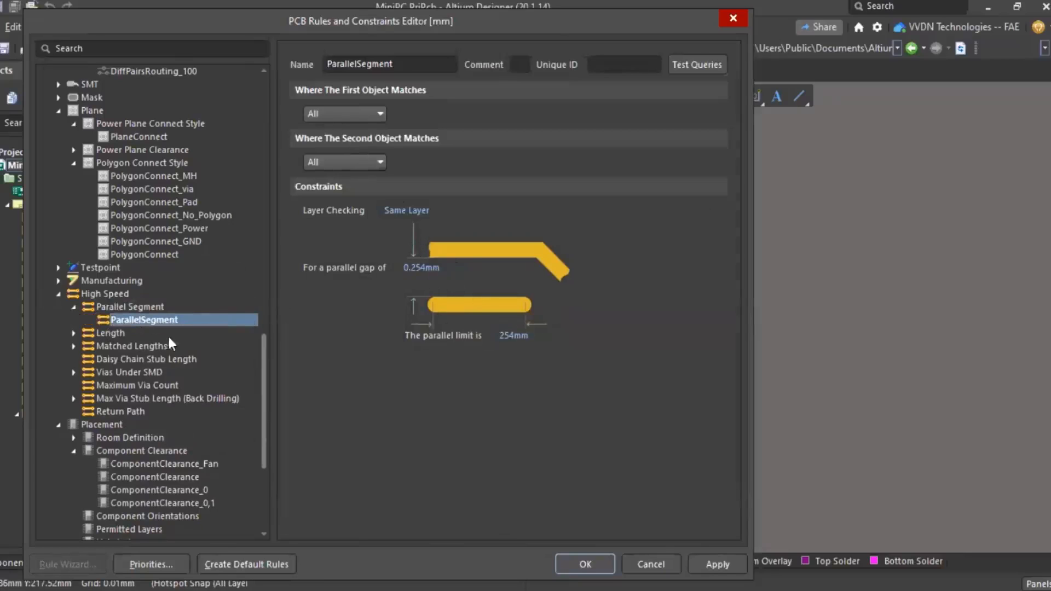
- Review Length_DDR4_ALERT0_BG0 and the DDR4 matched-length rules, ending on MatchedLengths_DDR4_U1_U15
{"action": "left_click", "coordinate": [104, 332]}
{"action": "left_click", "coordinate": [73, 332]}
{"action": "left_click", "coordinate": [136, 348]}
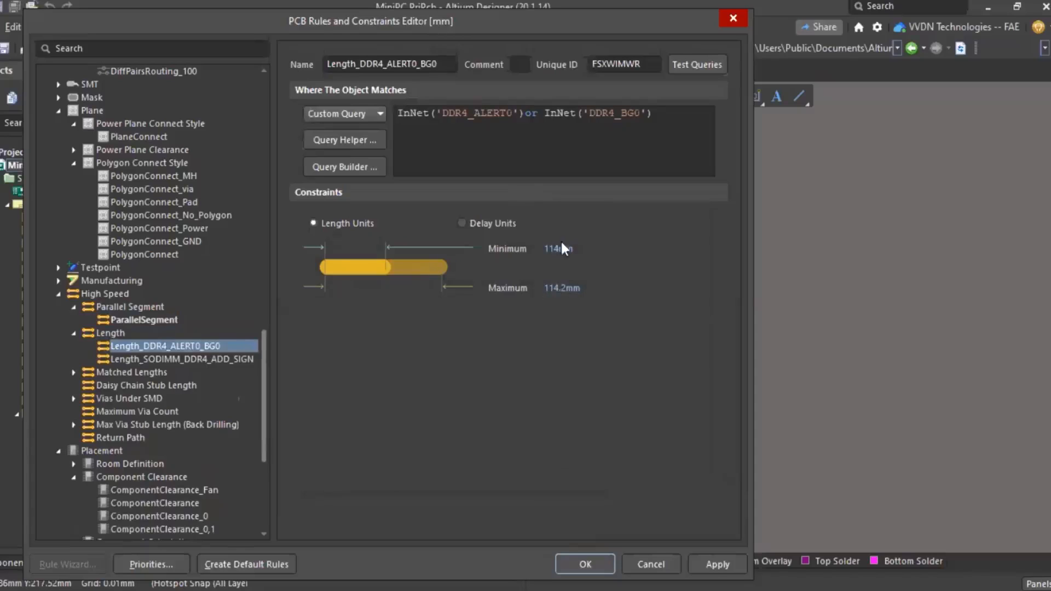
{"action": "left_click", "coordinate": [155, 372]}
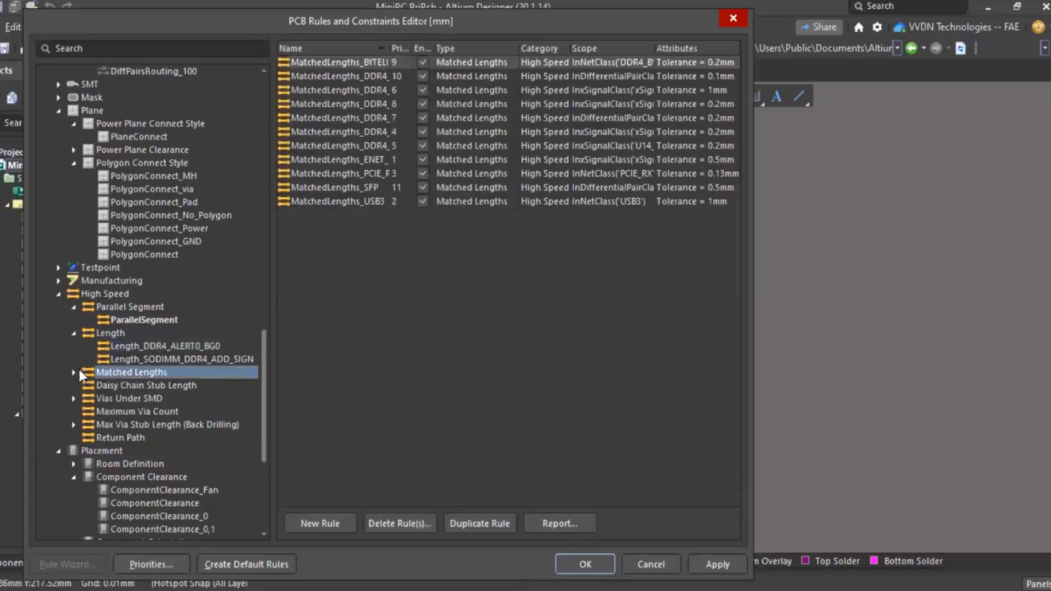
{"action": "left_click", "coordinate": [78, 371]}
{"action": "left_click", "coordinate": [143, 386]}
{"action": "key", "text": "Down"}
{"action": "key", "text": "Down"}
{"action": "key", "text": "Down"}
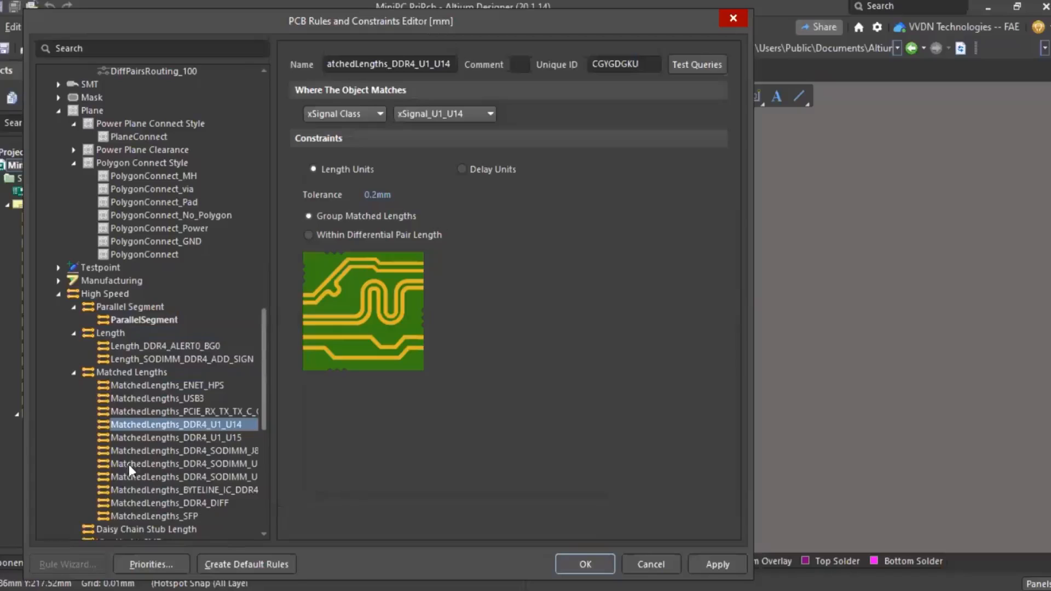
{"action": "left_click", "coordinate": [140, 347]}
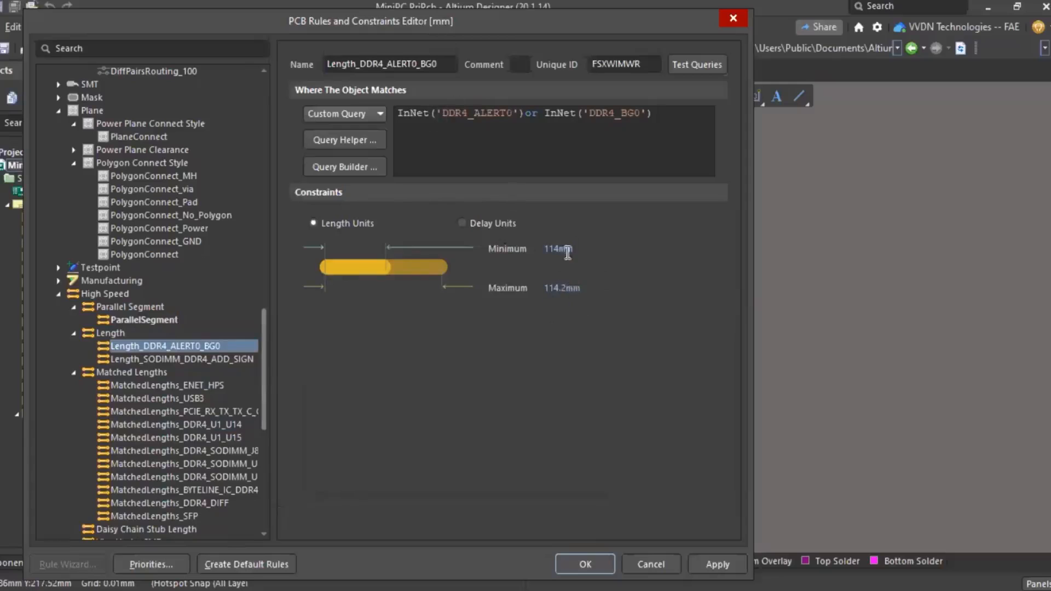
{"action": "left_click", "coordinate": [182, 437]}
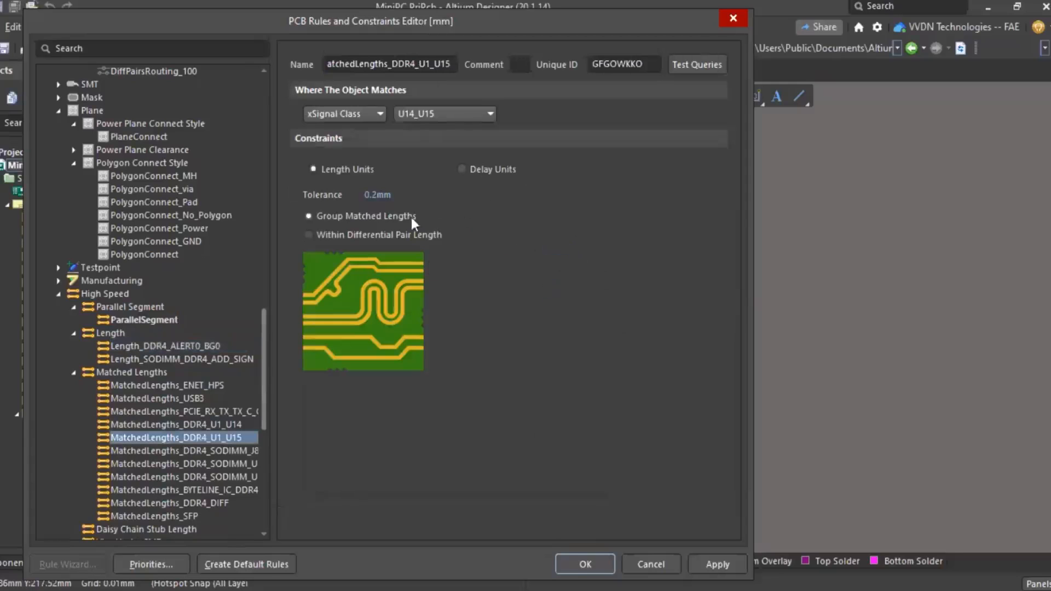
{"action": "scroll", "coordinate": [142, 416], "scroll_direction": "down", "scroll_amount": 4}
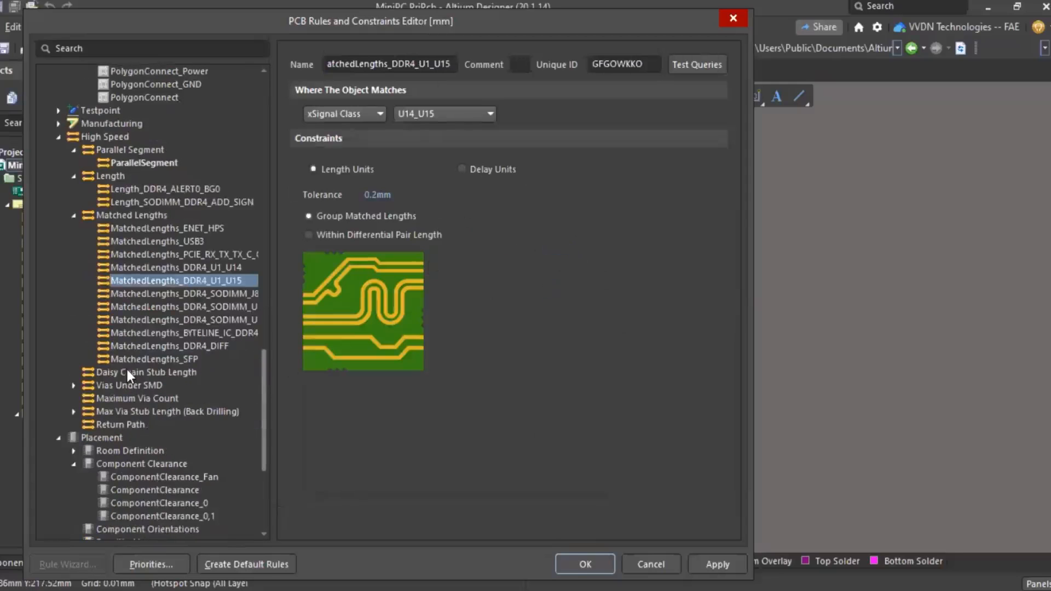
{"action": "left_click", "coordinate": [128, 372]}
- Create a new StubLength rule under Daisy Chain Stub Length
{"action": "right_click", "coordinate": [176, 373]}
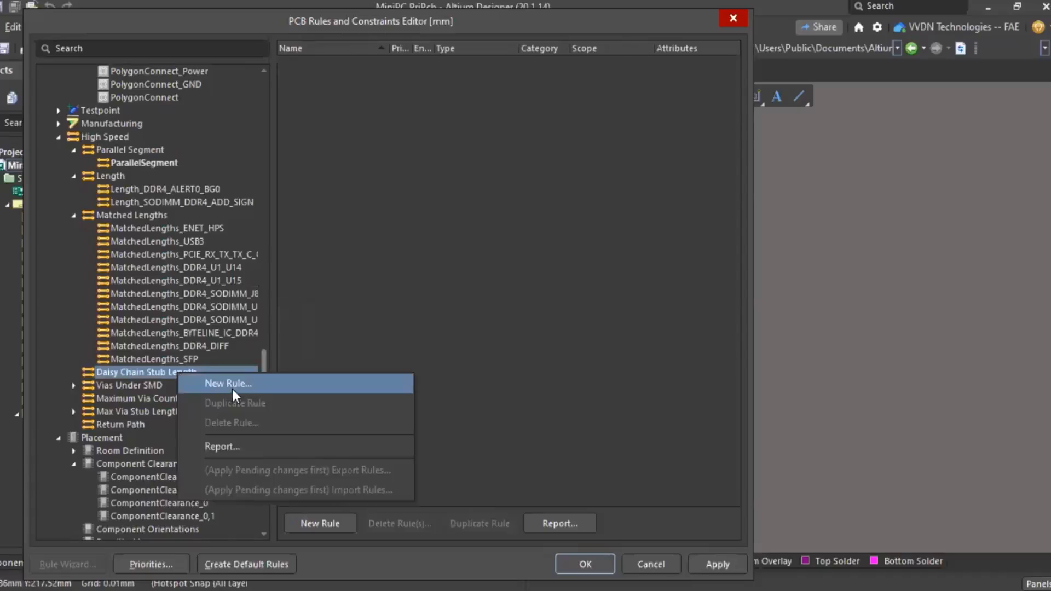
{"action": "left_click", "coordinate": [228, 384]}
{"action": "left_click", "coordinate": [74, 372]}
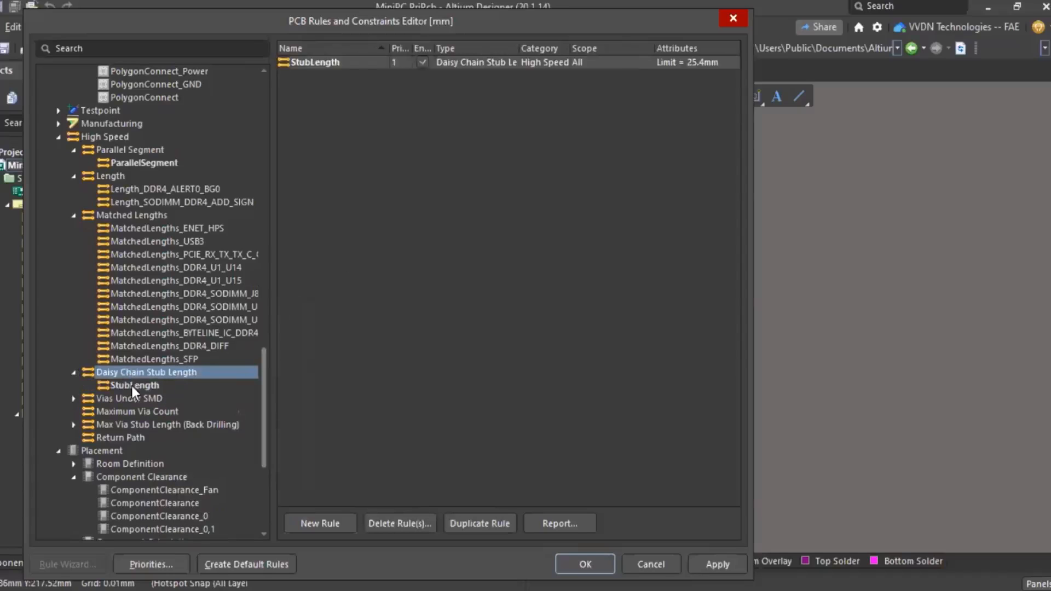
{"action": "left_click", "coordinate": [133, 386]}
- Browse the Vias Under SMD, Maximum Via Count and BackDrilling_SFP rules
{"action": "left_click", "coordinate": [137, 399]}
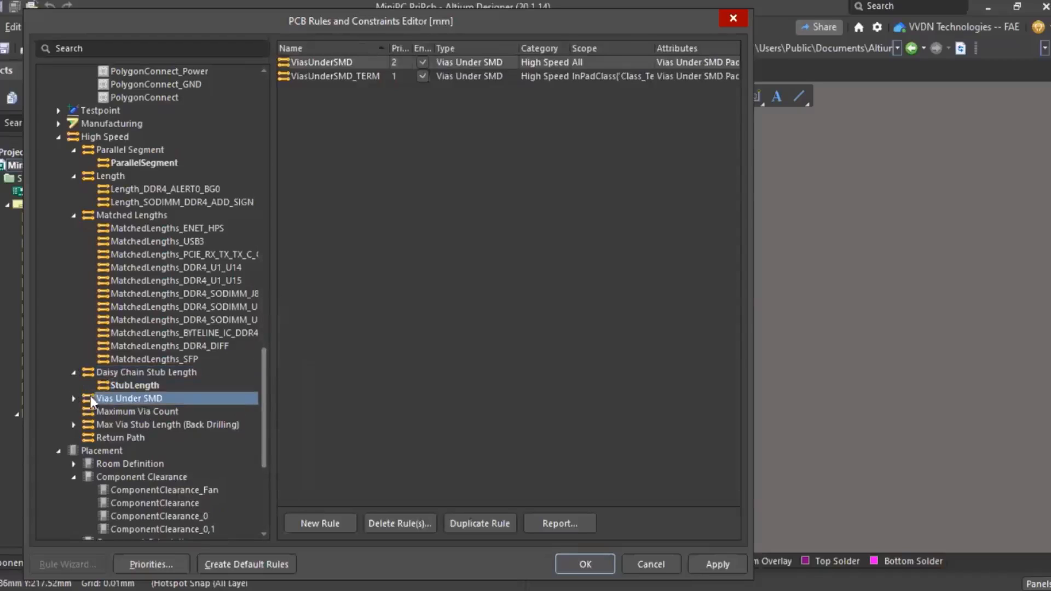
{"action": "left_click", "coordinate": [116, 412]}
{"action": "scroll", "coordinate": [163, 348], "scroll_direction": "down", "scroll_amount": 3}
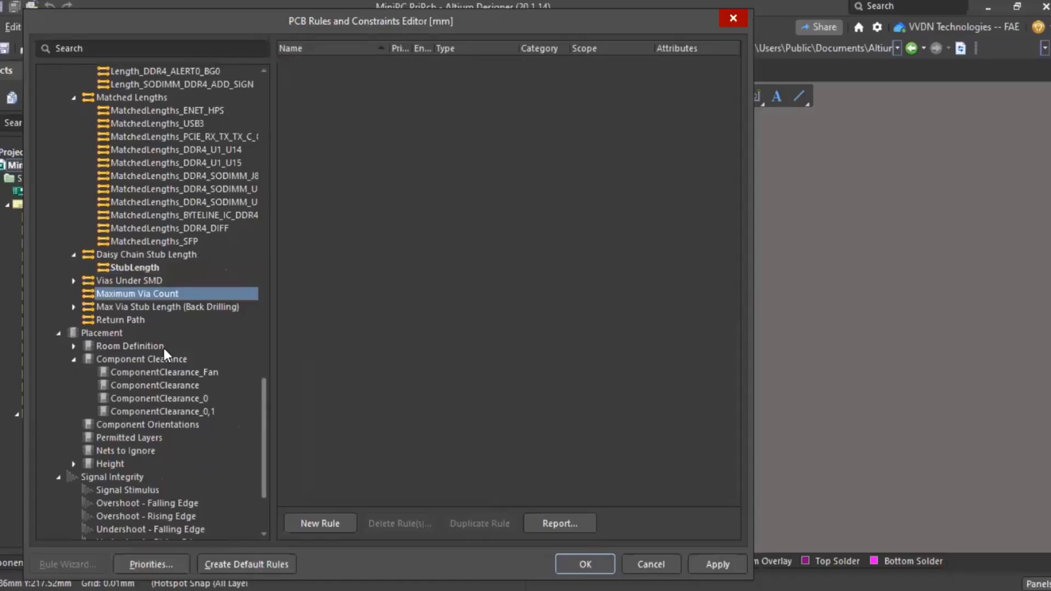
{"action": "left_click", "coordinate": [107, 306]}
{"action": "left_click", "coordinate": [73, 307]}
{"action": "left_click", "coordinate": [143, 320]}
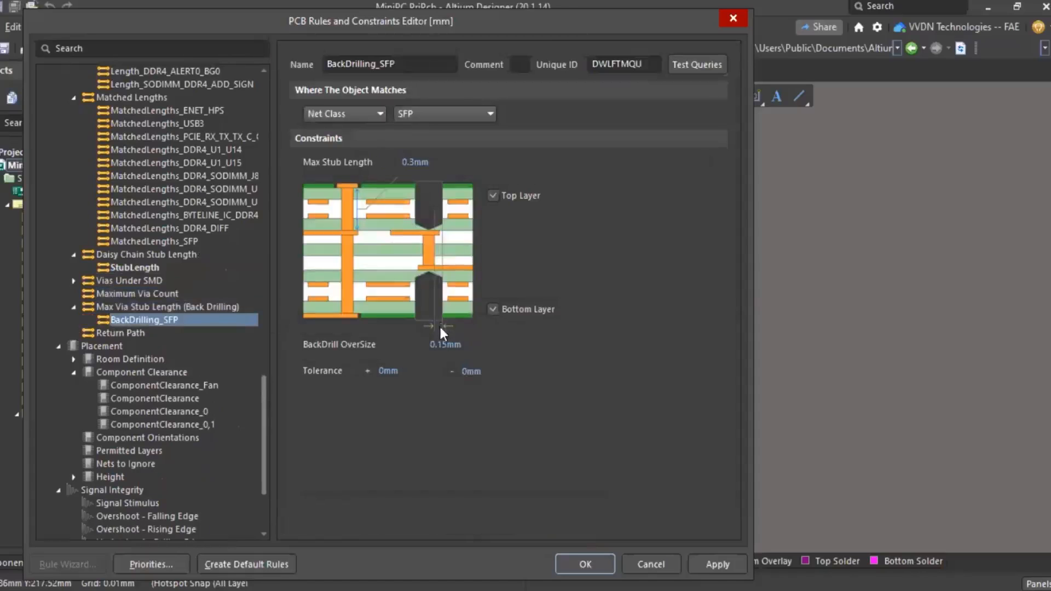
- Create a new ReturnPath rule scoped to Net Class All Nets
{"action": "right_click", "coordinate": [133, 332]}
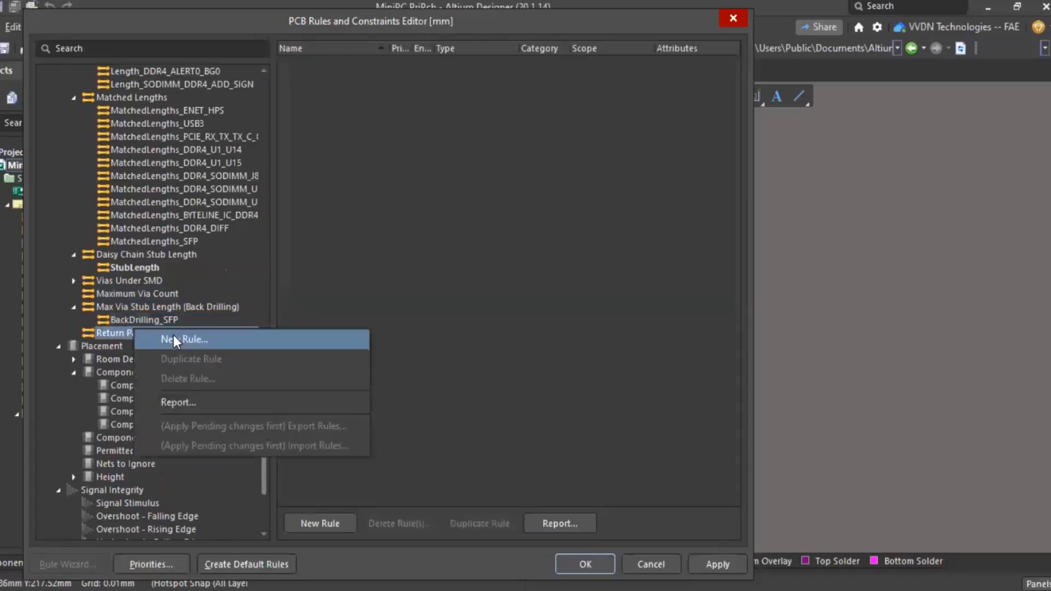
{"action": "left_click", "coordinate": [173, 338]}
{"action": "left_click", "coordinate": [74, 333]}
{"action": "left_click", "coordinate": [131, 345]}
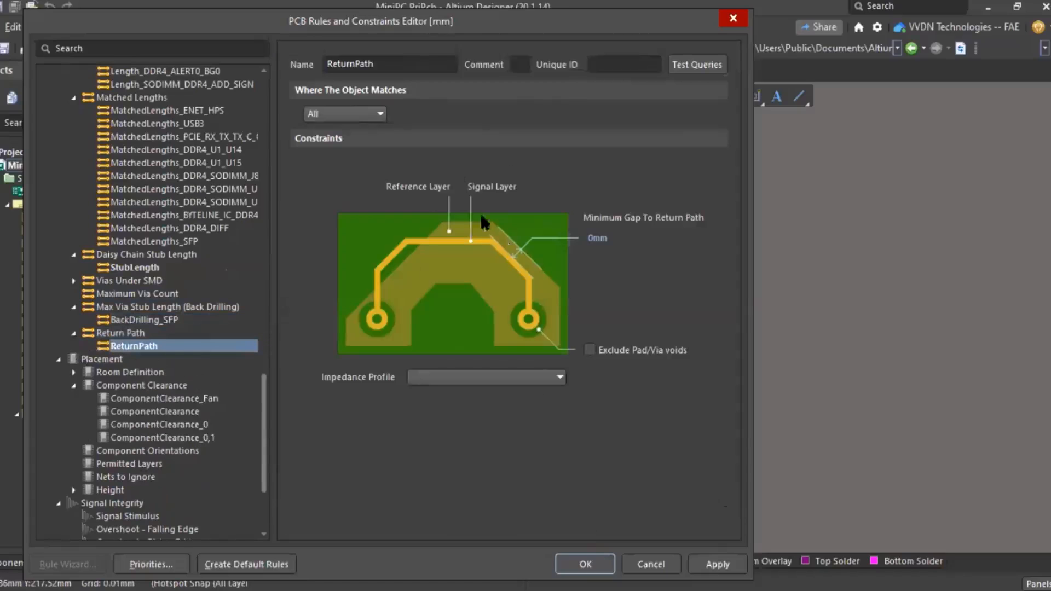
{"action": "left_click", "coordinate": [377, 115]}
{"action": "left_click", "coordinate": [341, 147]}
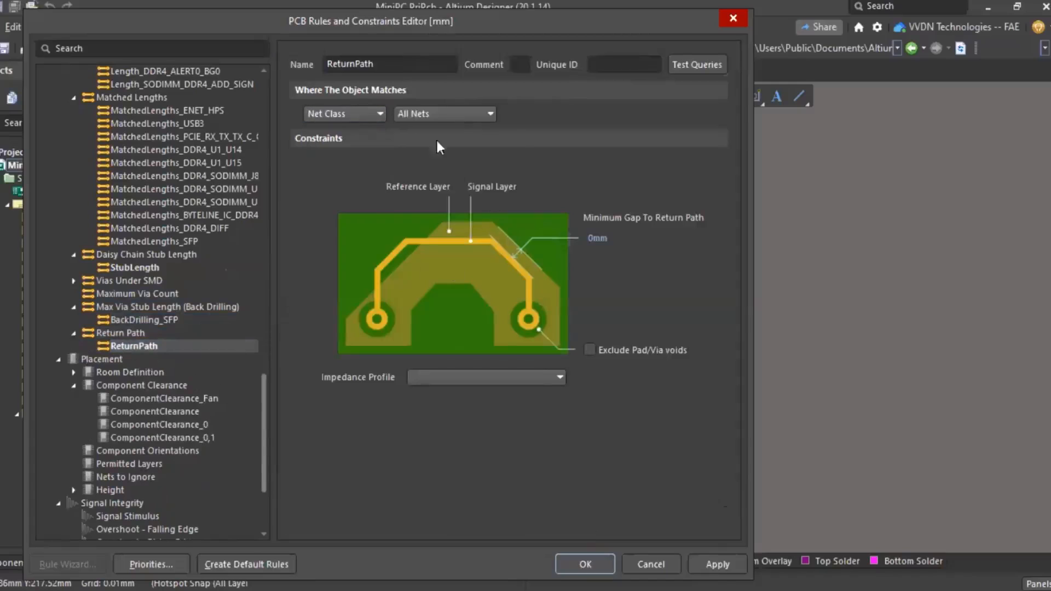
{"action": "left_click", "coordinate": [444, 113]}
{"action": "left_click", "coordinate": [424, 164]}
{"action": "scroll", "coordinate": [202, 454], "scroll_direction": "down", "scroll_amount": 4}
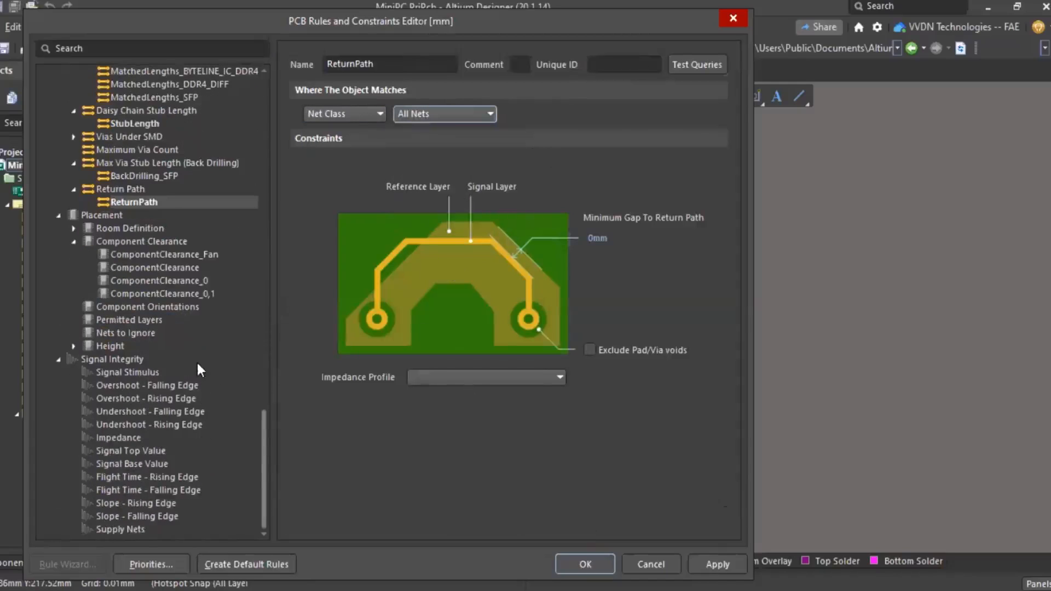
{"action": "scroll", "coordinate": [197, 246], "scroll_direction": "up", "scroll_amount": 18}
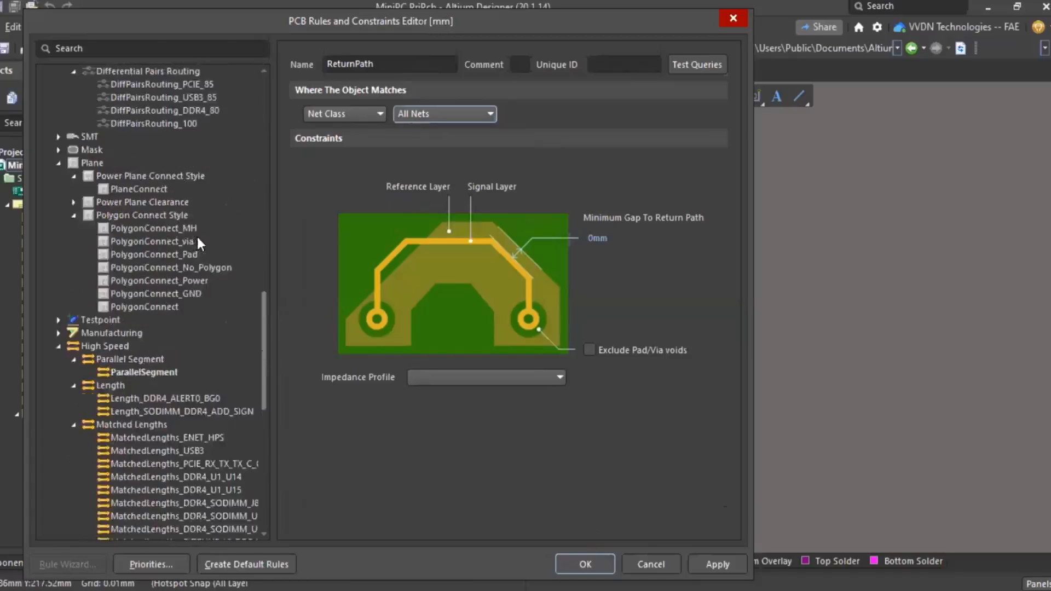
- Close the rules editor and open the MiniPC board's 16-layer TU-883 stackup (2.028mm thick)
{"action": "left_click", "coordinate": [729, 16]}
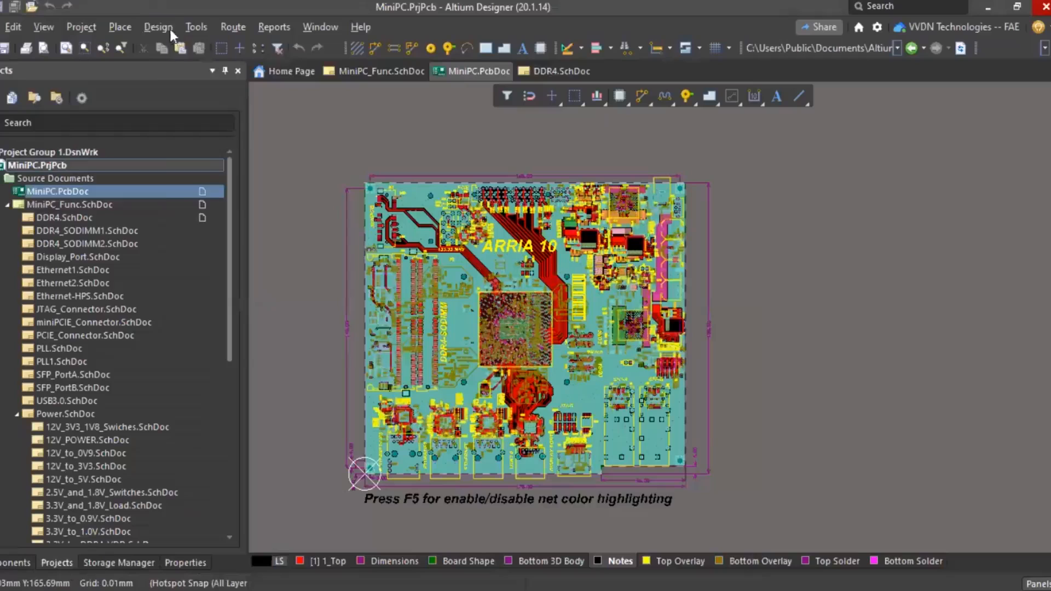
{"action": "left_click", "coordinate": [164, 27]}
{"action": "left_click", "coordinate": [216, 196]}
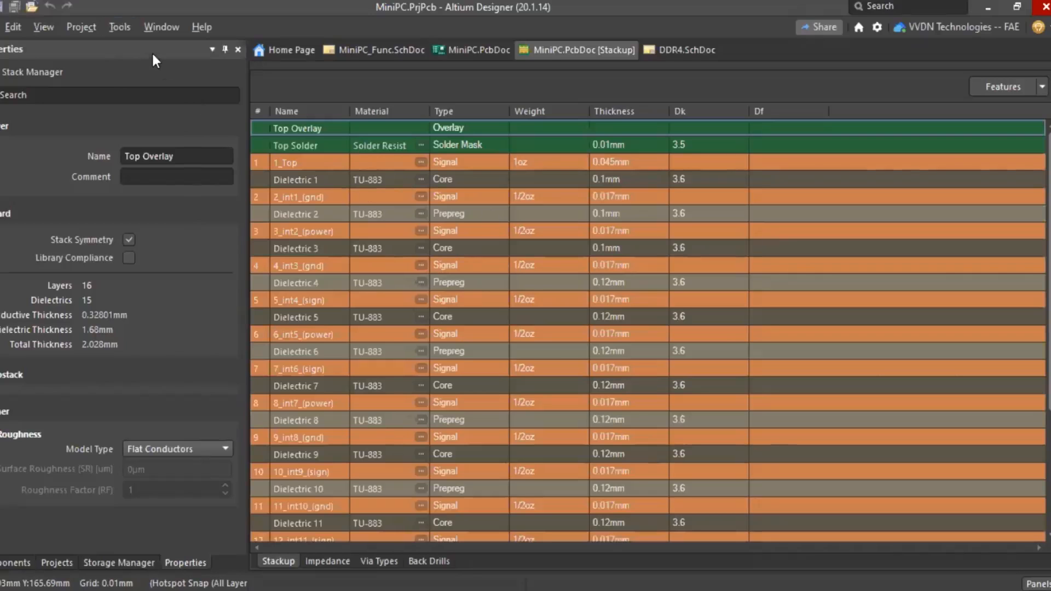
- Open the Altium Material Library listing surface finishes like HASL, ENIG, IAu, OSP and ISn
{"action": "left_click", "coordinate": [116, 28]}
{"action": "left_click", "coordinate": [168, 63]}
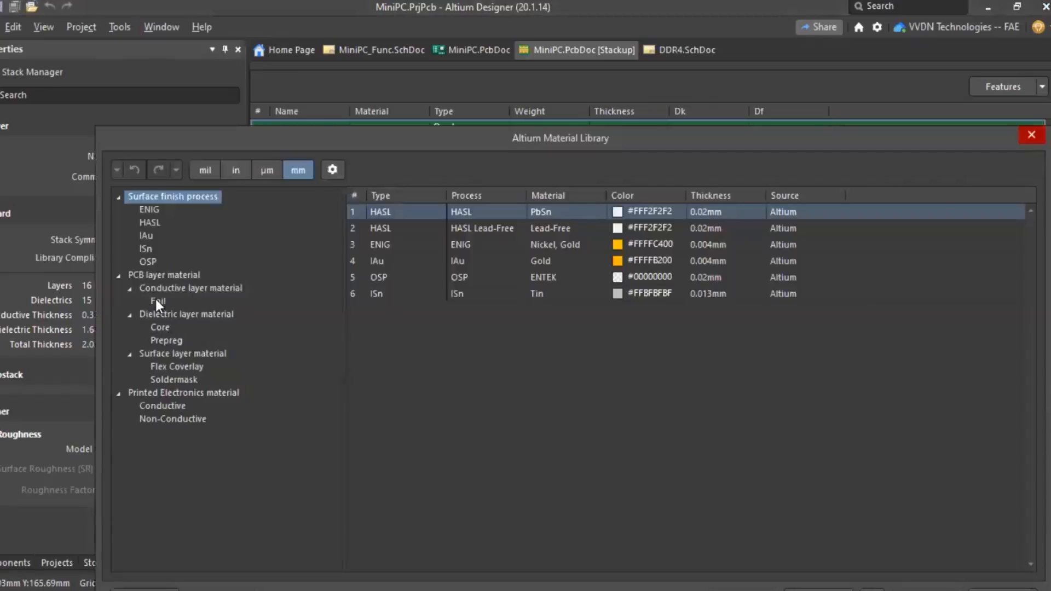
- Browse the Core and Foil materials, starting a new foil material then cancelling it
{"action": "left_click", "coordinate": [159, 327]}
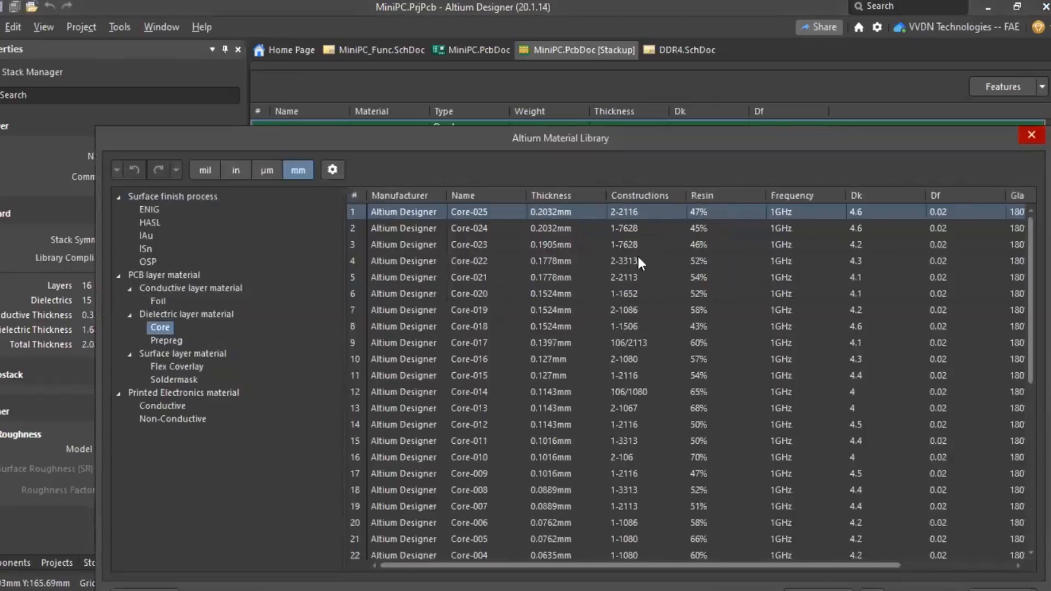
{"action": "left_click", "coordinate": [158, 301]}
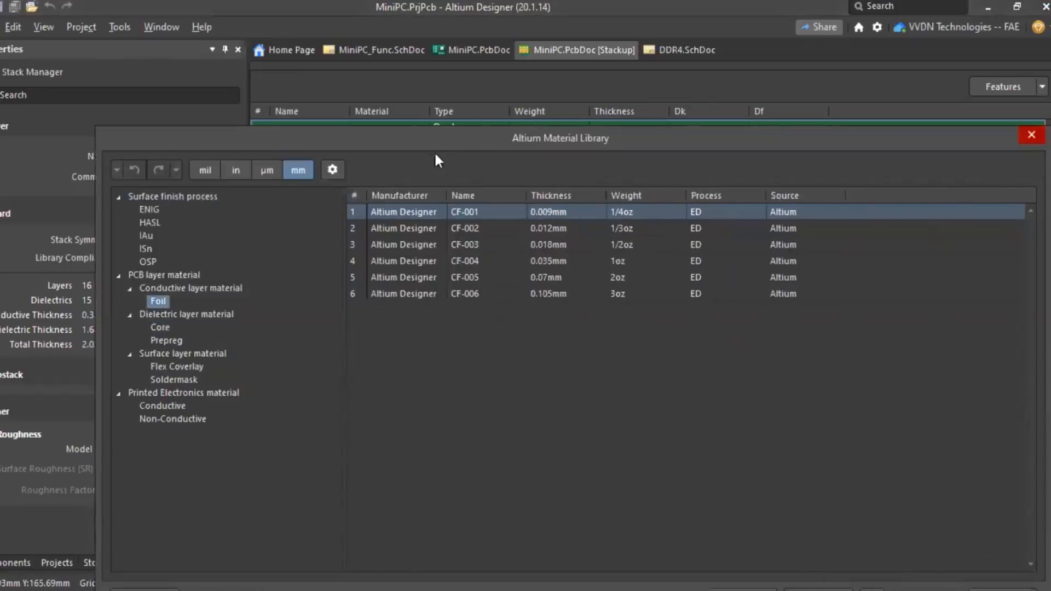
{"action": "left_click_drag", "start_coordinate": [427, 139], "coordinate": [400, 50]}
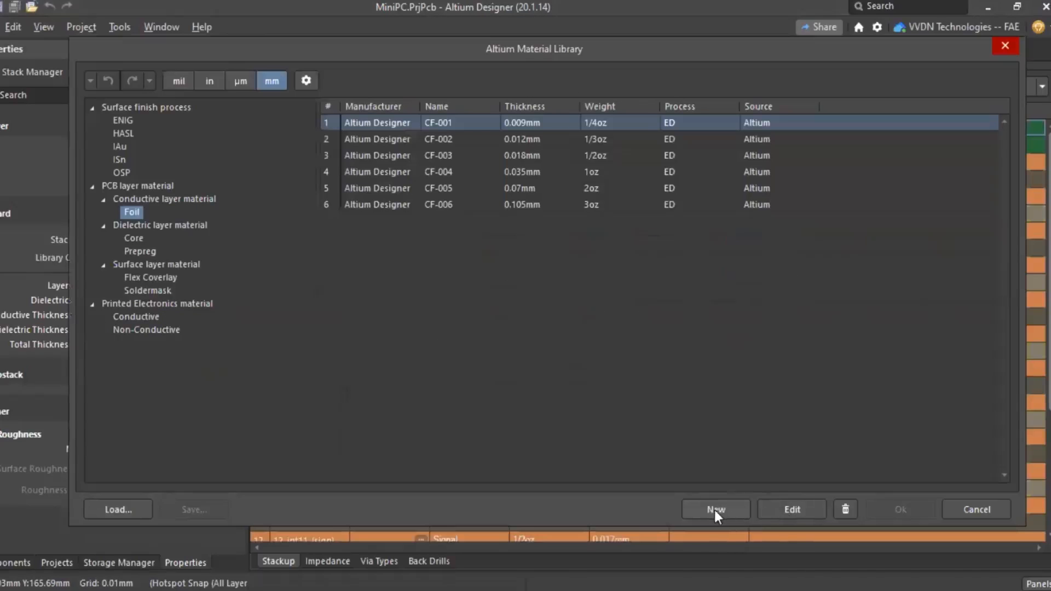
{"action": "left_click", "coordinate": [729, 506]}
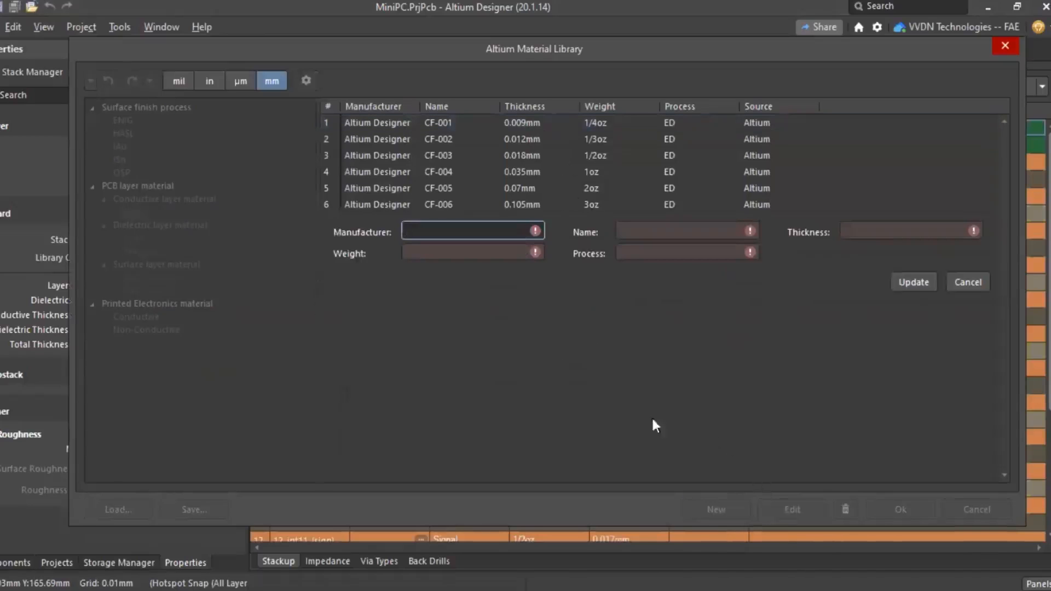
{"action": "left_click", "coordinate": [968, 283]}
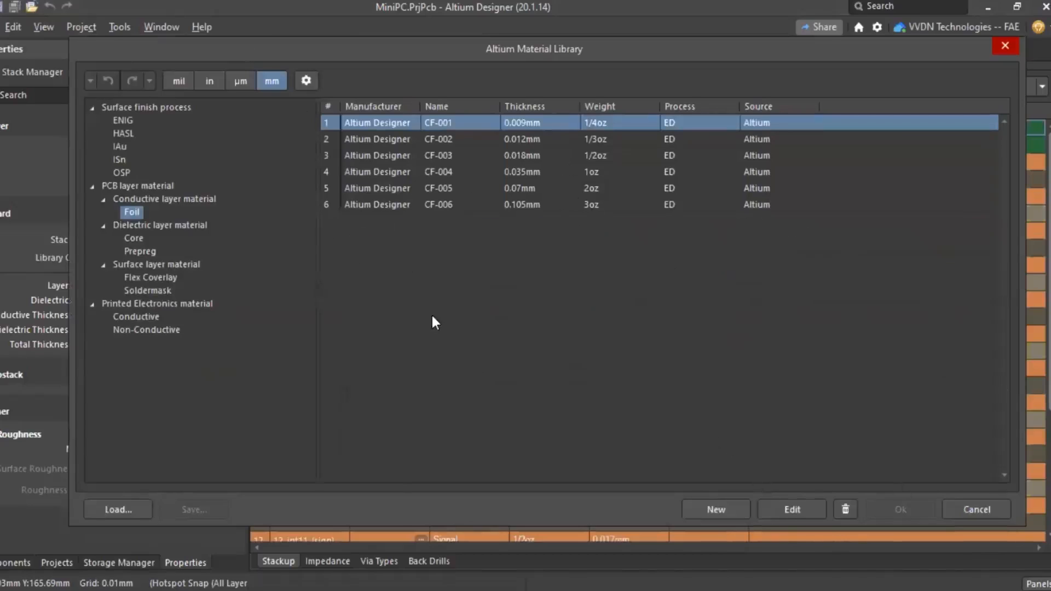
- View the ENIG finish, flex coverlay and soldermask materials, then close the library
{"action": "left_click", "coordinate": [123, 120]}
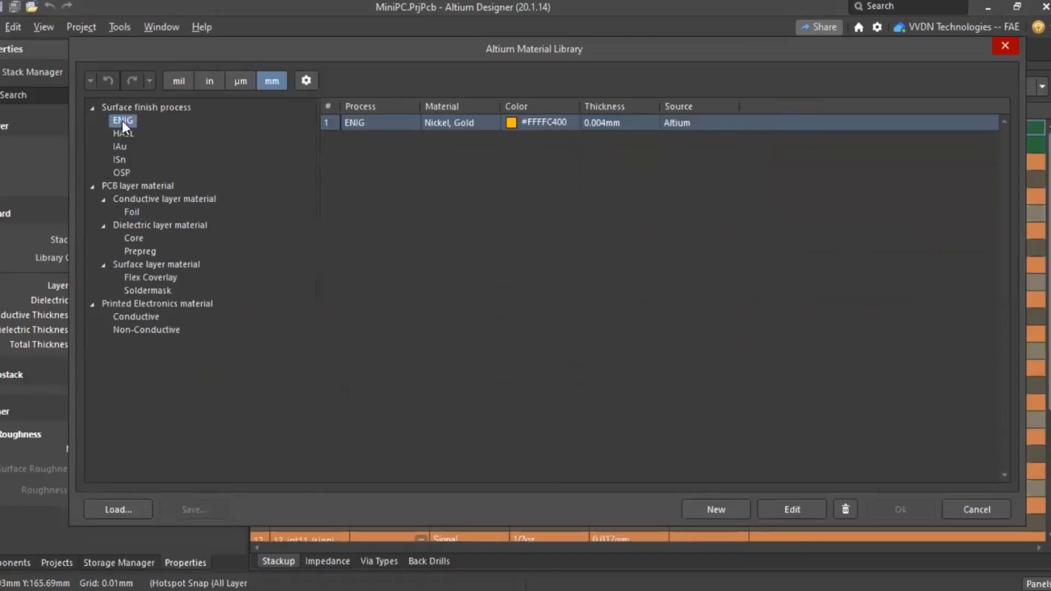
{"action": "left_click", "coordinate": [159, 278]}
{"action": "key", "text": "Down"}
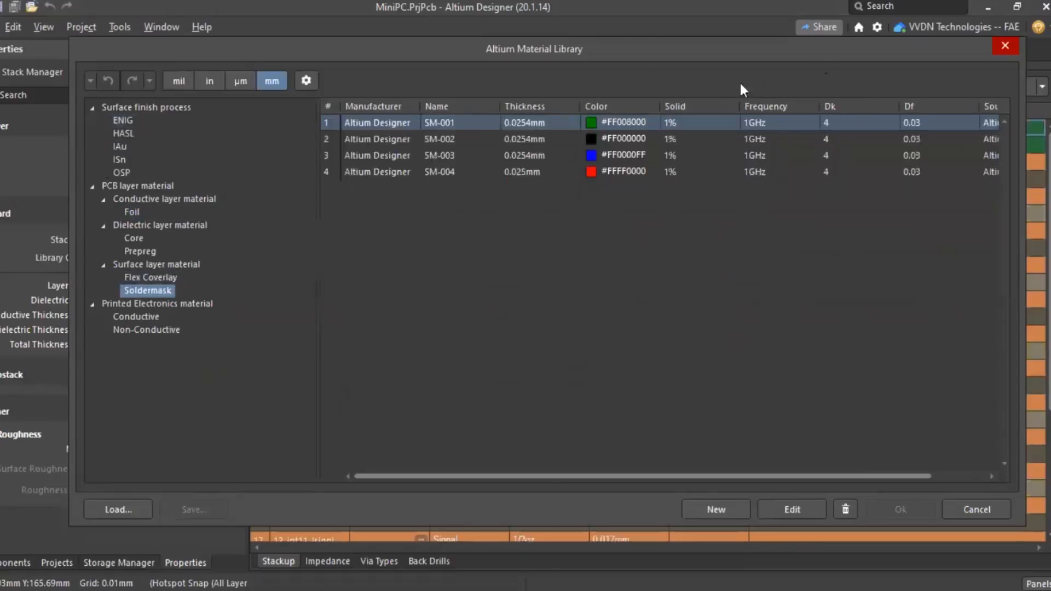
{"action": "left_click_drag", "start_coordinate": [613, 51], "coordinate": [508, 123]}
{"action": "left_click", "coordinate": [900, 119]}
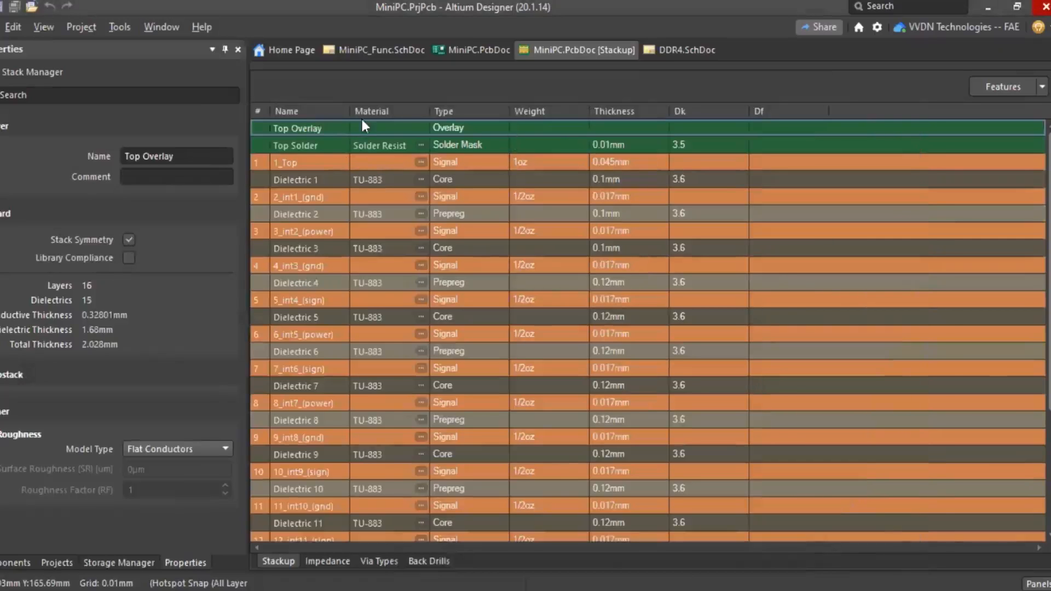
- Show the stack manager's Impedance view, which has no impedance profiles defined yet
{"action": "left_click", "coordinate": [170, 343]}
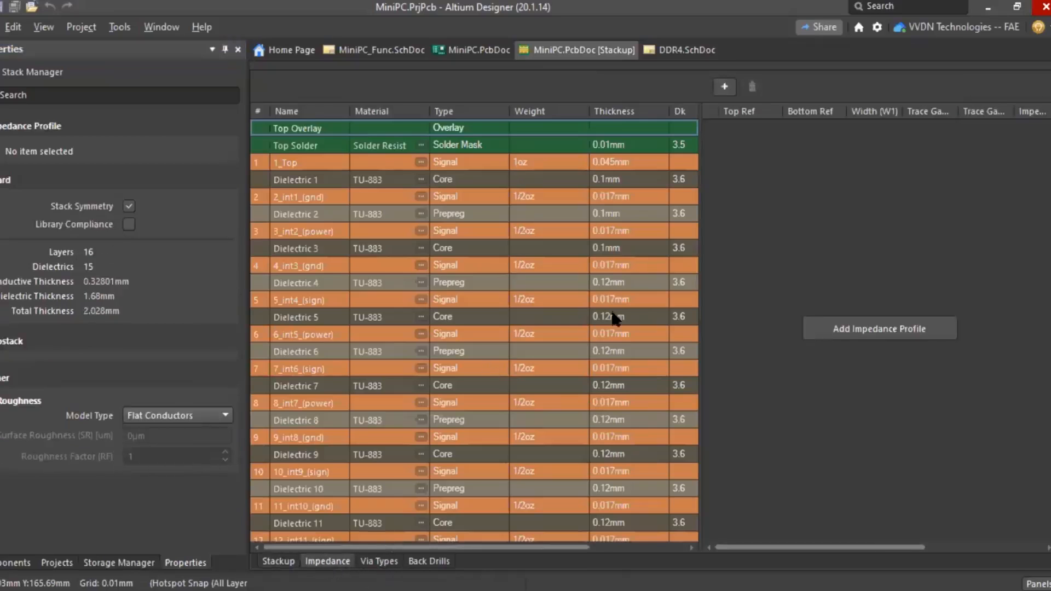
- Add a blind via ending at layer 5_int4_(sign), then view the BD 16:12 back-drill
{"action": "left_click", "coordinate": [380, 562]}
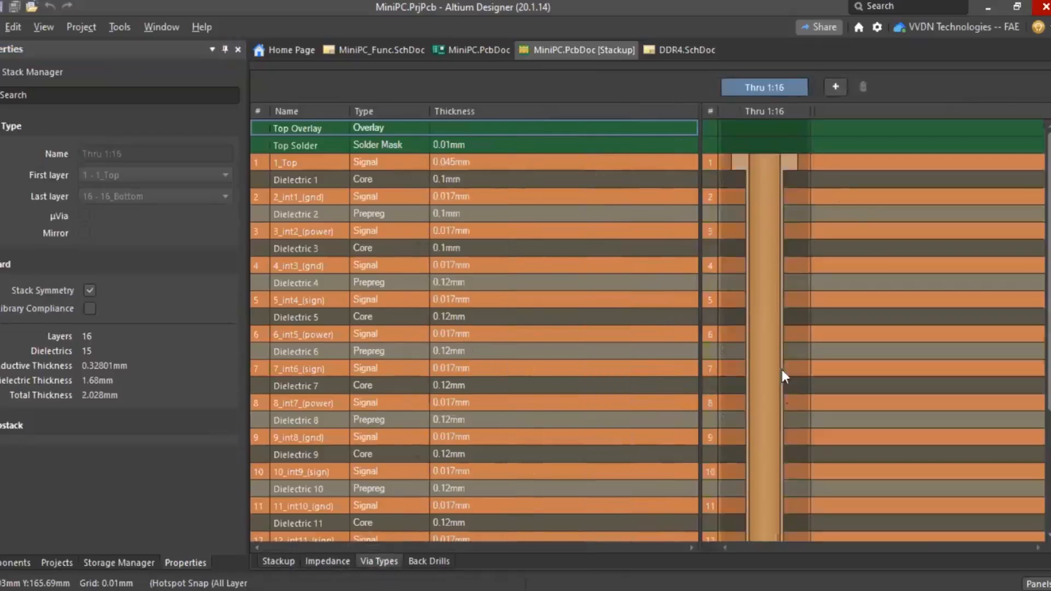
{"action": "left_click", "coordinate": [834, 87]}
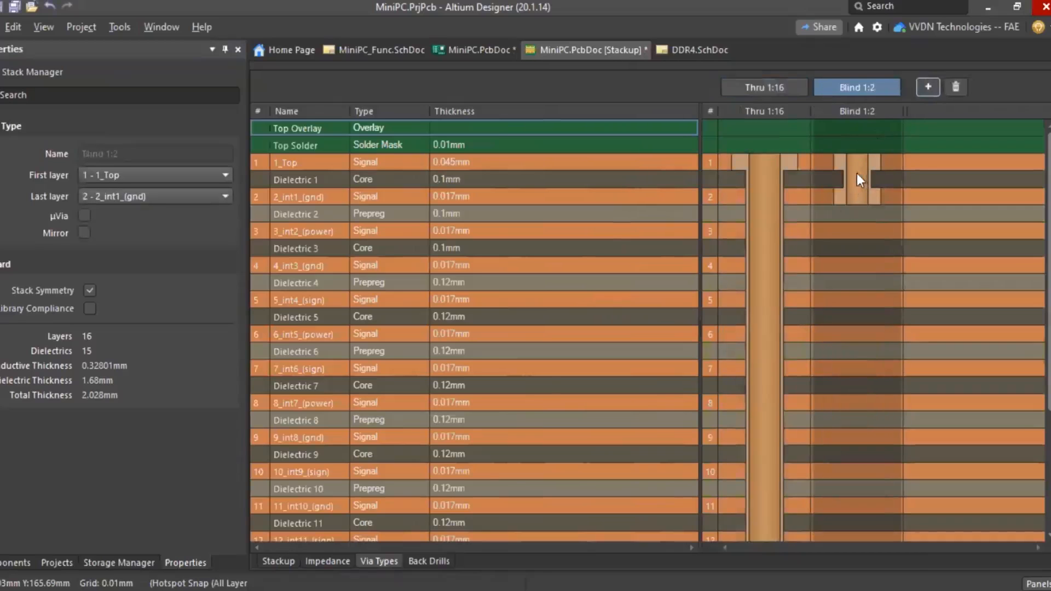
{"action": "left_click", "coordinate": [123, 196]}
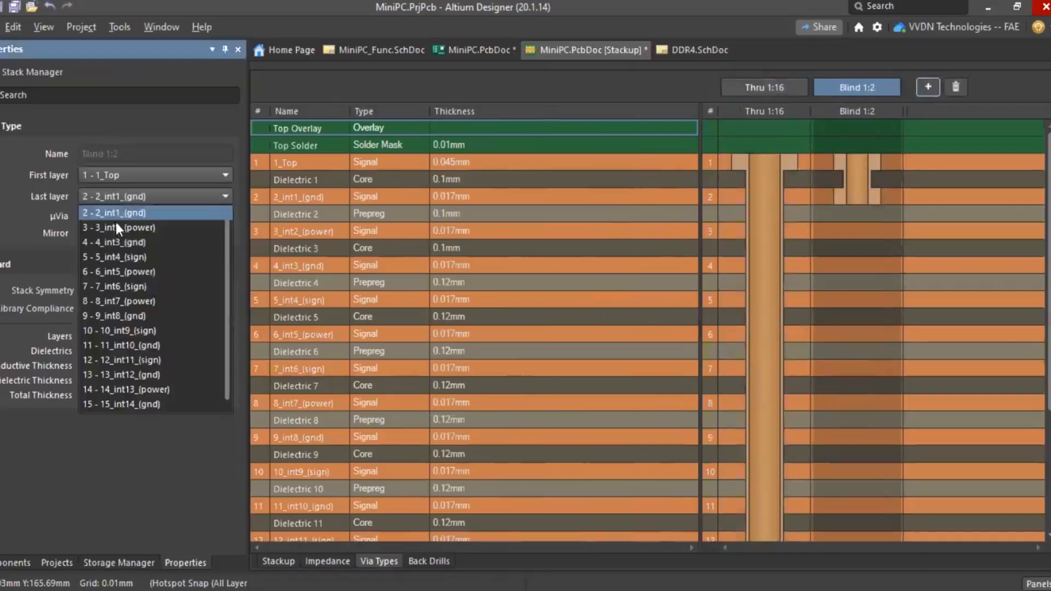
{"action": "left_click", "coordinate": [104, 254]}
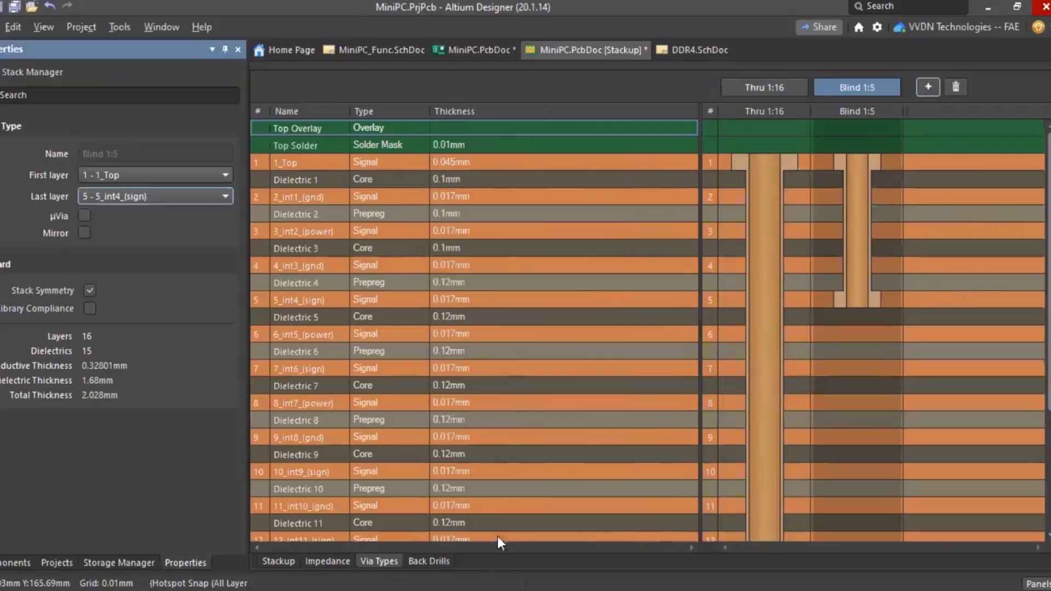
{"action": "left_click", "coordinate": [428, 560]}
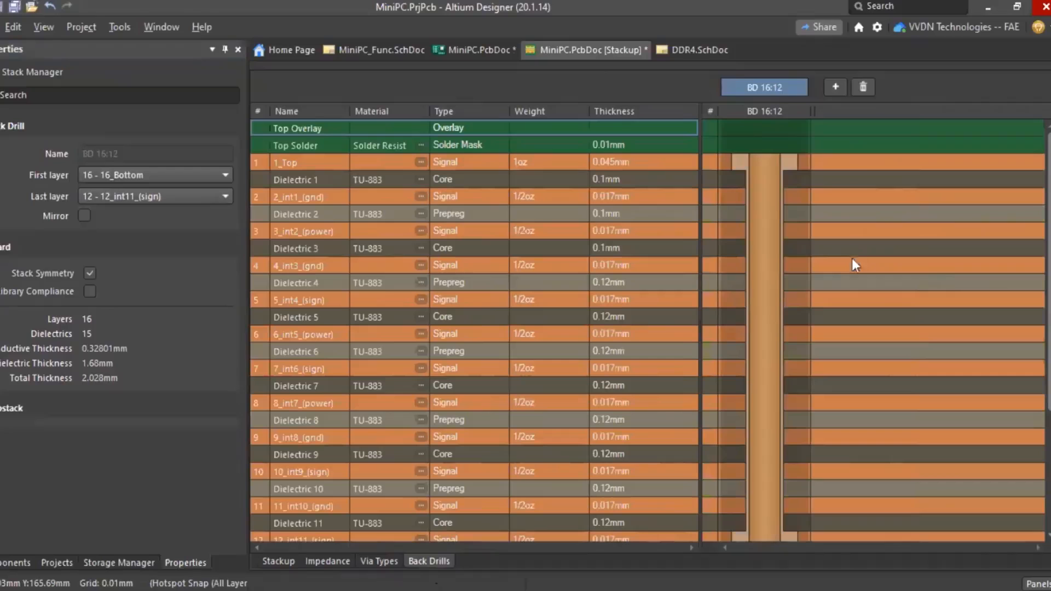
- Add an S50 impedance profile, keeping its type as Single at 50 ohms
{"action": "left_click", "coordinate": [328, 561]}
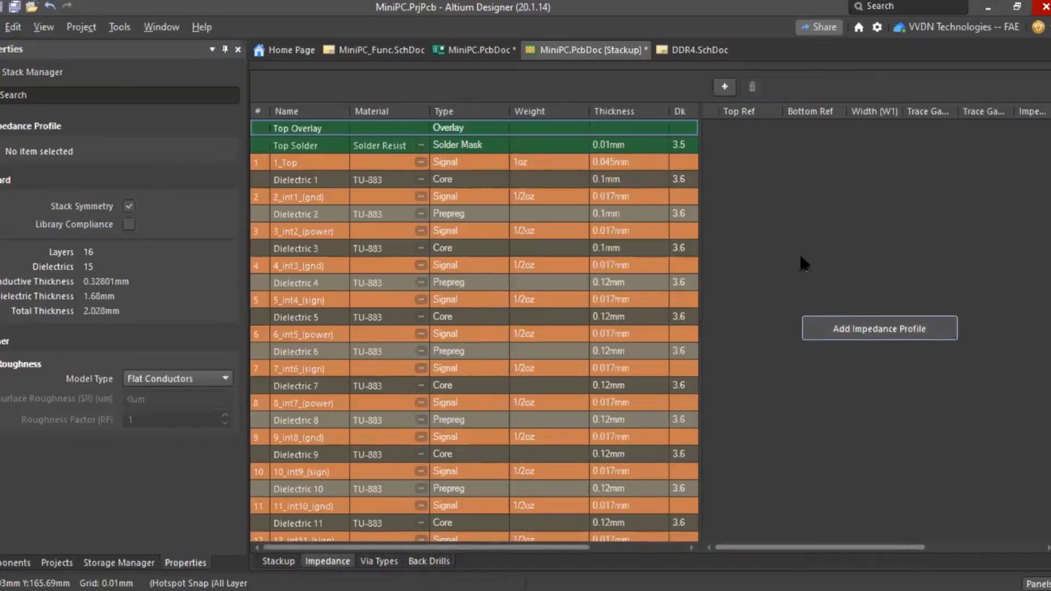
{"action": "left_click", "coordinate": [854, 328]}
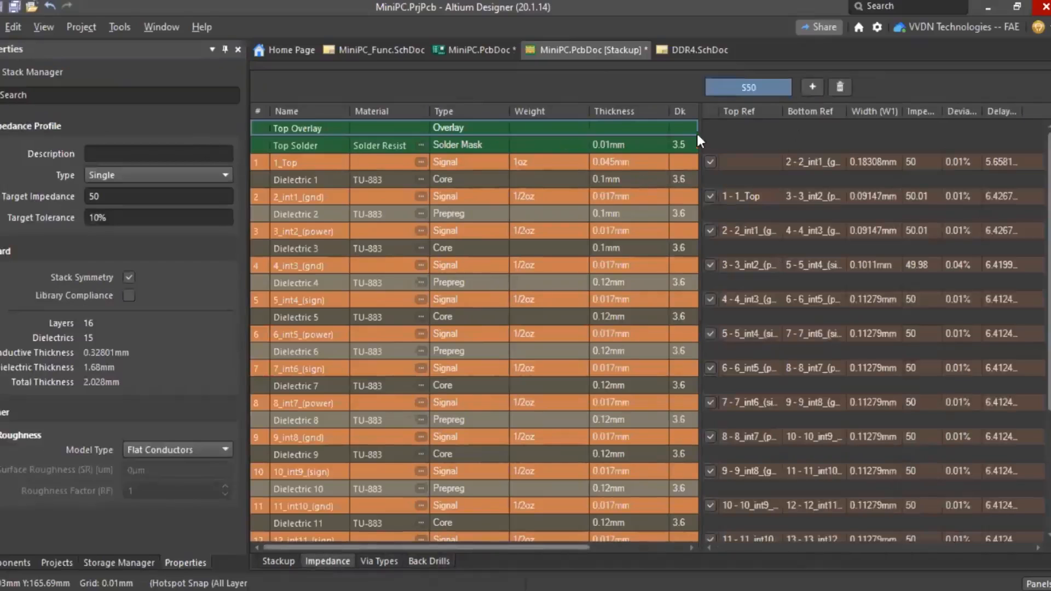
{"action": "left_click_drag", "start_coordinate": [699, 141], "coordinate": [629, 161]}
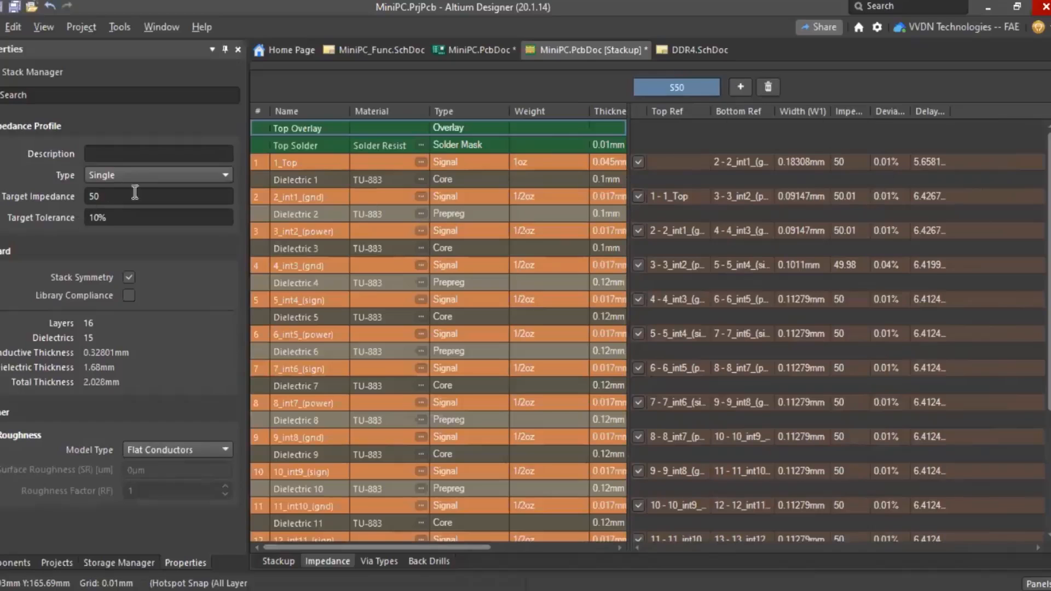
{"action": "left_click", "coordinate": [125, 174]}
{"action": "left_click", "coordinate": [101, 192]}
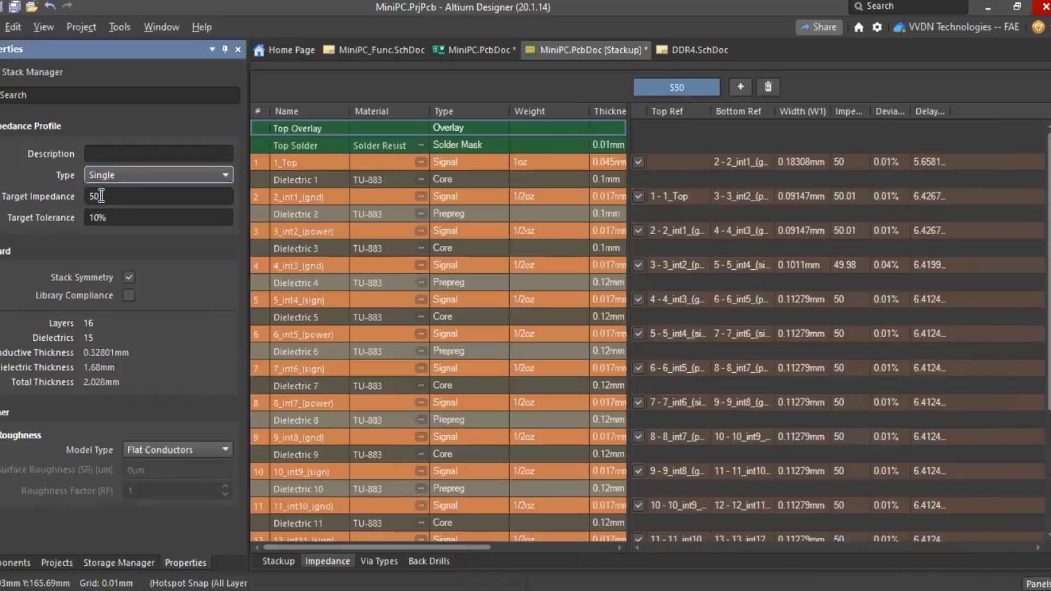
{"action": "left_click", "coordinate": [144, 175]}
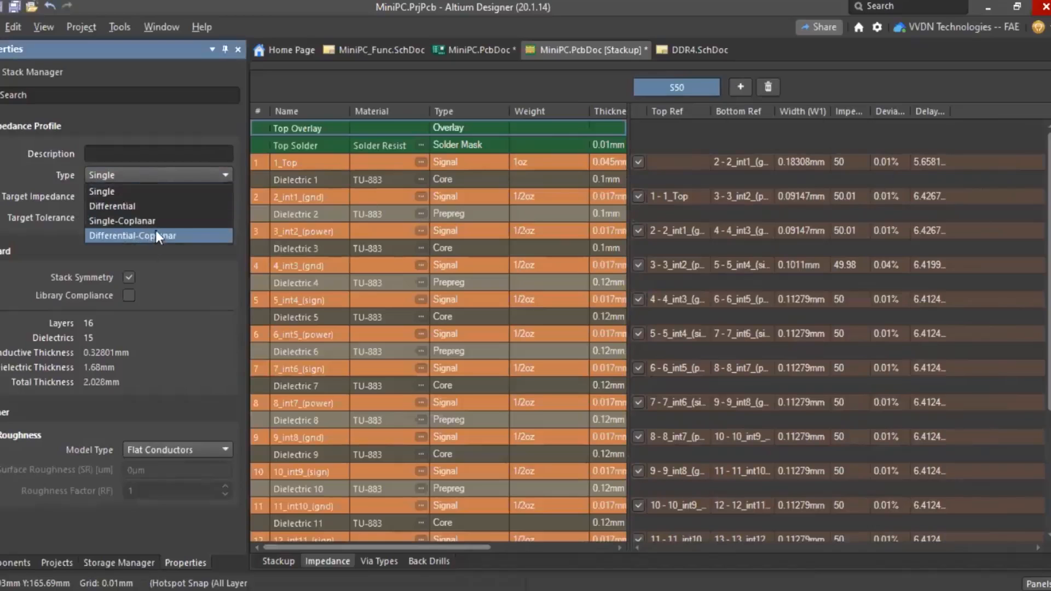
{"action": "left_click", "coordinate": [0, 176]}
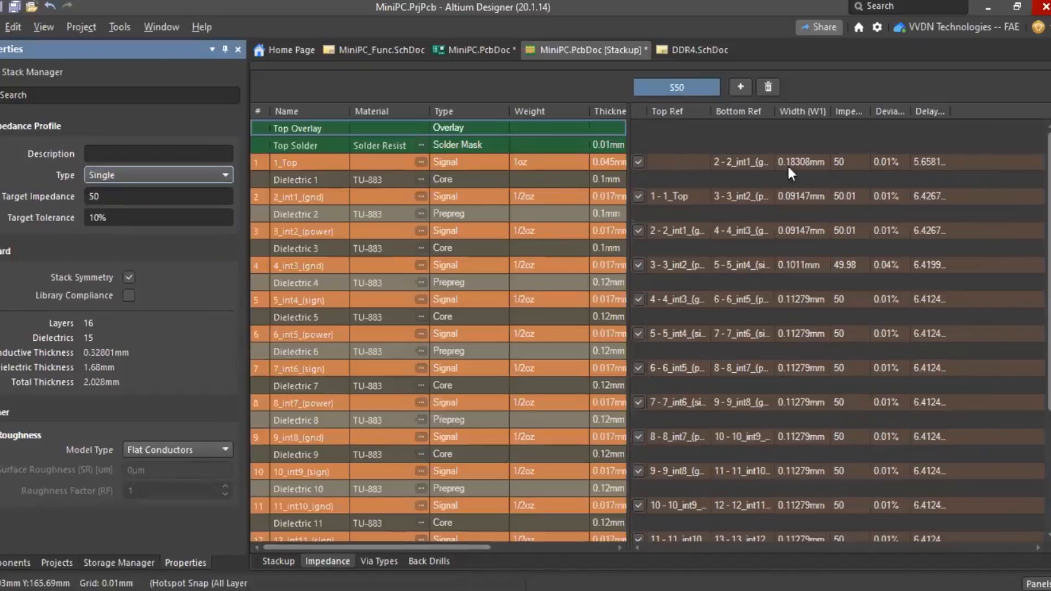
- Inspect the 2_int1 layer's transmission line details, then return to the MiniPC.PcbDoc layout
{"action": "left_click", "coordinate": [715, 196]}
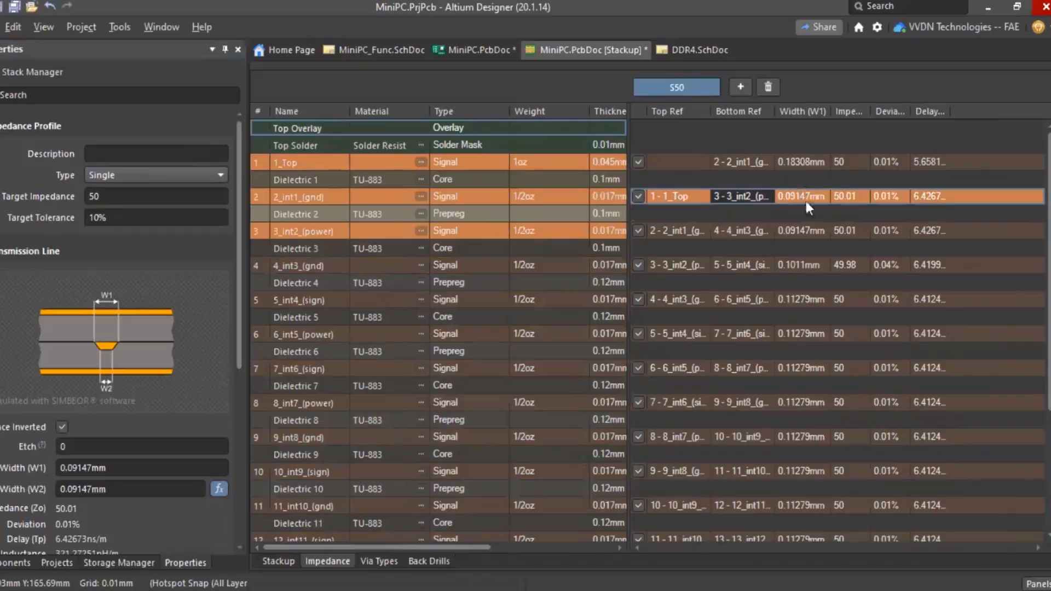
{"action": "left_click_drag", "start_coordinate": [240, 289], "coordinate": [227, 427]}
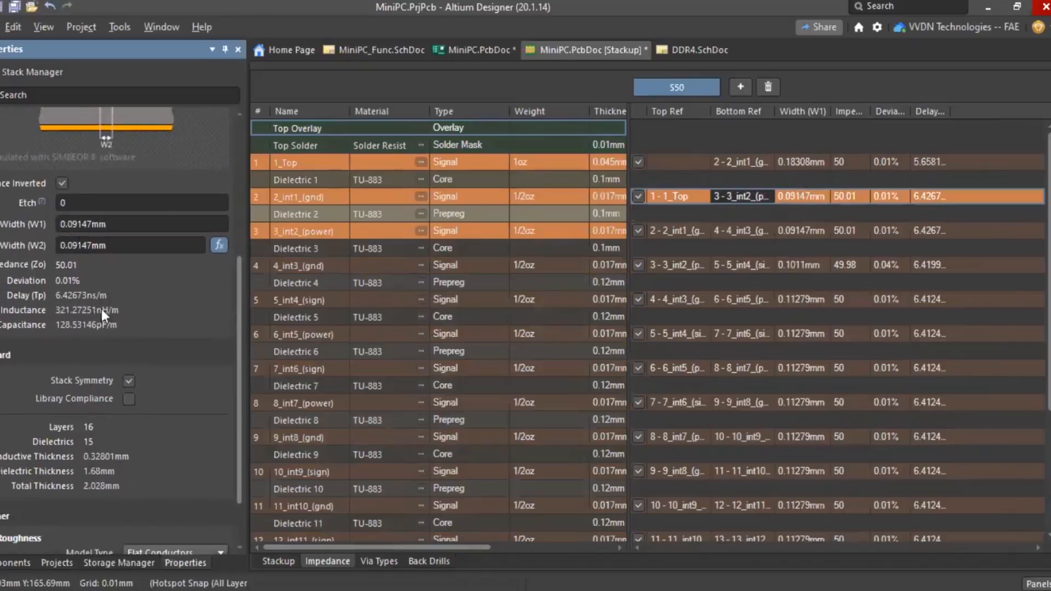
{"action": "scroll", "coordinate": [107, 307], "scroll_direction": "up", "scroll_amount": 5}
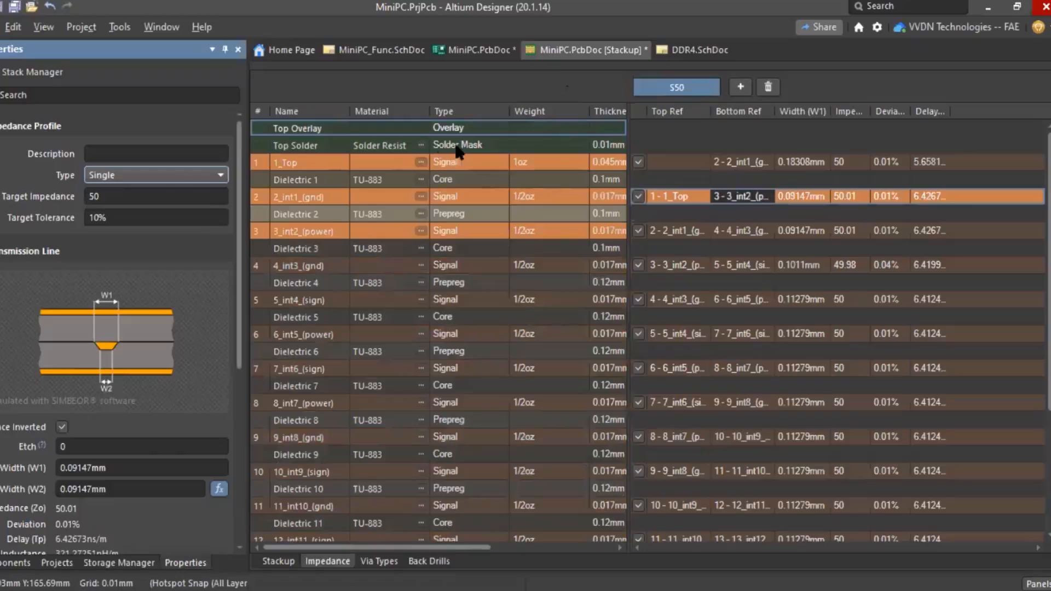
{"action": "left_click", "coordinate": [475, 50]}
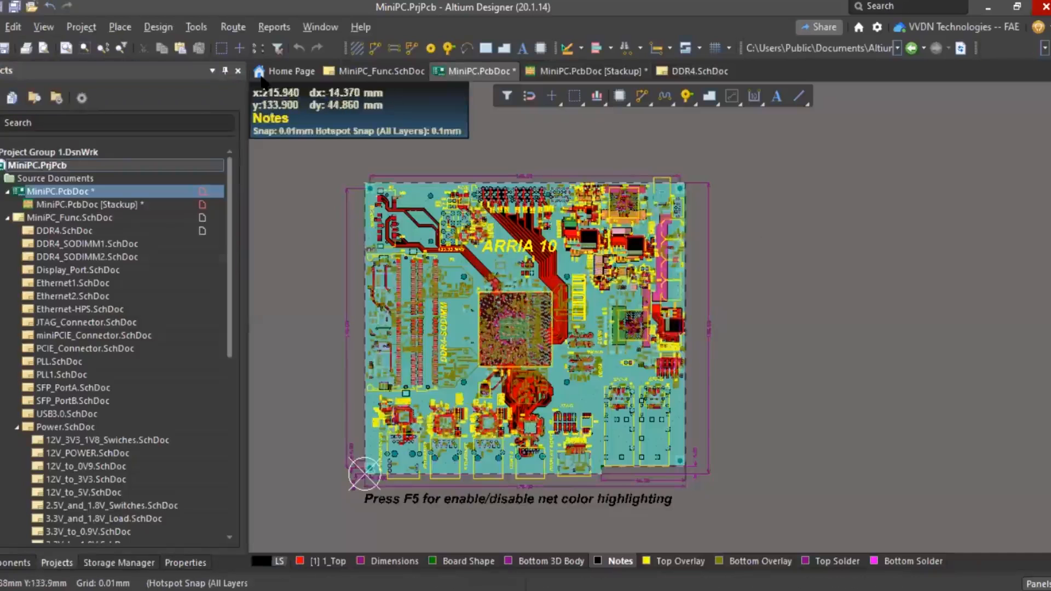
- Show the PCB ActiveRoute panel listing the board's signal layers, then browse the Route menu again
{"action": "left_click", "coordinate": [233, 26]}
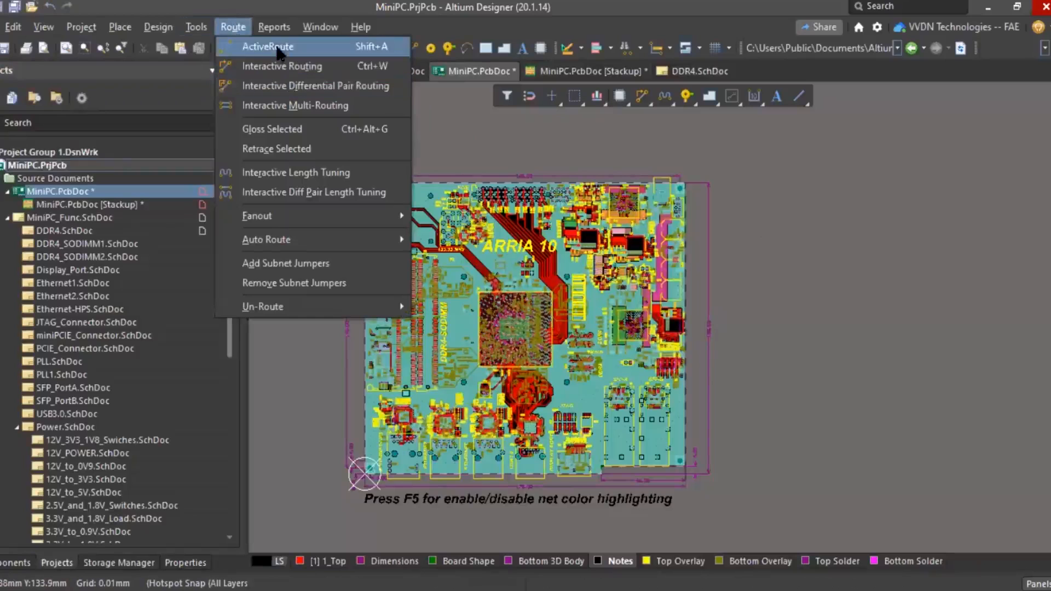
{"action": "left_click", "coordinate": [732, 283]}
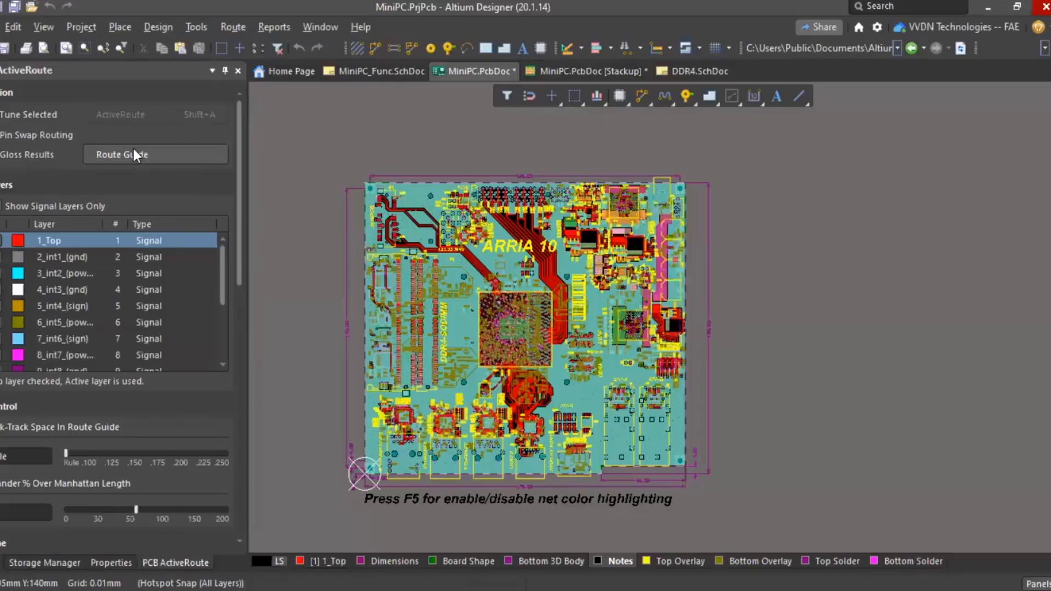
{"action": "left_click_drag", "start_coordinate": [239, 227], "coordinate": [249, 171]}
{"action": "left_click", "coordinate": [234, 28]}
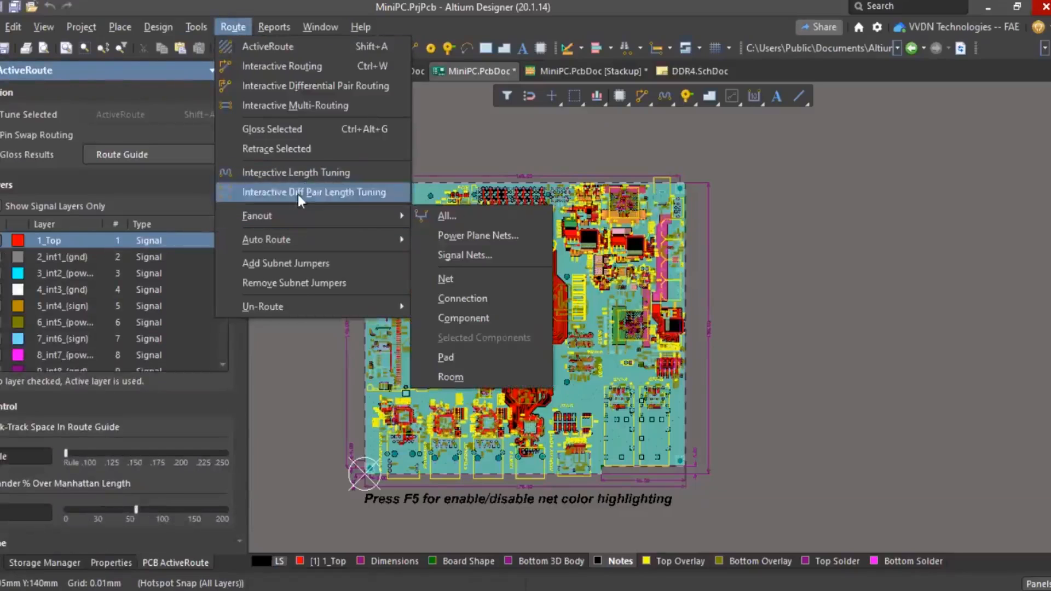
{"action": "mouse_move", "coordinate": [172, 22]}
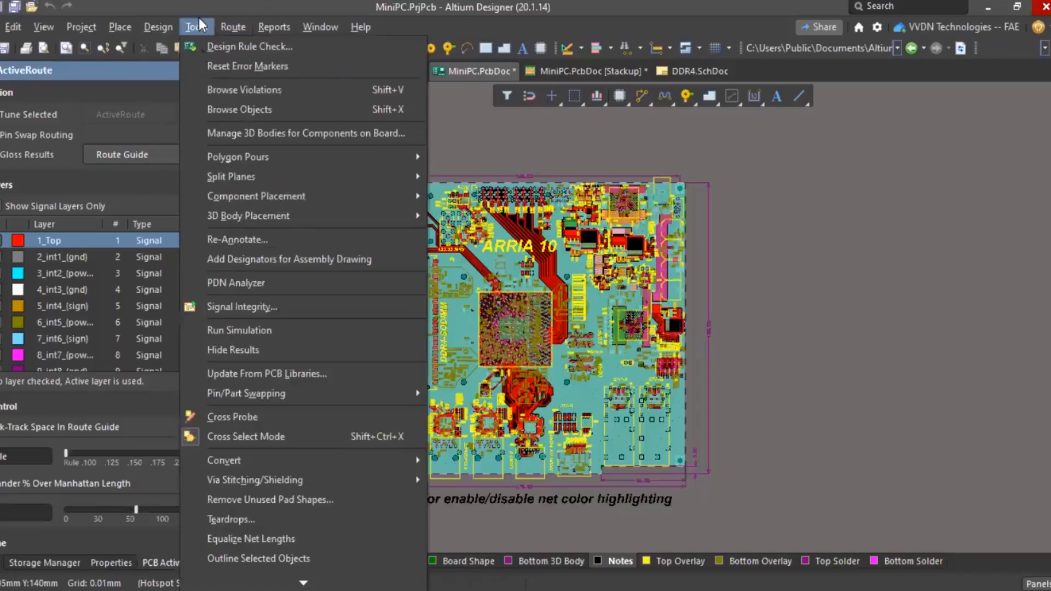
- Zoom near U33 and start interactively routing USB3_BE2 on 1_Top, gauge showing 64.822mm
{"action": "left_click", "coordinate": [781, 303]}
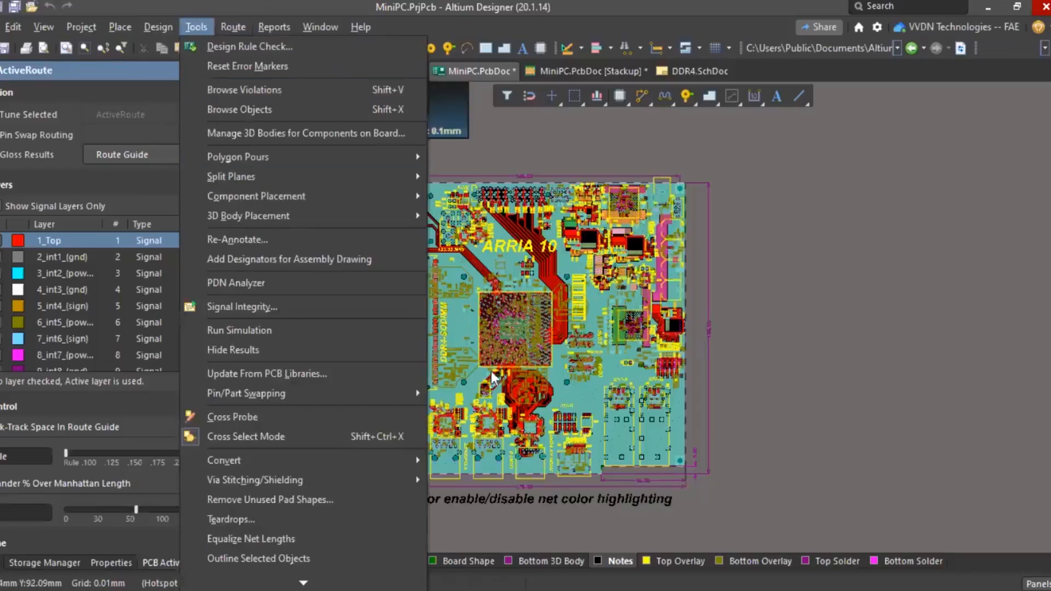
{"action": "scroll", "coordinate": [495, 378], "scroll_direction": "up", "scroll_amount": 10, "text": "ctrl"}
{"action": "scroll", "coordinate": [515, 363], "scroll_direction": "down", "scroll_amount": 1, "text": "ctrl"}
{"action": "scroll", "coordinate": [686, 299], "scroll_direction": "down", "scroll_amount": 3, "text": "ctrl"}
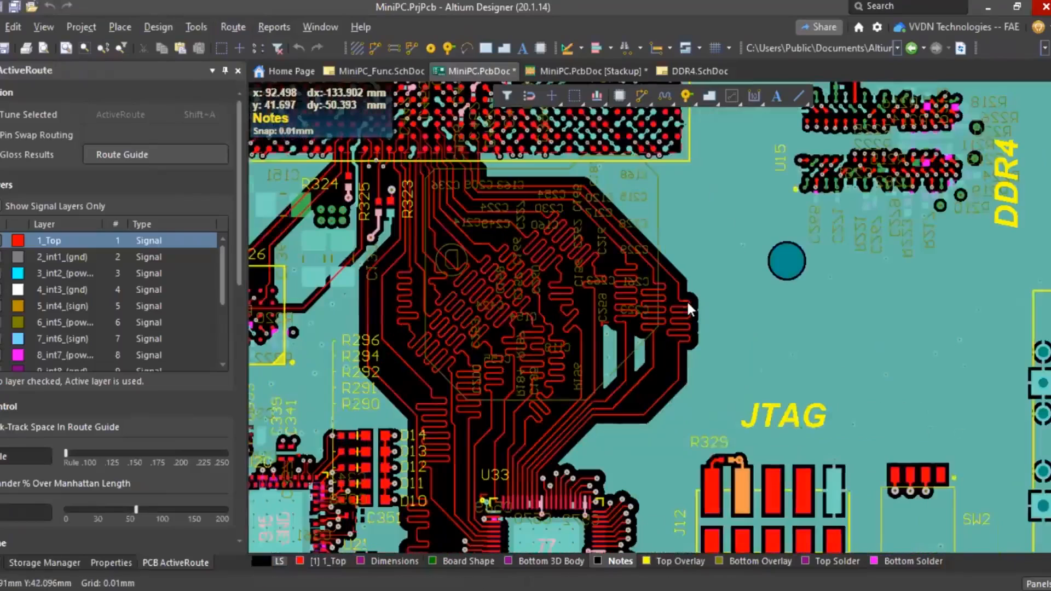
{"action": "scroll", "coordinate": [498, 497], "scroll_direction": "up", "scroll_amount": 5, "text": "ctrl"}
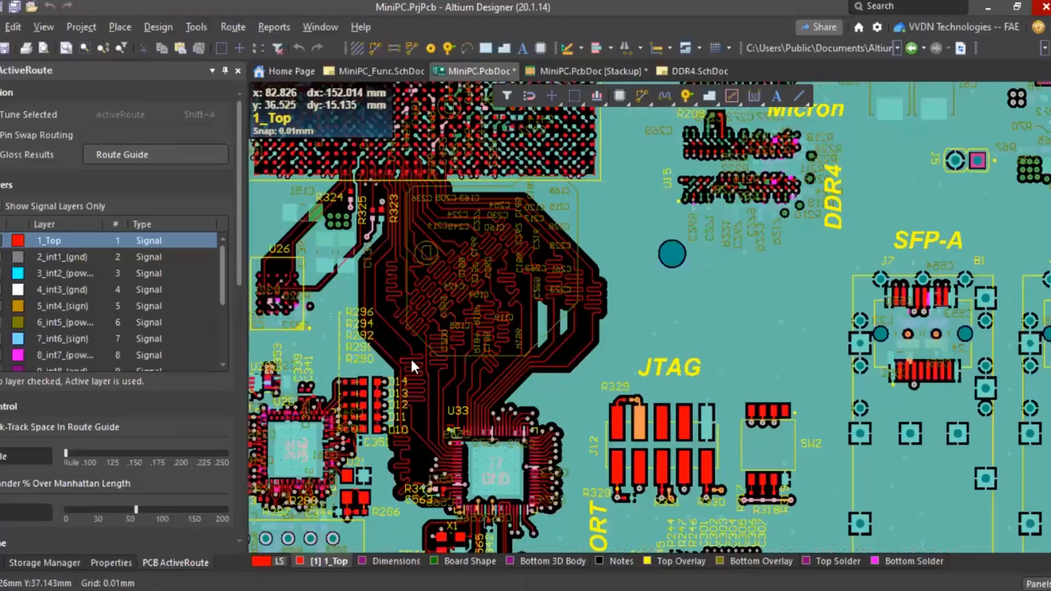
{"action": "scroll", "coordinate": [409, 357], "scroll_direction": "up", "scroll_amount": 5, "text": "ctrl"}
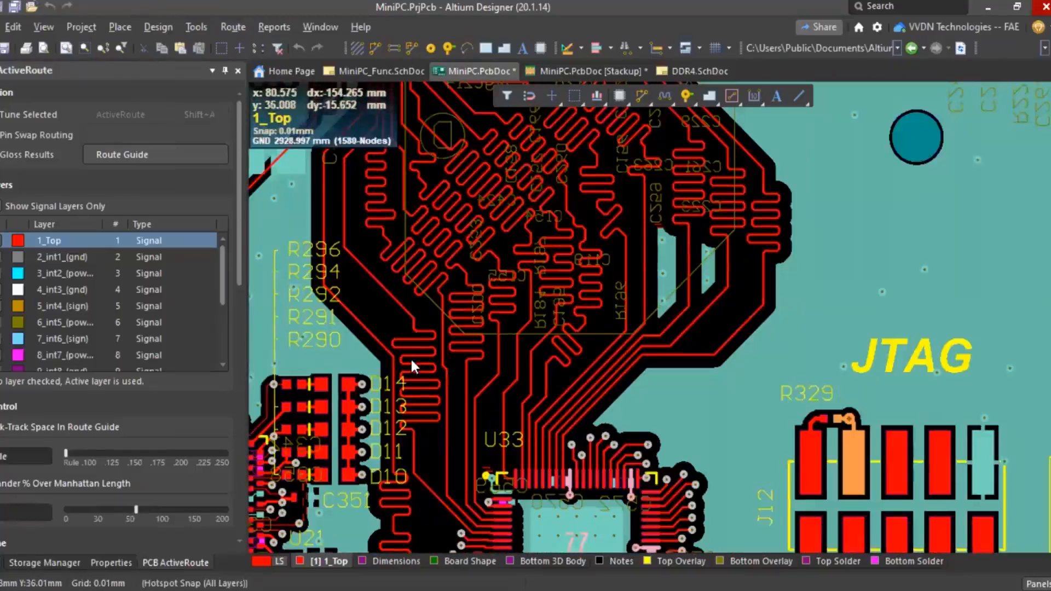
{"action": "left_click", "coordinate": [230, 27]}
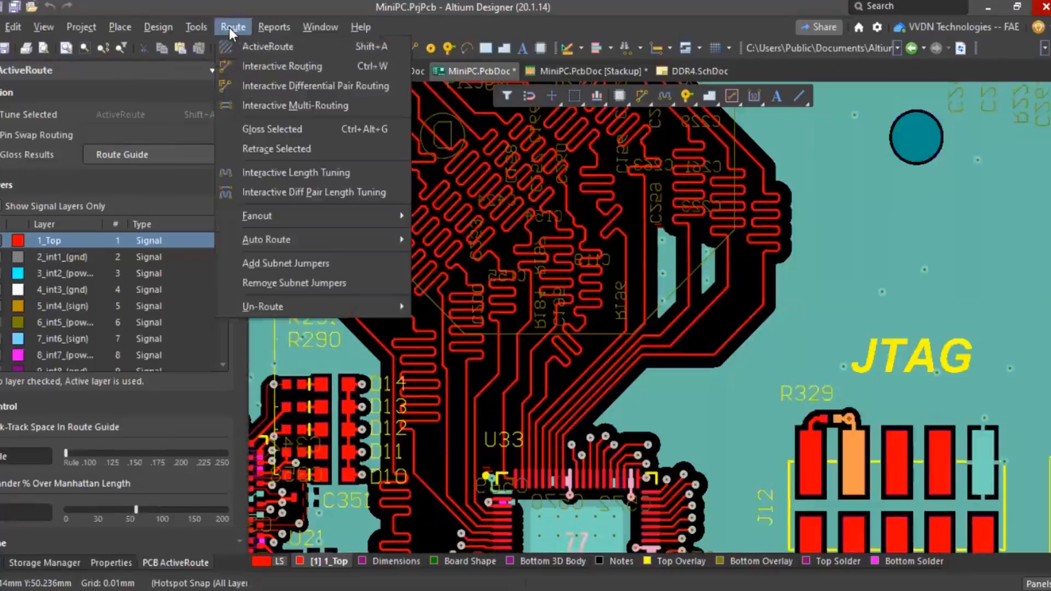
{"action": "left_click", "coordinate": [259, 64]}
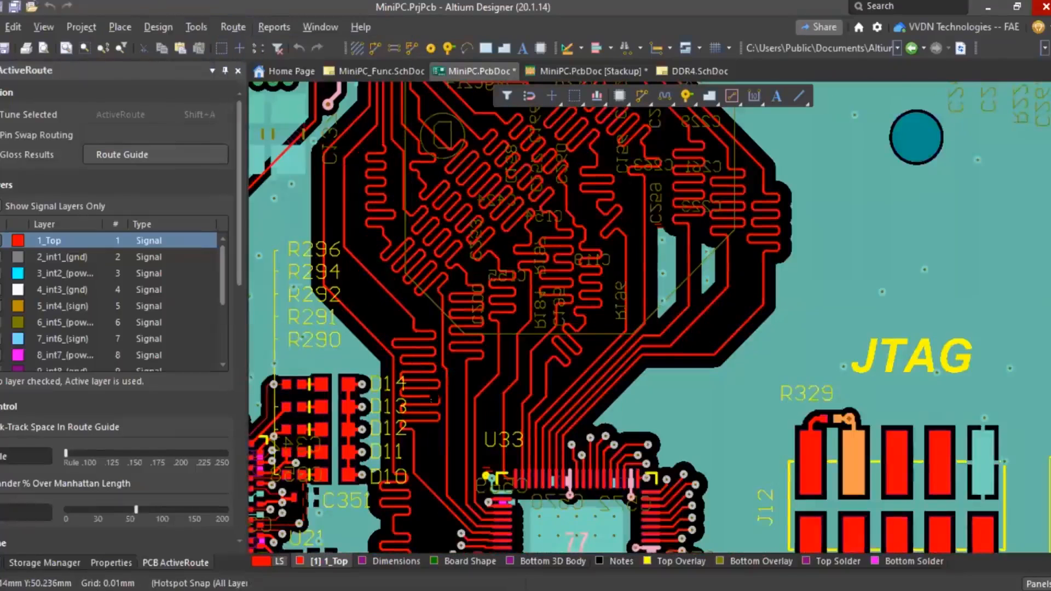
{"action": "left_click", "coordinate": [428, 448]}
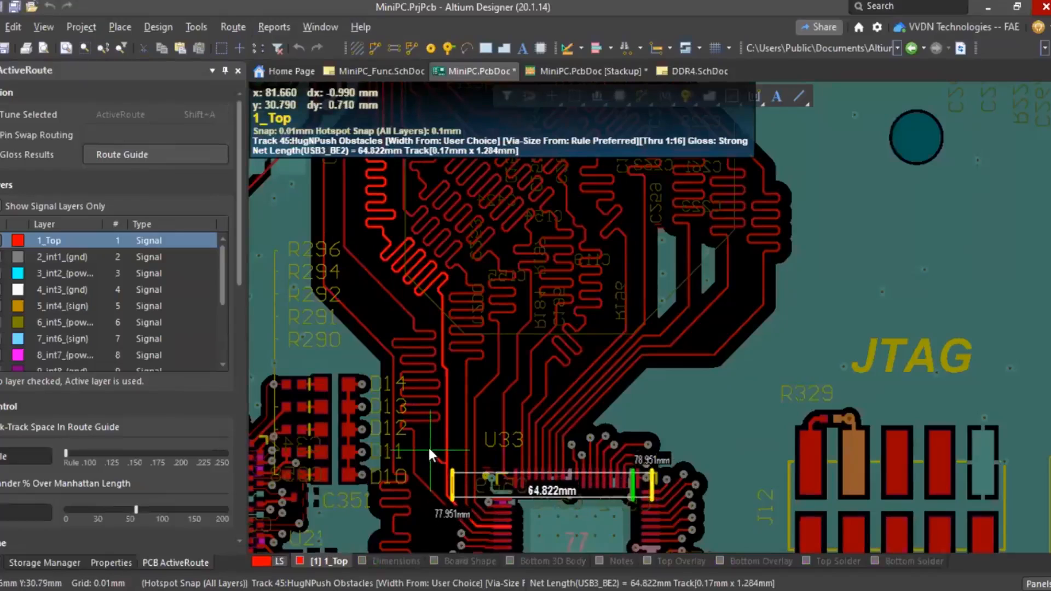
- Pause routing to review the interactive routing properties, then resume the USB3_BE2 track
{"action": "key", "text": "Tab"}
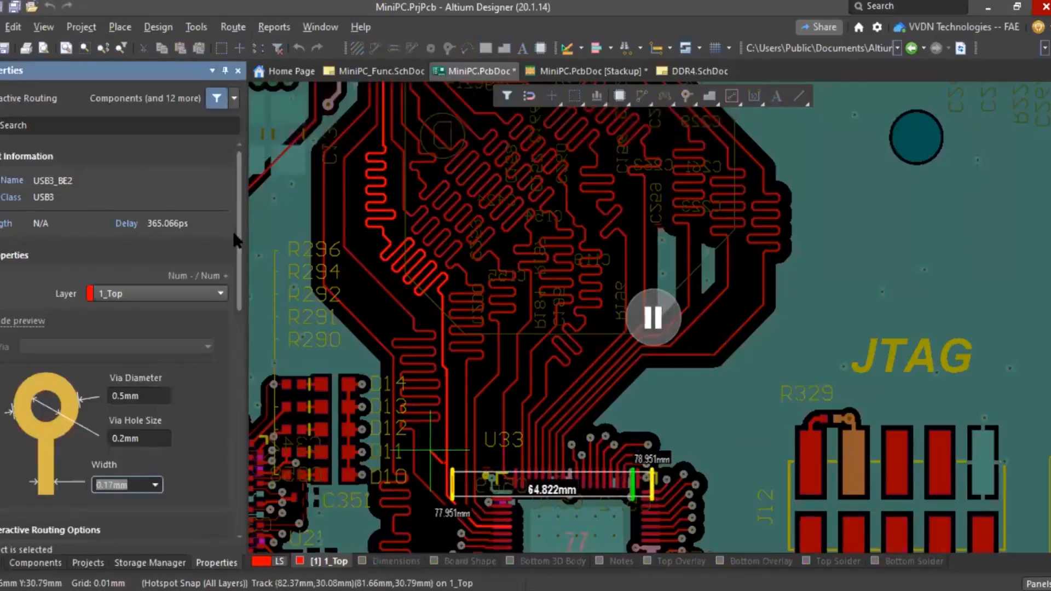
{"action": "left_click_drag", "start_coordinate": [237, 233], "coordinate": [235, 385]}
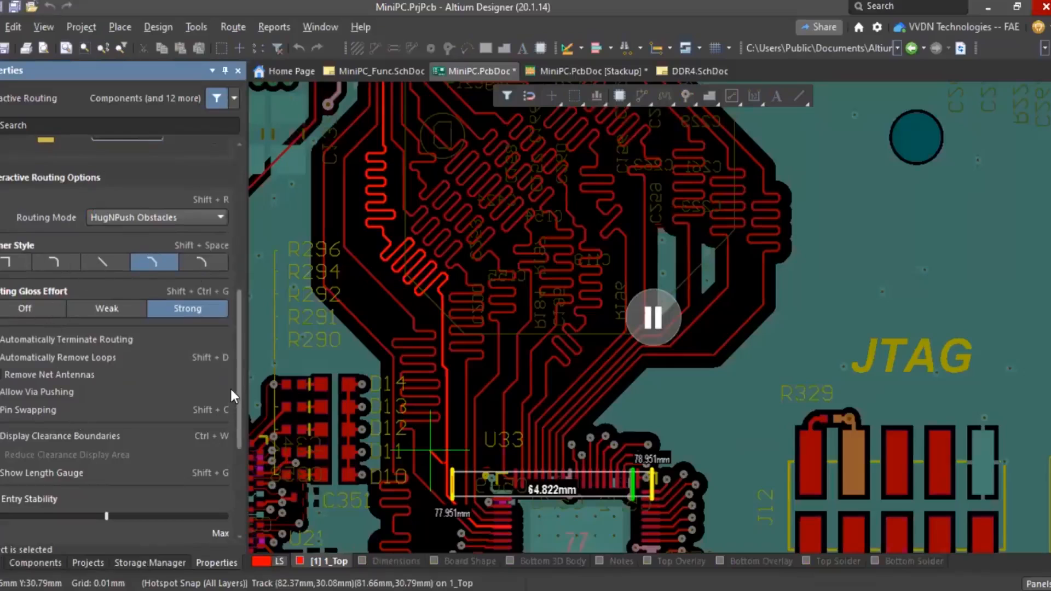
{"action": "left_click_drag", "start_coordinate": [241, 386], "coordinate": [228, 446]}
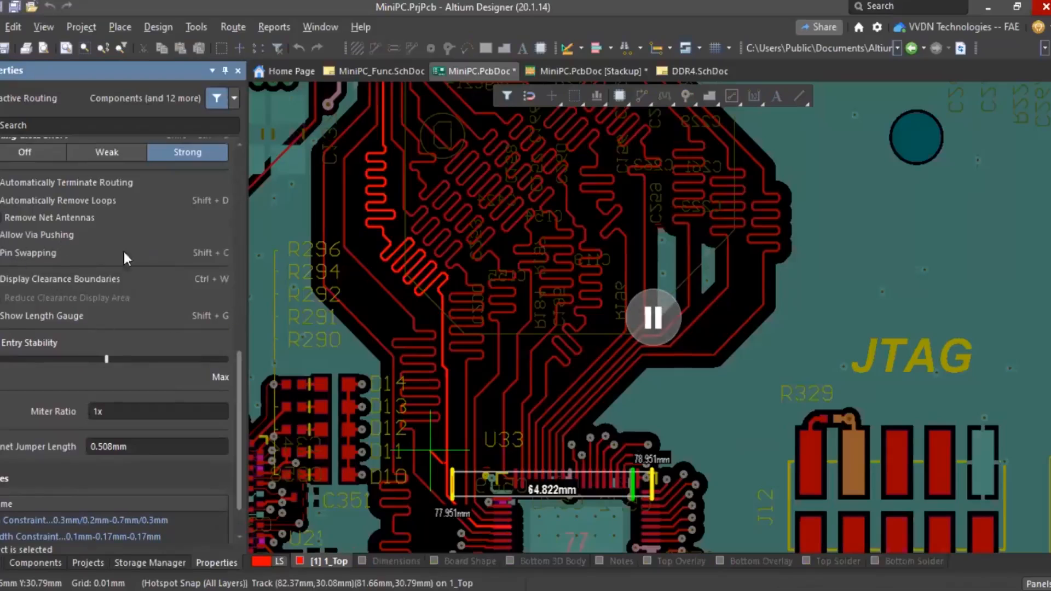
{"action": "left_click", "coordinate": [662, 318]}
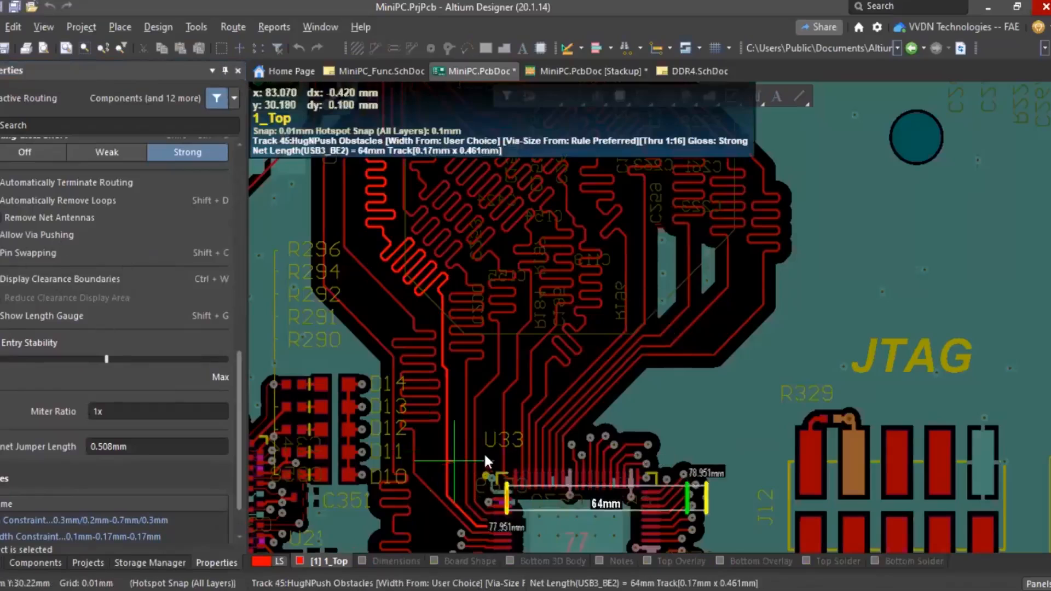
- Cancel the USB3_BE2 track, exit interactive routing, and zoom out to the whole board
{"action": "right_click", "coordinate": [505, 399]}
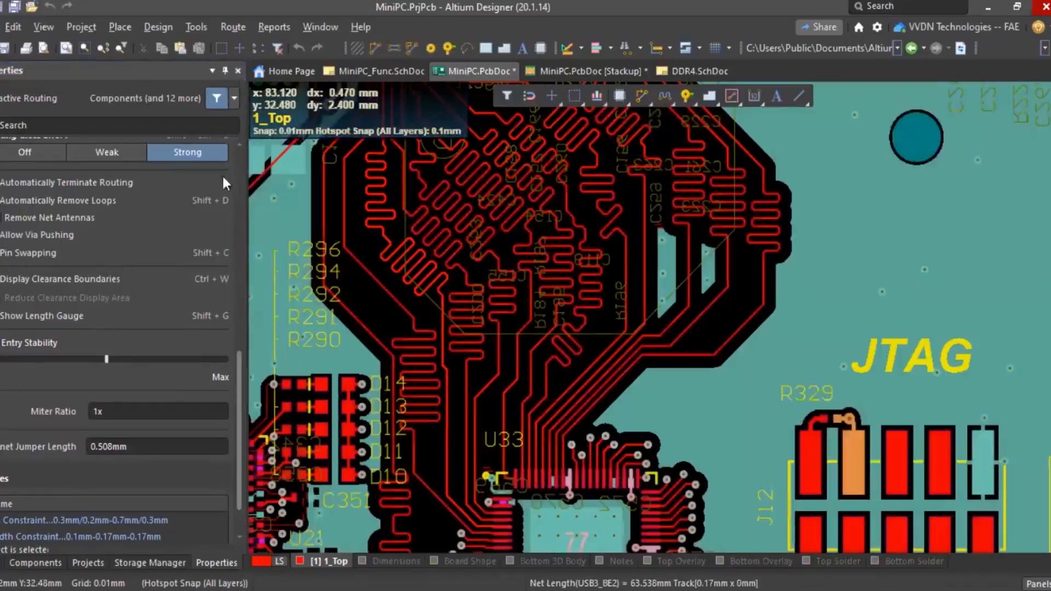
{"action": "right_click", "coordinate": [491, 385]}
{"action": "scroll", "coordinate": [490, 385], "scroll_direction": "down", "scroll_amount": 8, "text": "ctrl"}
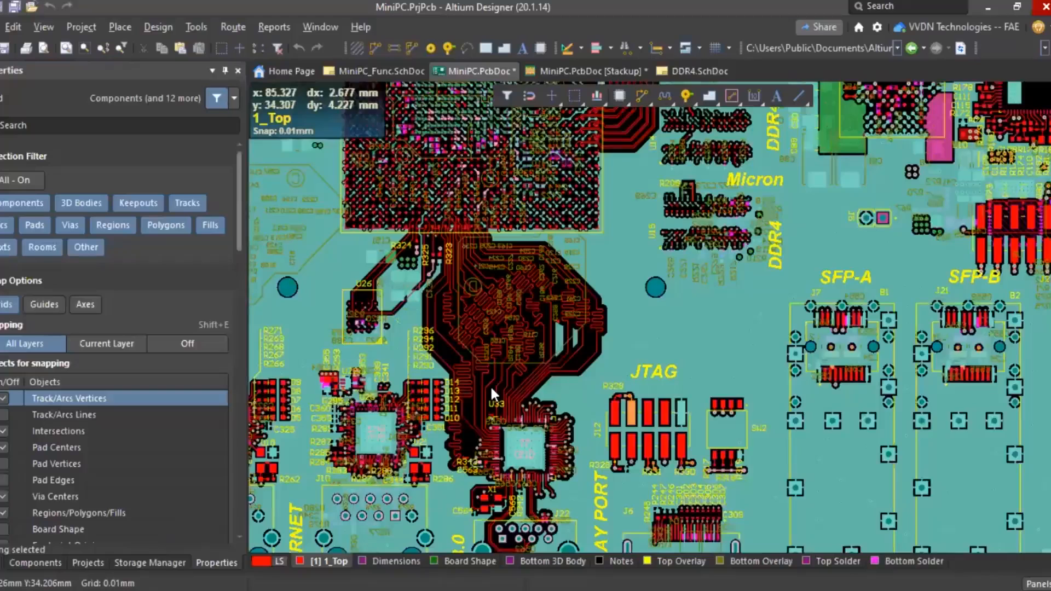
{"action": "scroll", "coordinate": [455, 310], "scroll_direction": "up", "scroll_amount": 3, "text": "ctrl"}
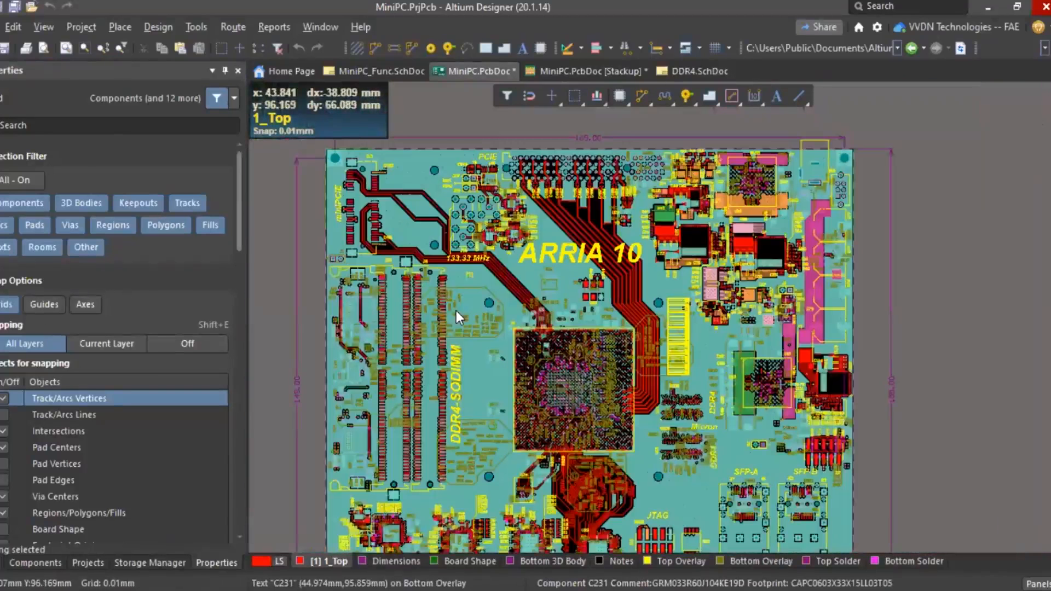
{"action": "scroll", "coordinate": [456, 310], "scroll_direction": "down", "scroll_amount": 3, "text": "ctrl"}
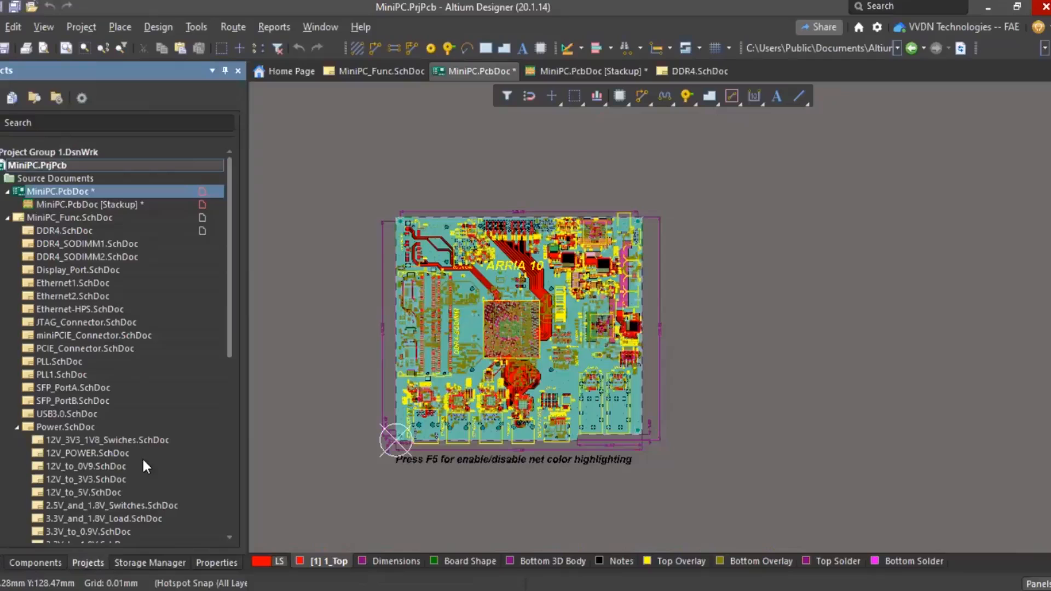
- Scroll through MiniPC.PrjPcb's DDR4, Ethernet, PCIE and Power sub-sheets, then open the File menu
{"action": "scroll", "coordinate": [150, 383], "scroll_direction": "down", "scroll_amount": 9}
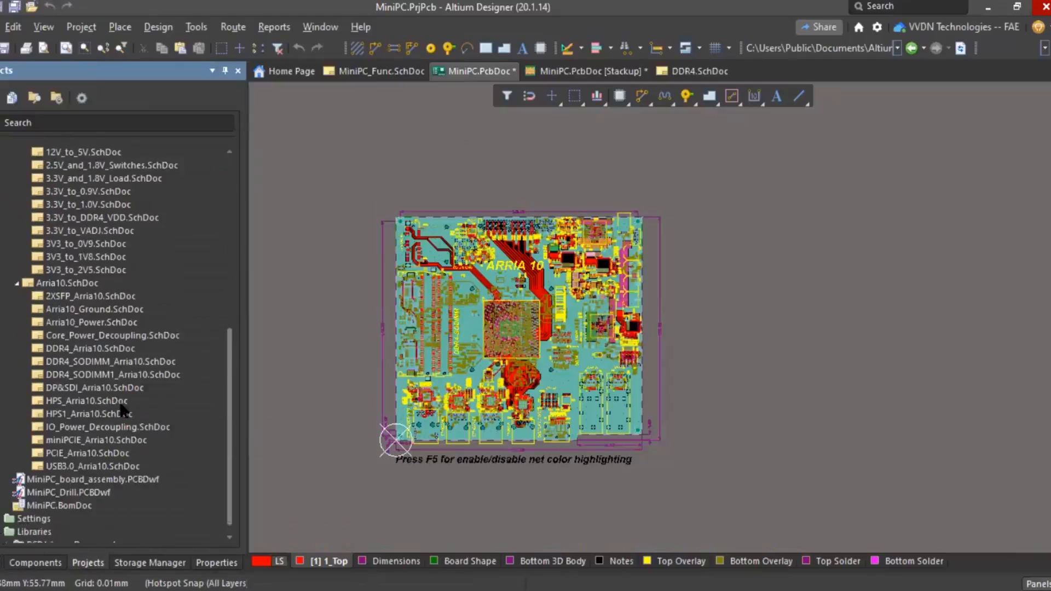
{"action": "scroll", "coordinate": [21, 539], "scroll_direction": "down", "scroll_amount": 1}
{"action": "scroll", "coordinate": [149, 411], "scroll_direction": "down", "scroll_amount": 1}
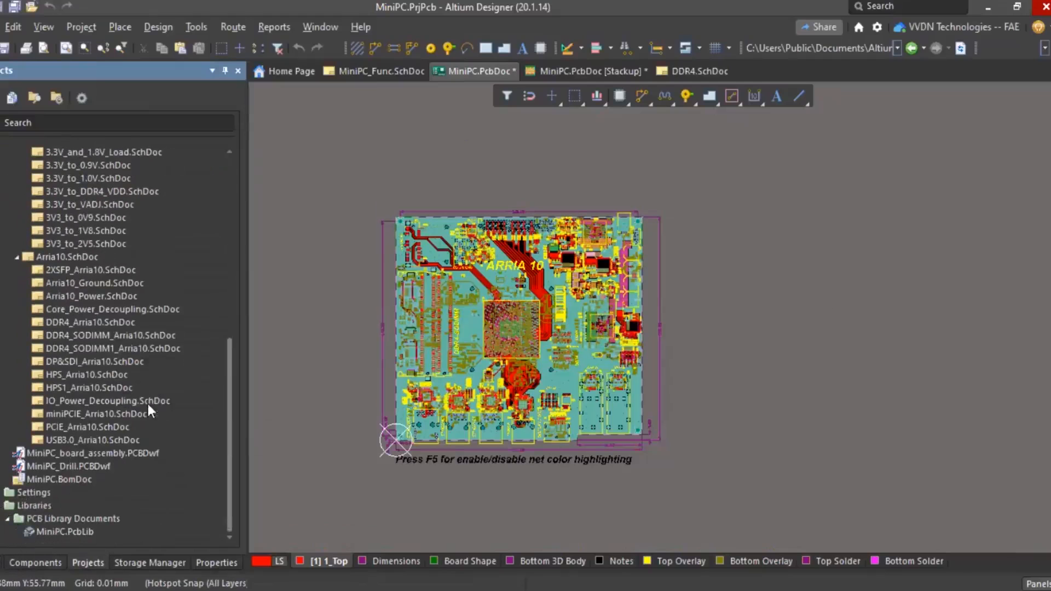
{"action": "scroll", "coordinate": [125, 359], "scroll_direction": "up", "scroll_amount": 10}
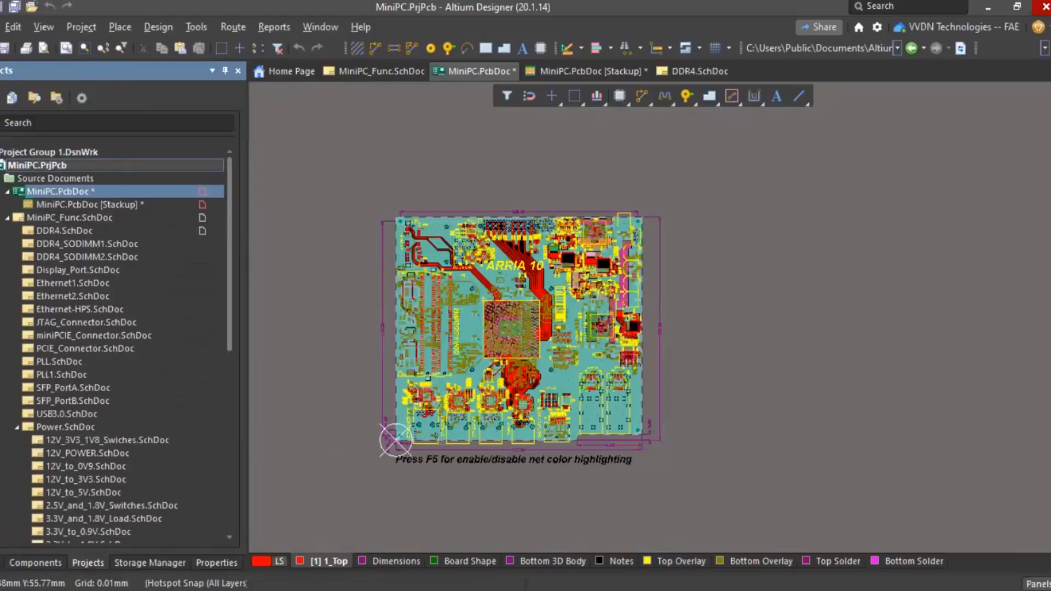
{"action": "left_click", "coordinate": [0, 27]}
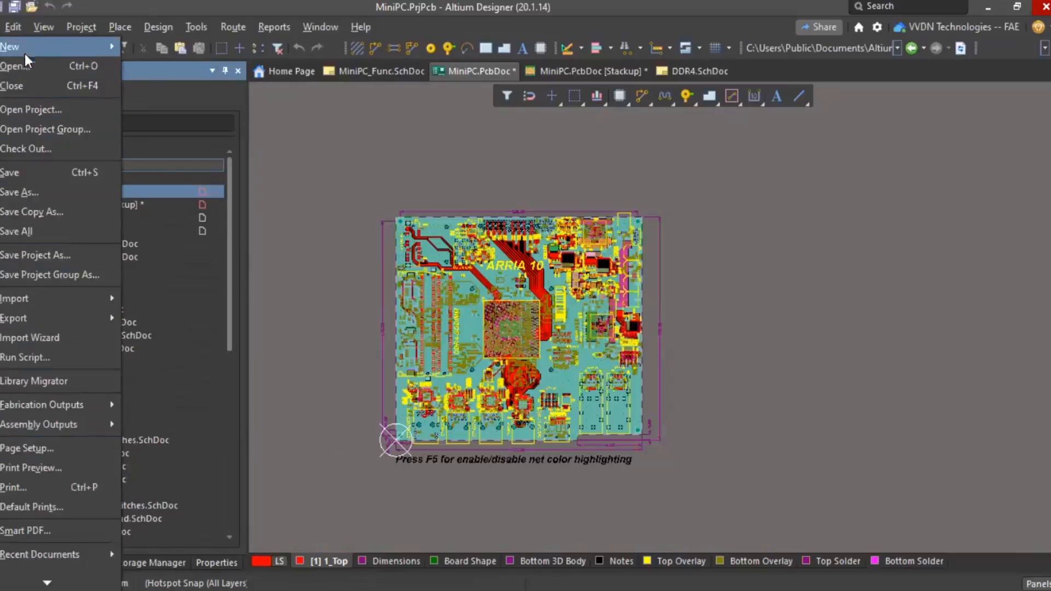
- Create a new schematic library, Schlib1.SchLib, holding a blank Component_1
{"action": "mouse_move", "coordinate": [27, 44]}
{"action": "mouse_move", "coordinate": [209, 212]}
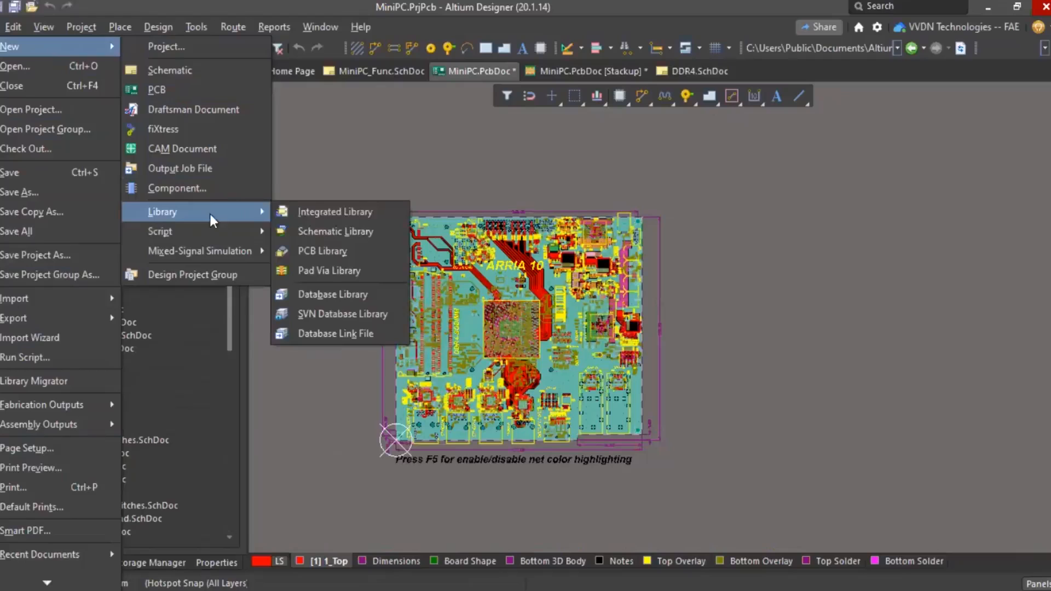
{"action": "left_click", "coordinate": [329, 229]}
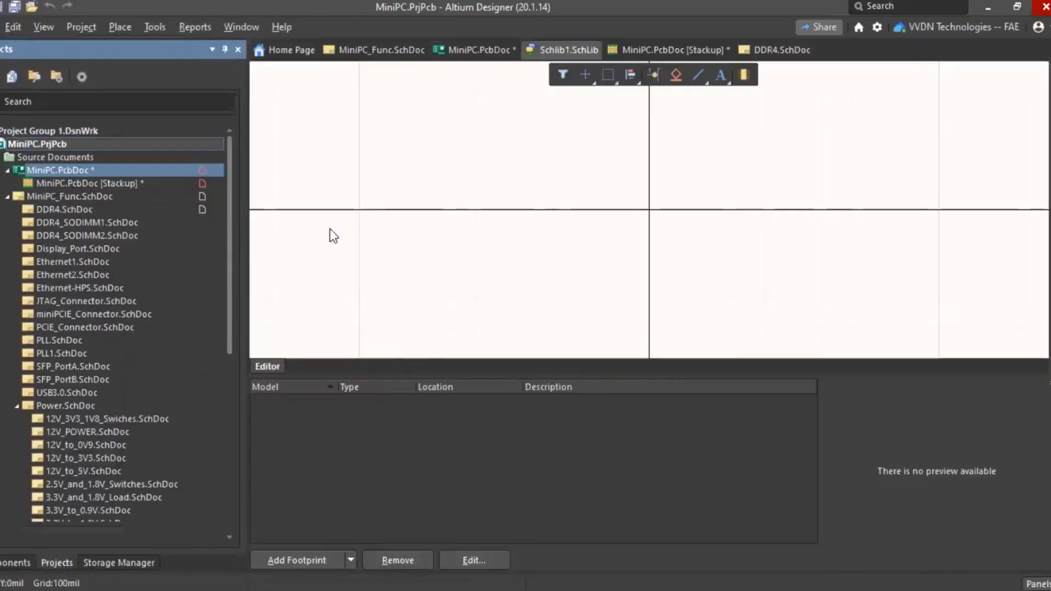
- Launch the Symbol Wizard from the library's Tools menu
{"action": "left_click", "coordinate": [151, 27]}
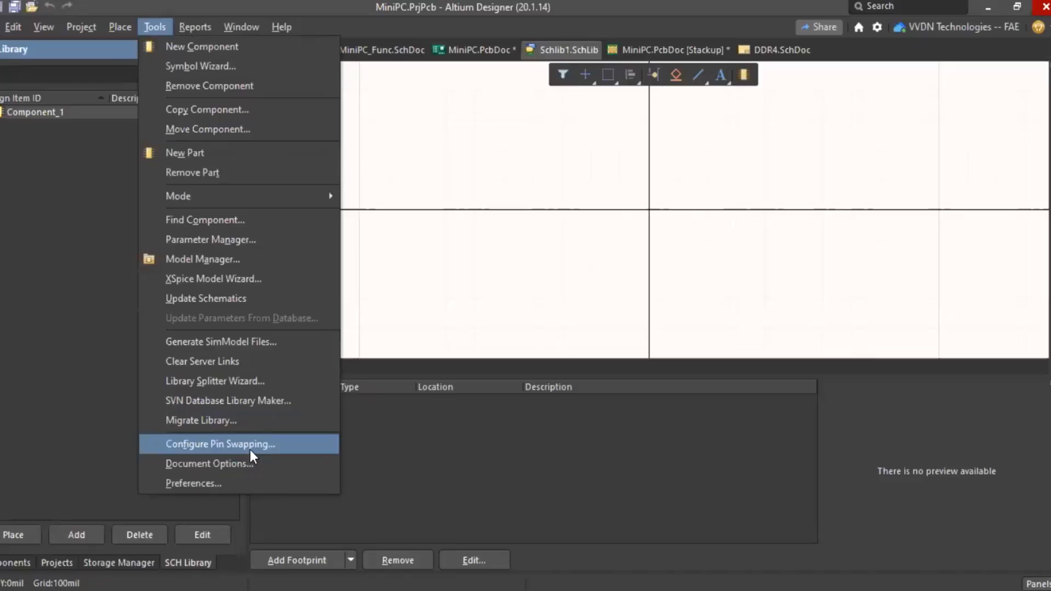
{"action": "left_click", "coordinate": [154, 30]}
{"action": "left_click", "coordinate": [154, 28]}
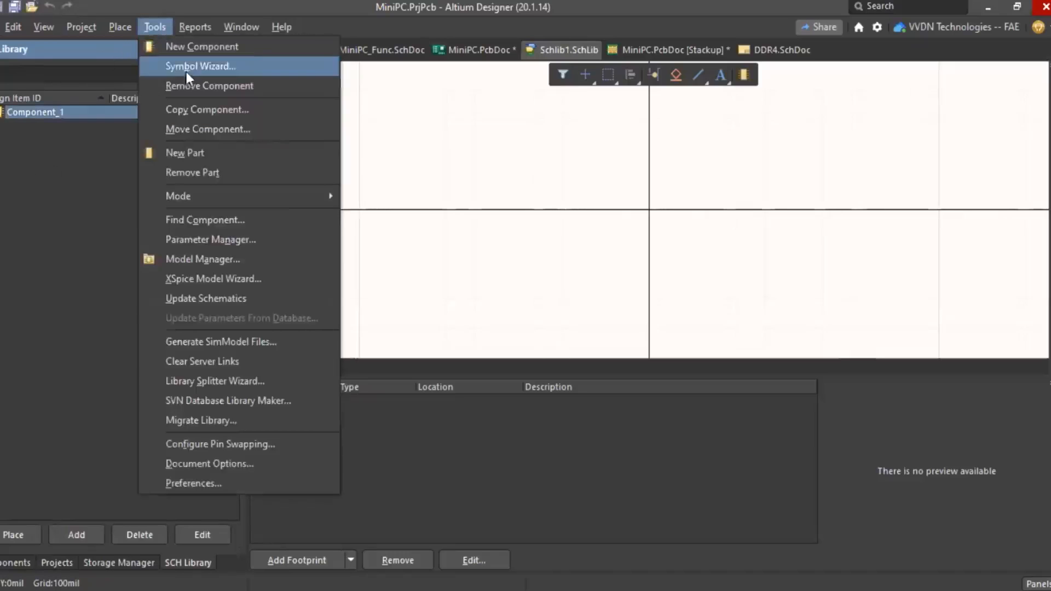
{"action": "left_click", "coordinate": [375, 272]}
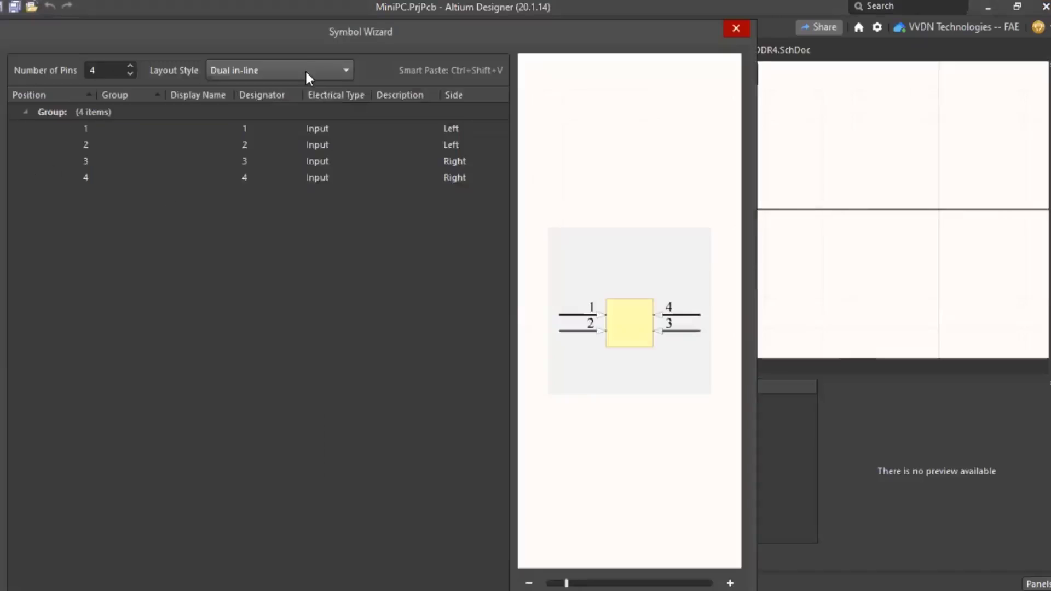
- Set the Symbol Wizard to 40 pins with Quad side layout and place it into Component_1
{"action": "left_click", "coordinate": [303, 69]}
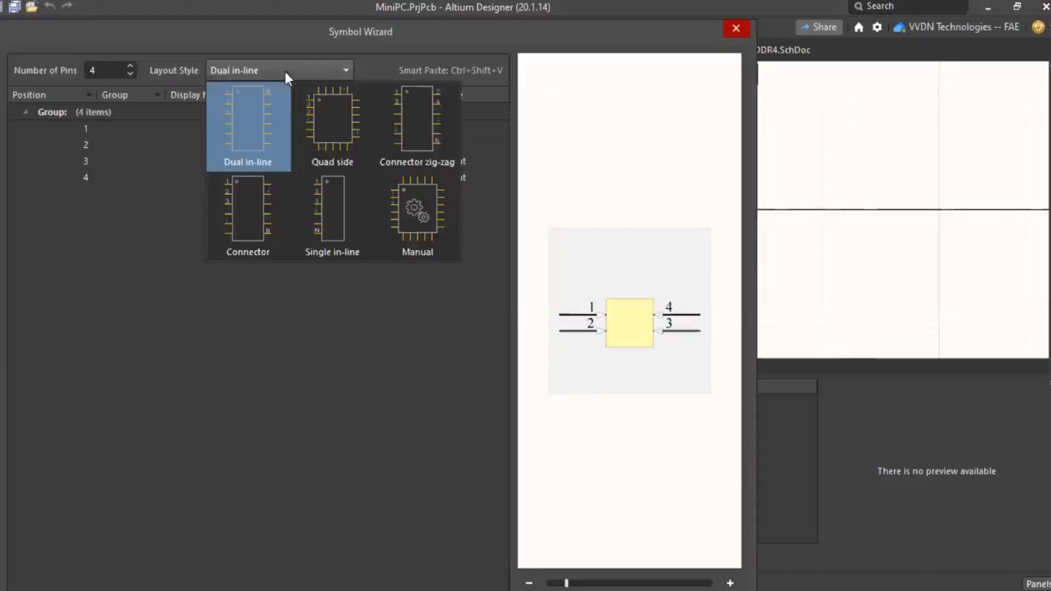
{"action": "left_click", "coordinate": [284, 69]}
{"action": "left_click", "coordinate": [104, 70]}
{"action": "type", "text": "40"}
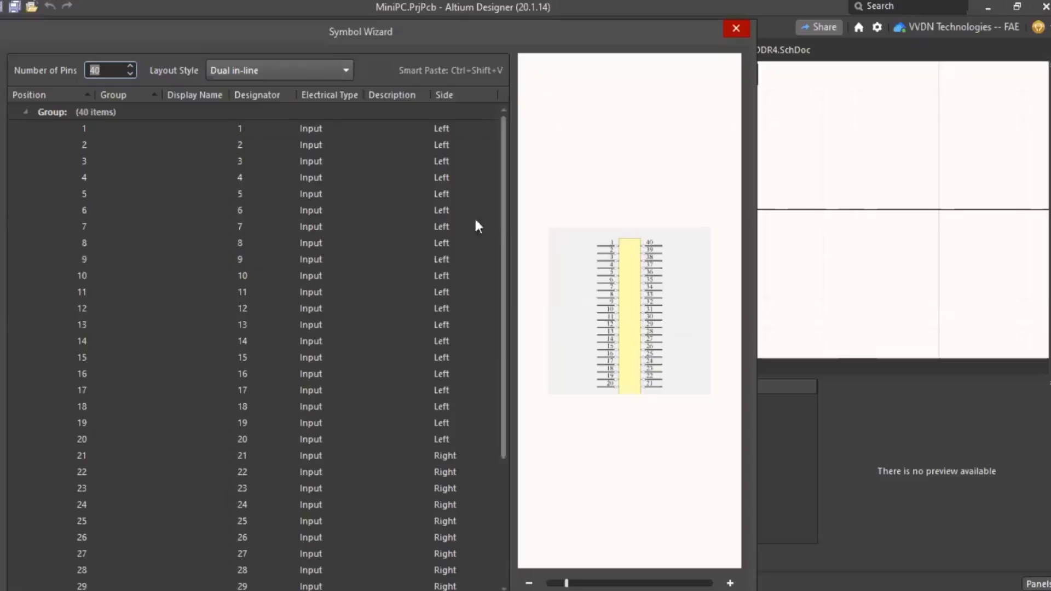
{"action": "left_click", "coordinate": [296, 67]}
{"action": "left_click", "coordinate": [336, 120]}
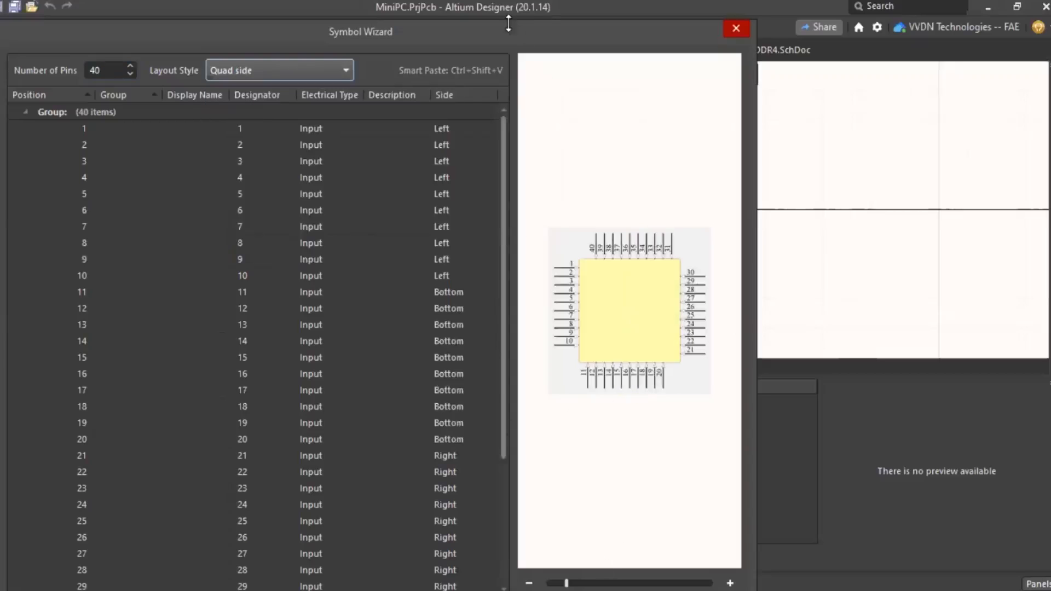
{"action": "left_click_drag", "start_coordinate": [509, 23], "coordinate": [507, 23]}
{"action": "left_click", "coordinate": [674, 453]}
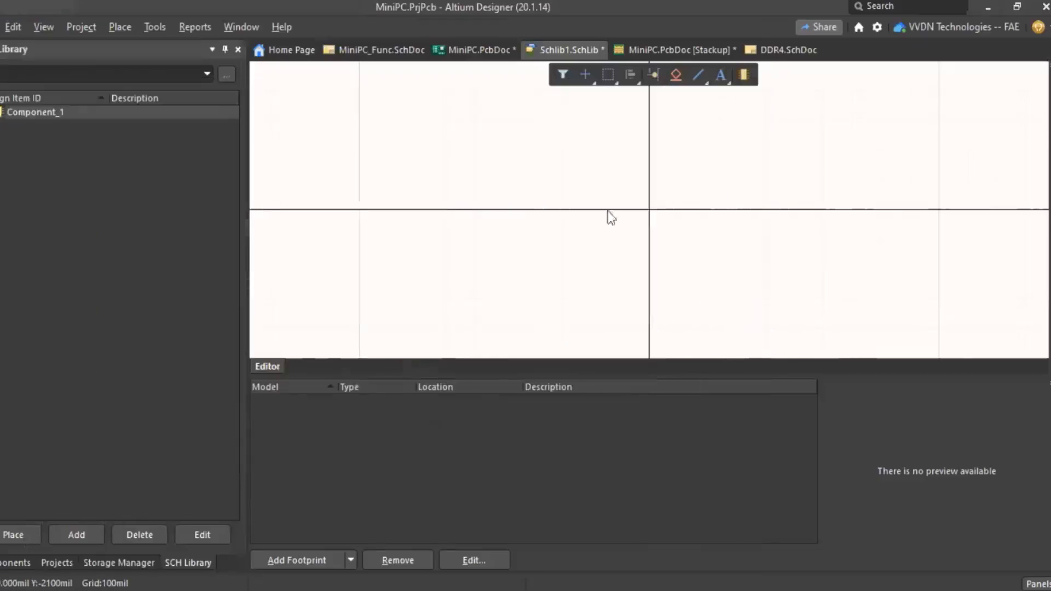
{"action": "left_click", "coordinate": [433, 202]}
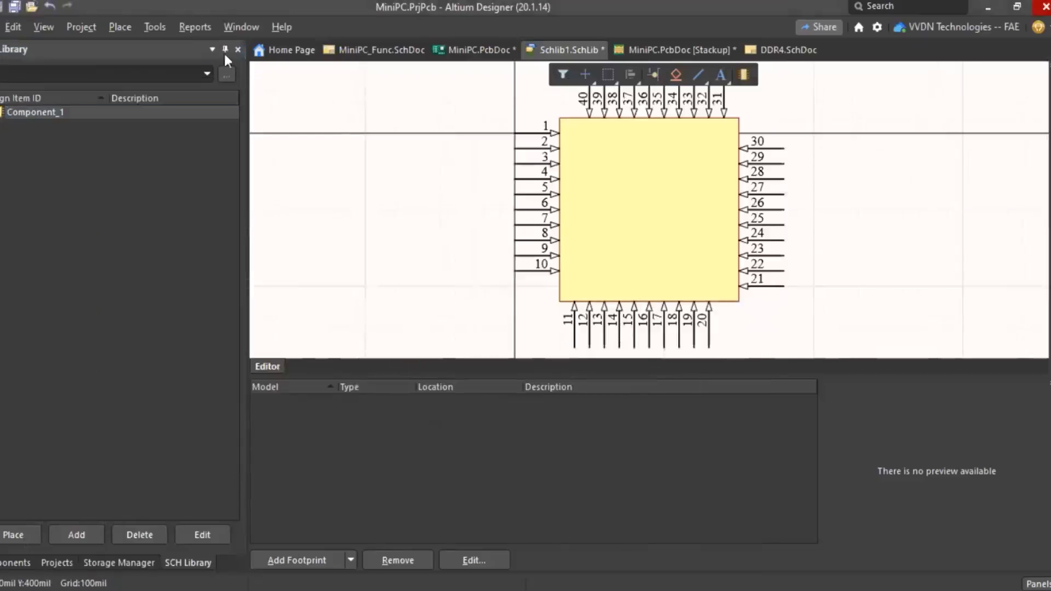
- Open Configure Pin Swapping, select Component_1, and open its pin-swapping settings
{"action": "left_click", "coordinate": [147, 26]}
{"action": "left_click", "coordinate": [220, 446]}
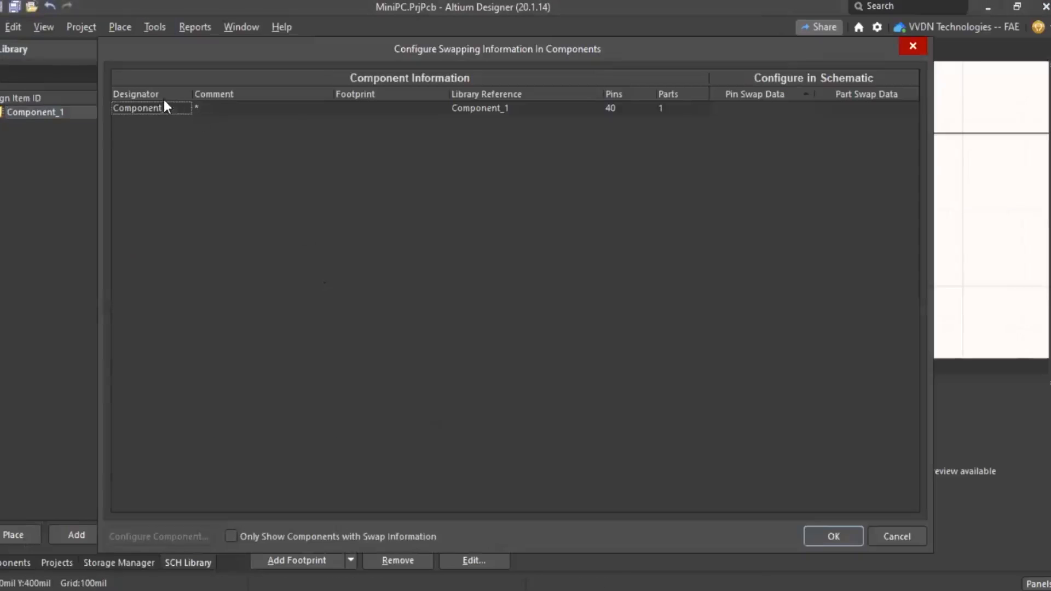
{"action": "left_click", "coordinate": [164, 105]}
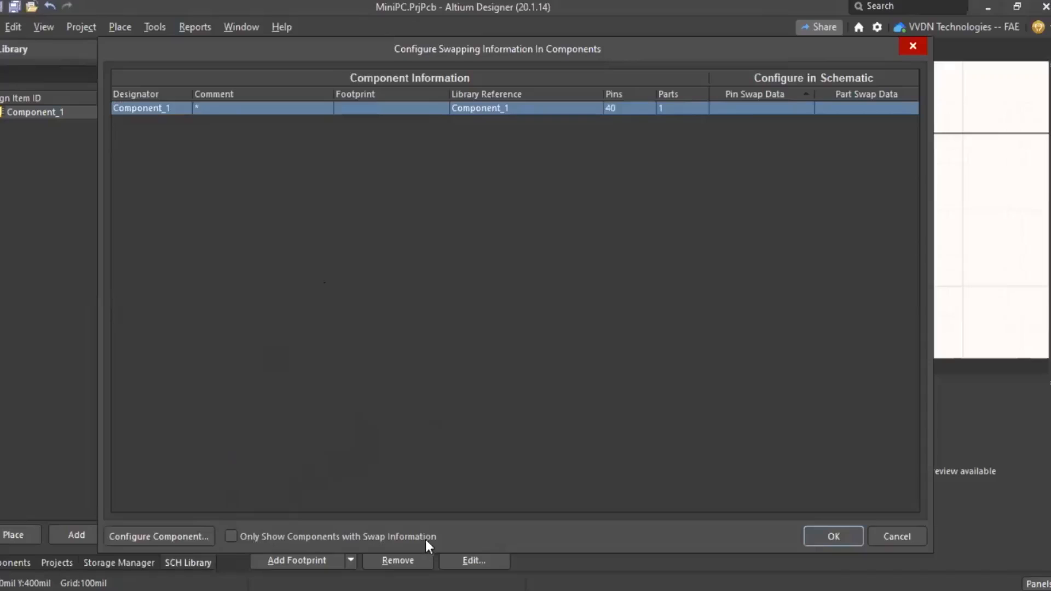
{"action": "left_click", "coordinate": [236, 540]}
{"action": "left_click", "coordinate": [227, 537]}
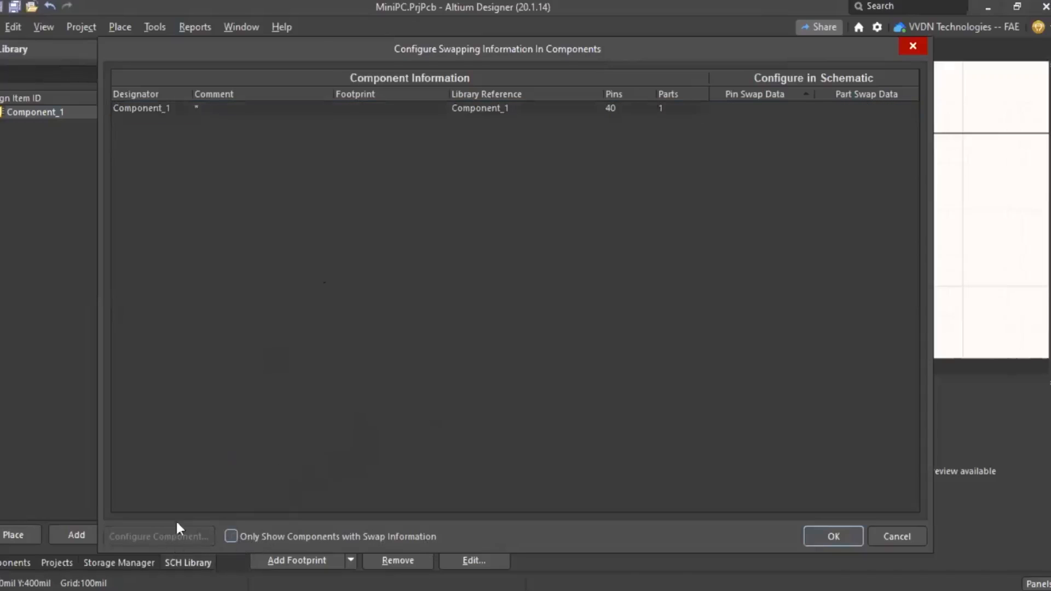
{"action": "left_click", "coordinate": [189, 108]}
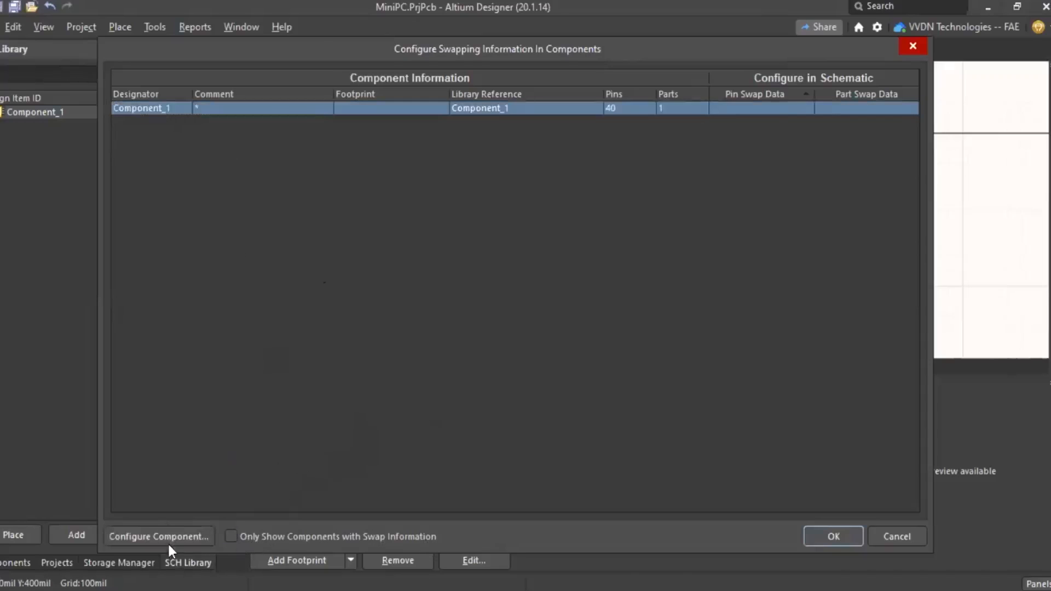
{"action": "left_click", "coordinate": [164, 536]}
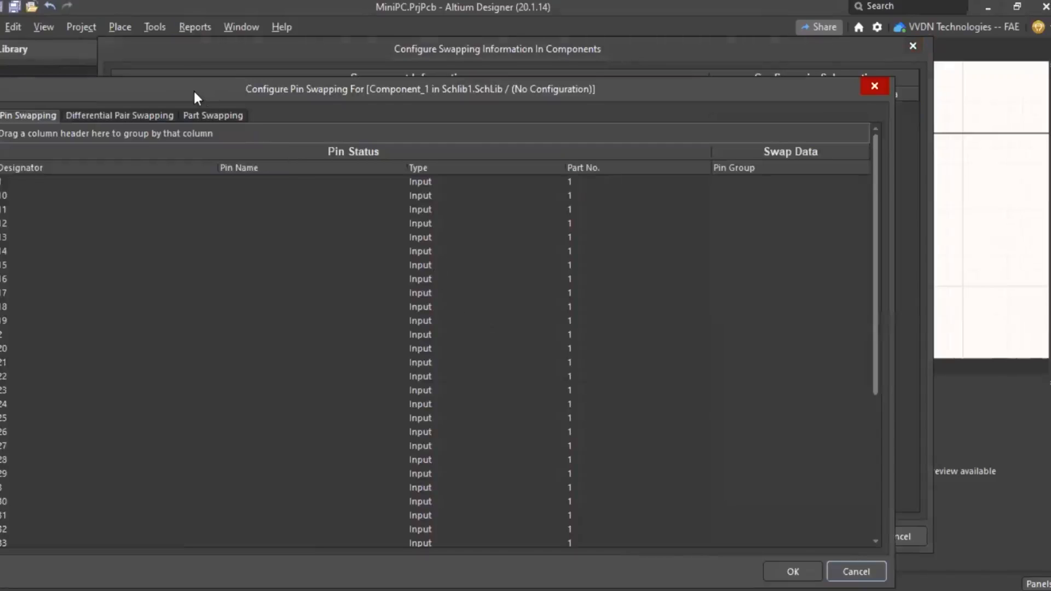
- Select pins 13 through 22 in the pin table and review their actions without grouping them
{"action": "left_click_drag", "start_coordinate": [195, 85], "coordinate": [233, 36]}
{"action": "left_click", "coordinate": [172, 171]}
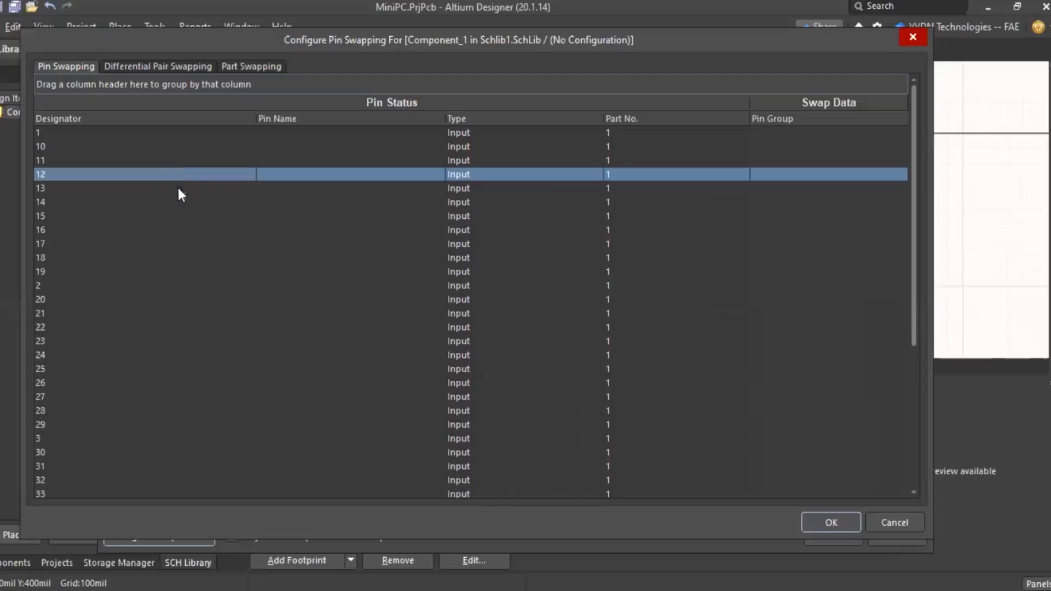
{"action": "left_click", "coordinate": [175, 215]}
{"action": "left_click", "coordinate": [122, 190]}
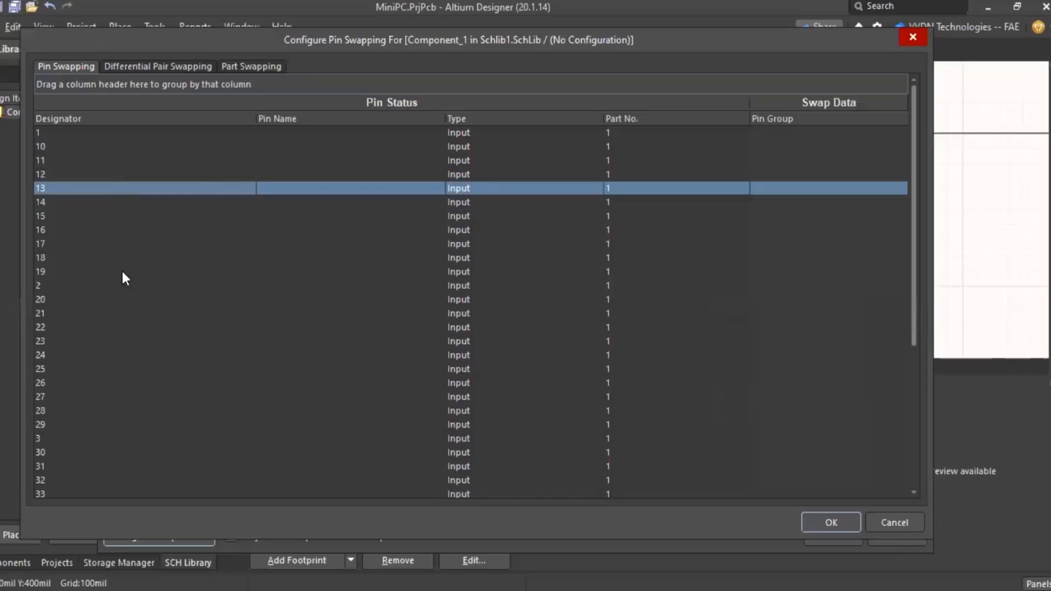
{"action": "left_click_drag", "start_coordinate": [122, 300], "coordinate": [119, 328], "text": "shift"}
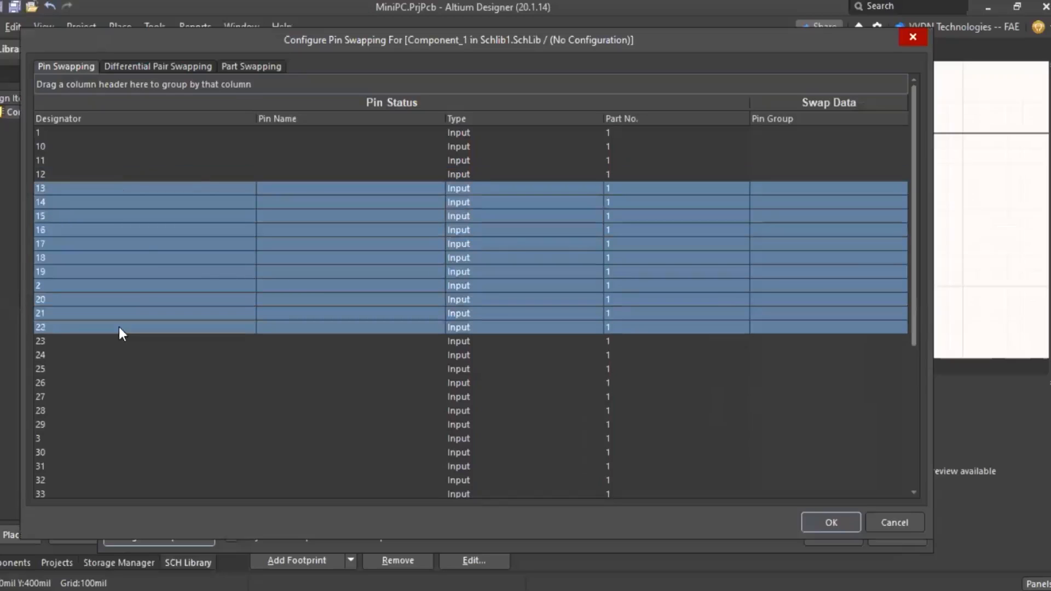
{"action": "right_click", "coordinate": [173, 226]}
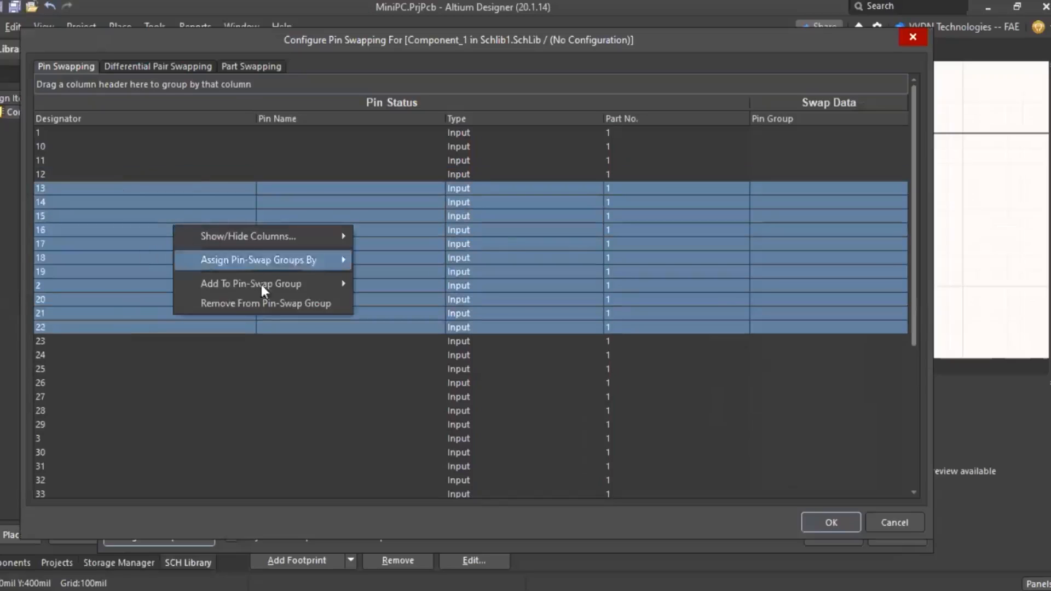
{"action": "mouse_move", "coordinate": [276, 260]}
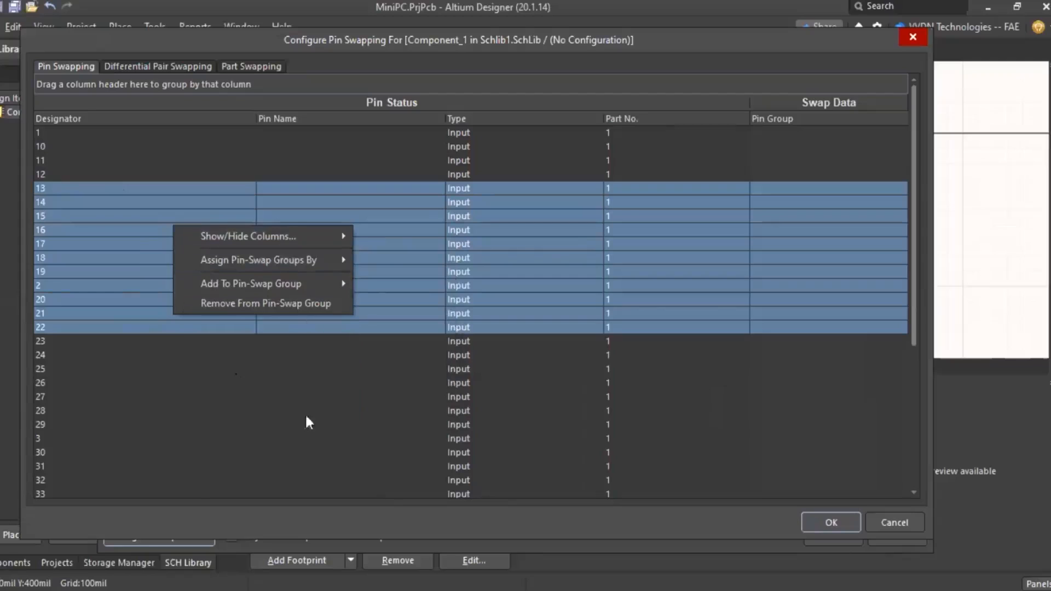
{"action": "left_click", "coordinate": [333, 363]}
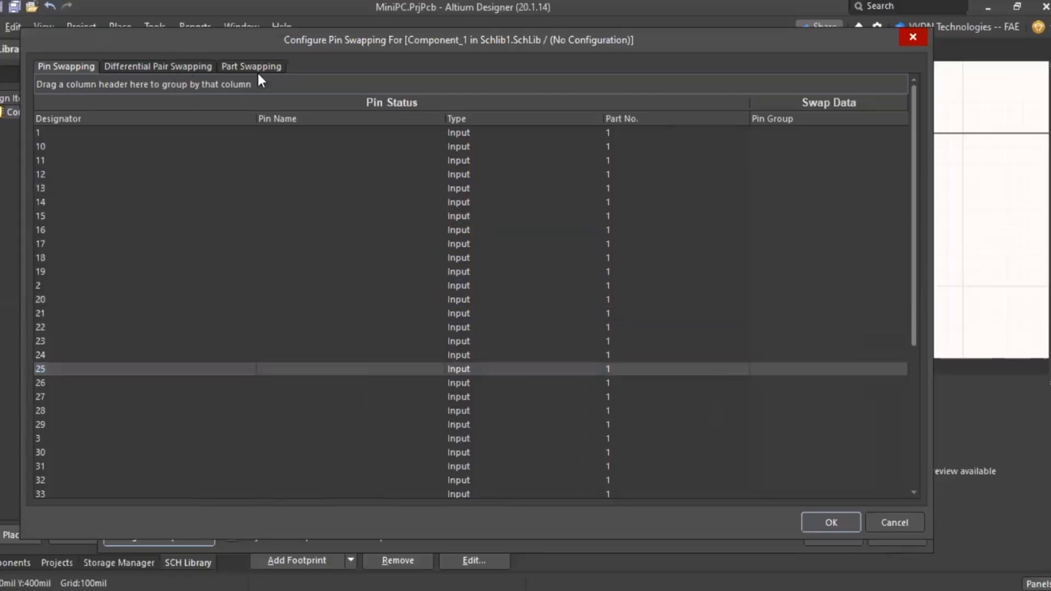
- Review the Part and Differential Pair swapping settings, then close the Pin Swapping dialog
{"action": "left_click", "coordinate": [247, 67]}
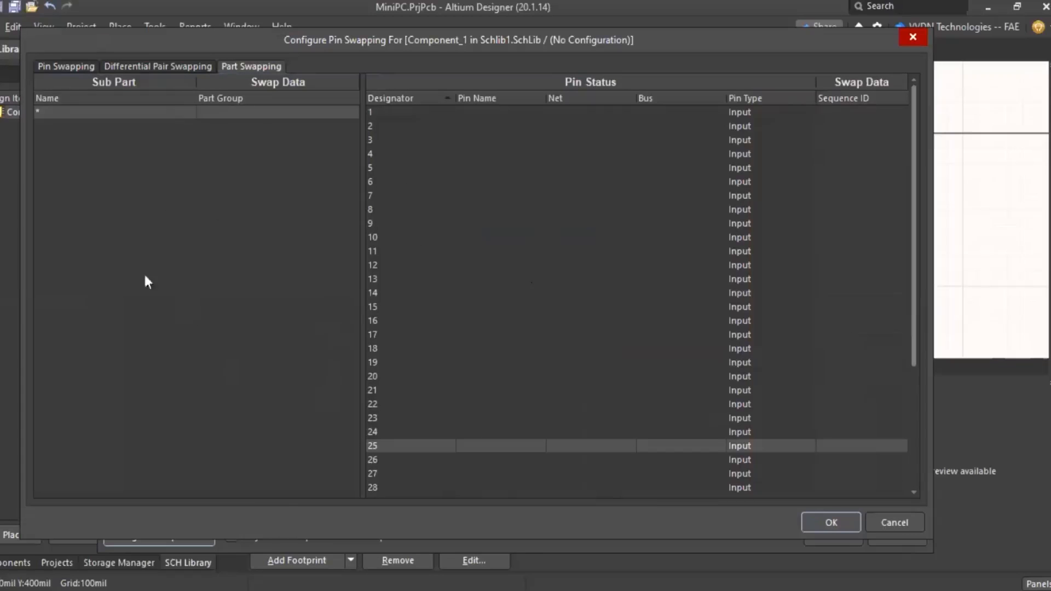
{"action": "left_click", "coordinate": [149, 65]}
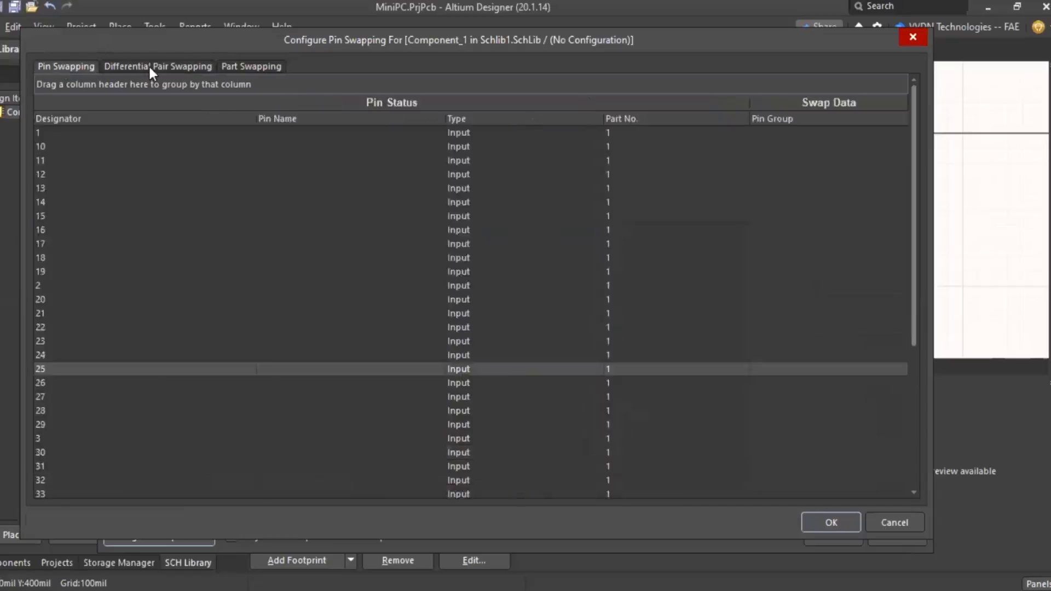
{"action": "left_click", "coordinate": [255, 66]}
{"action": "left_click", "coordinate": [164, 66]}
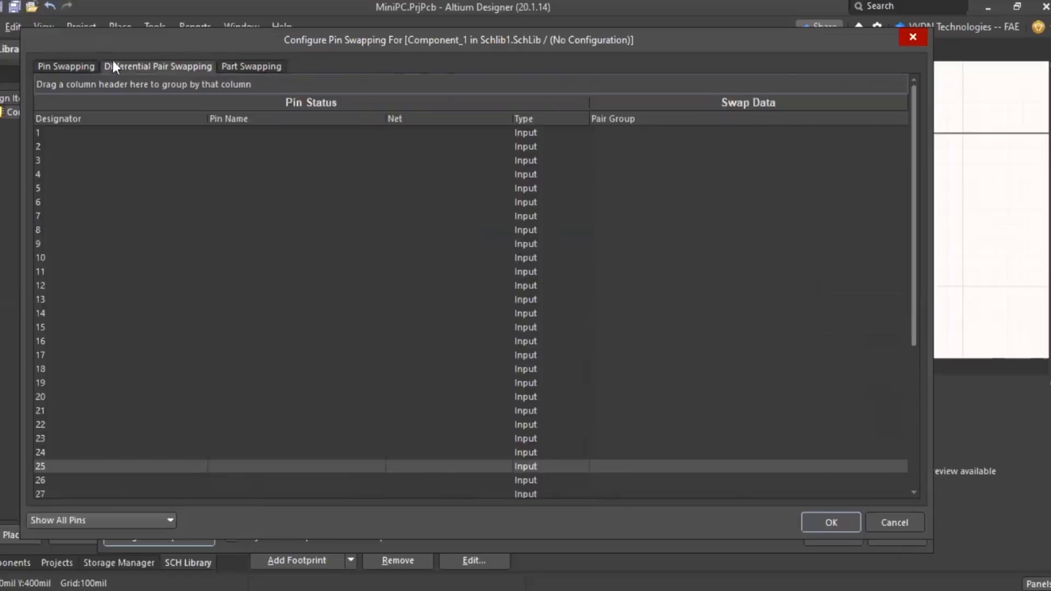
{"action": "left_click", "coordinate": [69, 65]}
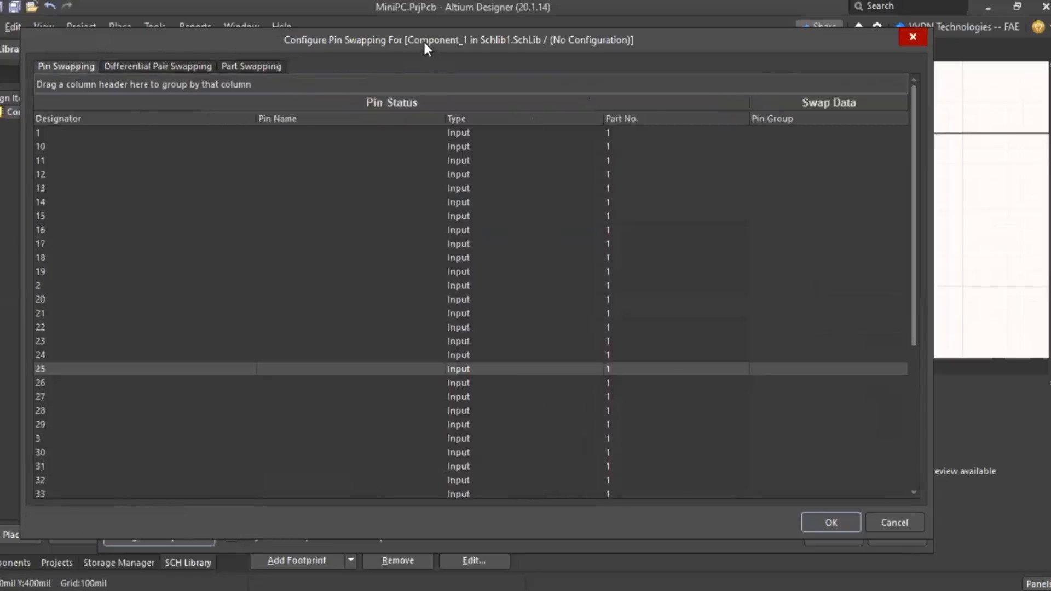
{"action": "left_click_drag", "start_coordinate": [415, 42], "coordinate": [314, 43]}
{"action": "left_click", "coordinate": [808, 38]}
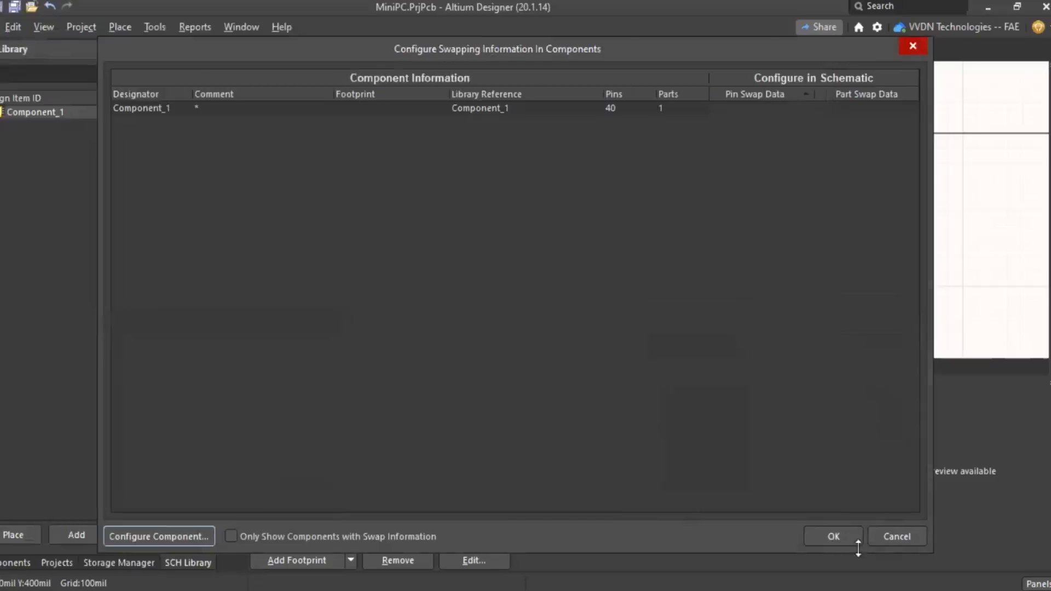
- Cancel the swapping overview, return to MiniPC.PcbDoc, and advance to the Q&A slide
{"action": "left_click", "coordinate": [900, 537]}
{"action": "scroll", "coordinate": [396, 279], "scroll_direction": "down", "scroll_amount": 5, "text": "ctrl"}
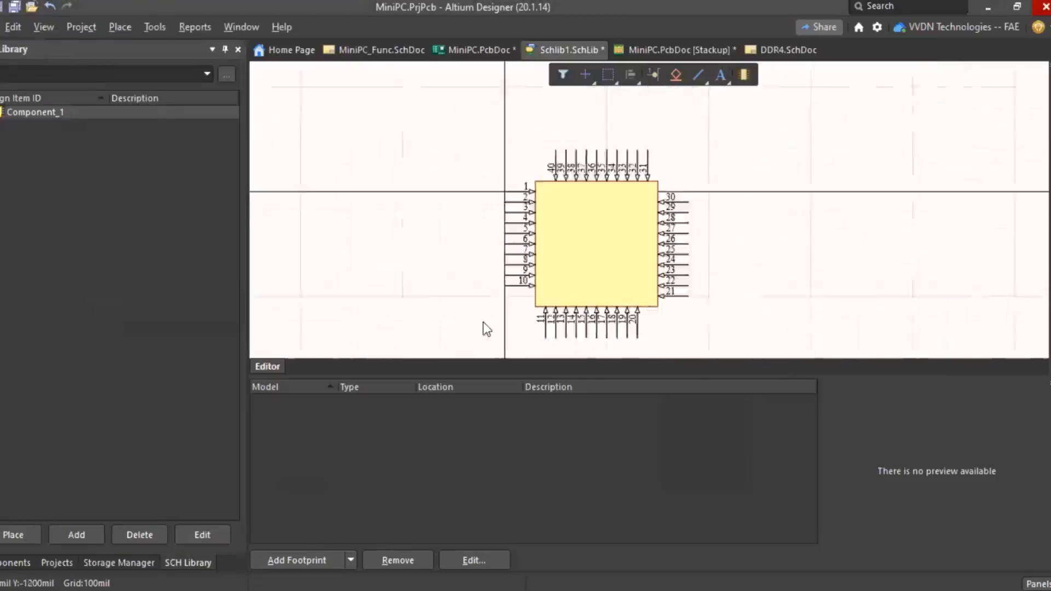
{"action": "left_click", "coordinate": [471, 49]}
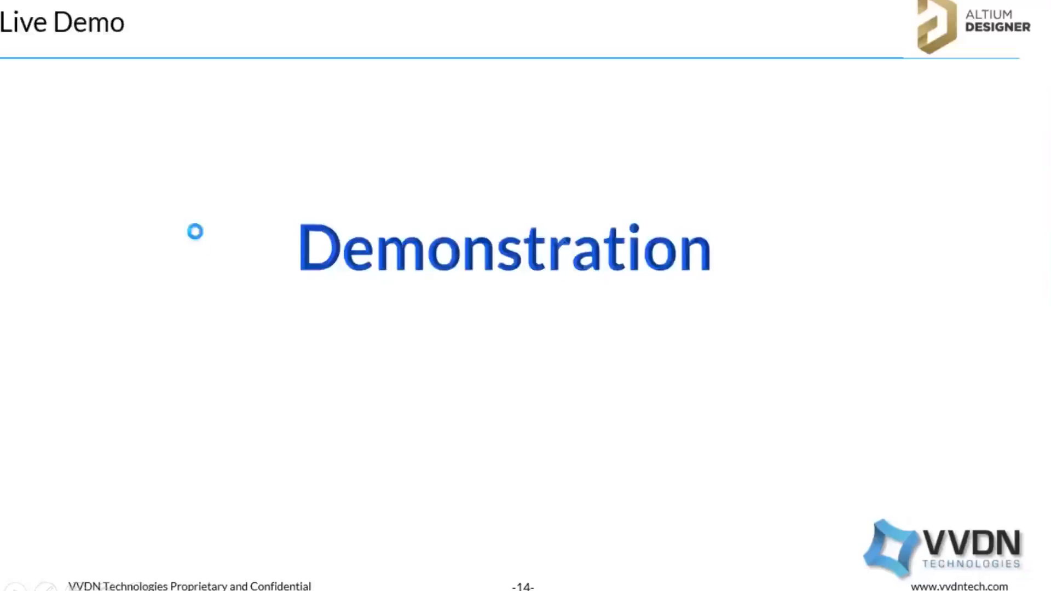
{"action": "key", "text": "Right"}
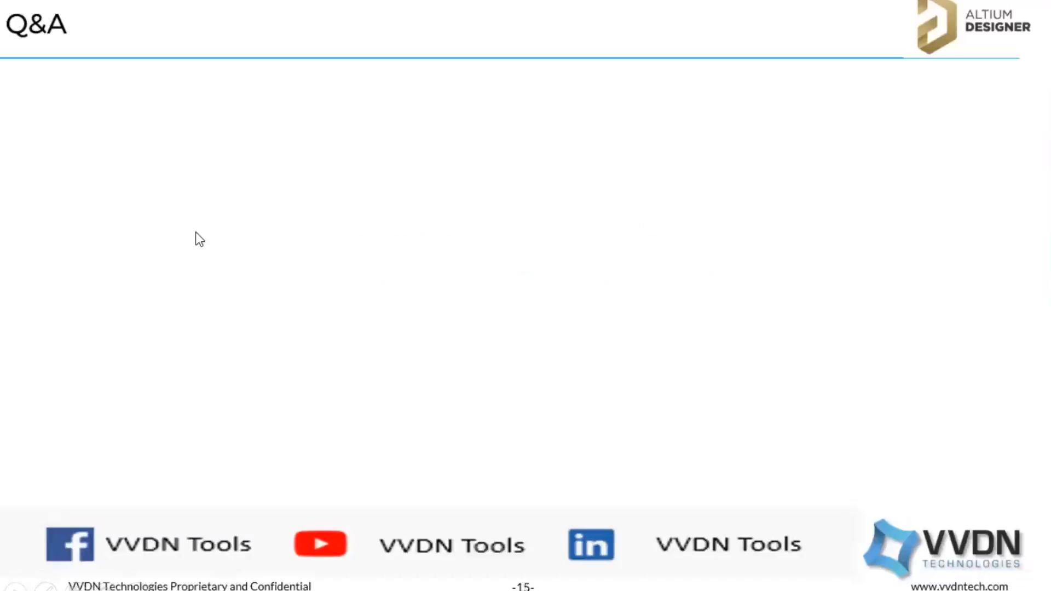